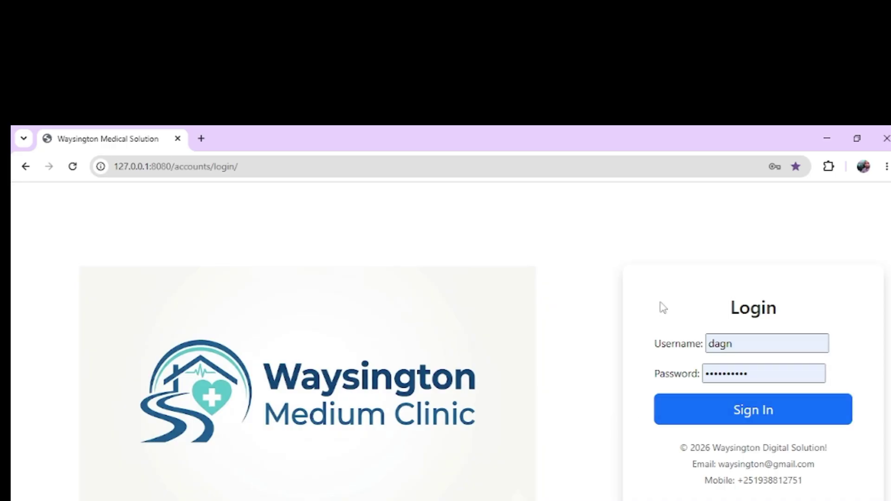
Step: Replace the saved password in the login form with the admin password and sign in
{"action": "left_click", "coordinate": [750, 378]}
{"action": "double_click", "coordinate": [750, 379]}
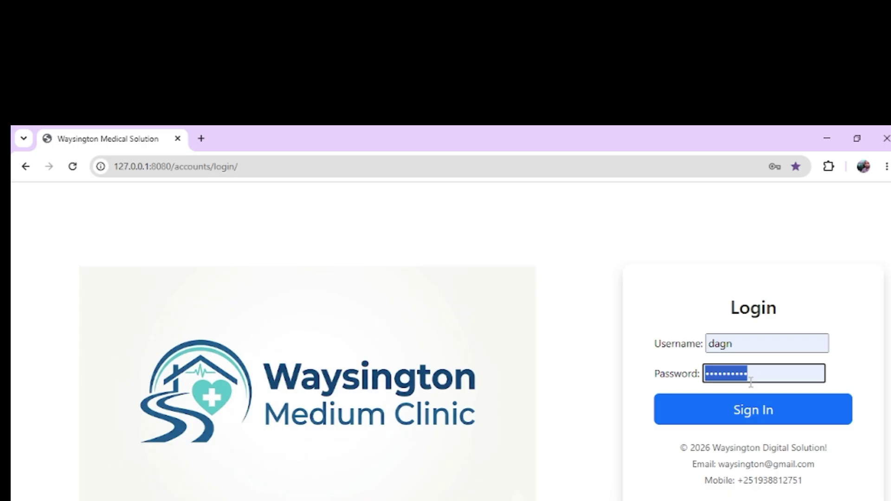
{"action": "left_click", "coordinate": [451, 171]}
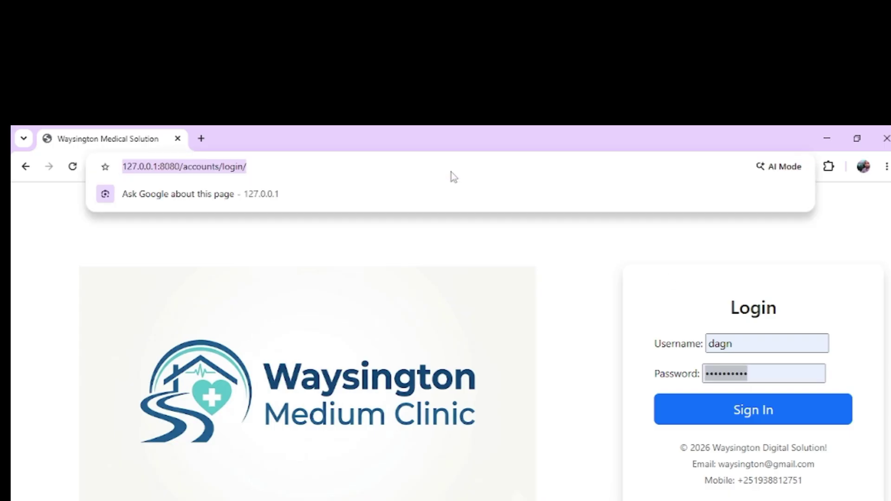
{"action": "left_click", "coordinate": [407, 250]}
{"action": "left_click", "coordinate": [705, 372]}
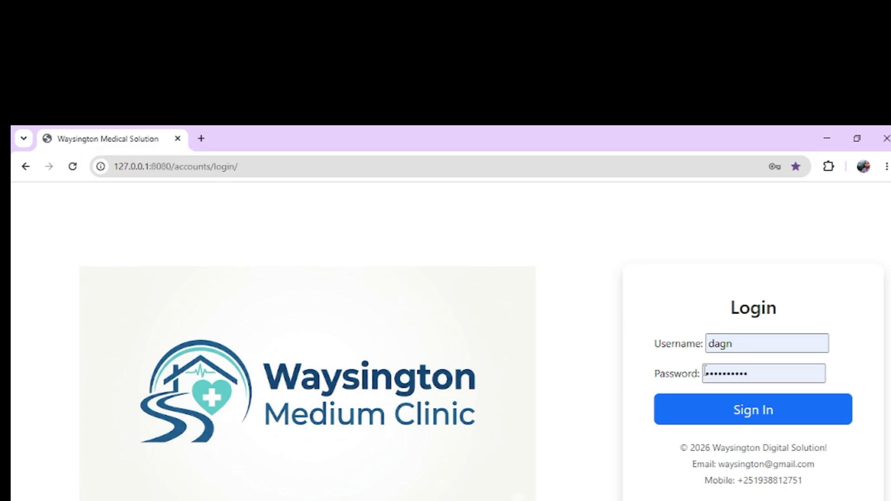
{"action": "double_click", "coordinate": [728, 375]}
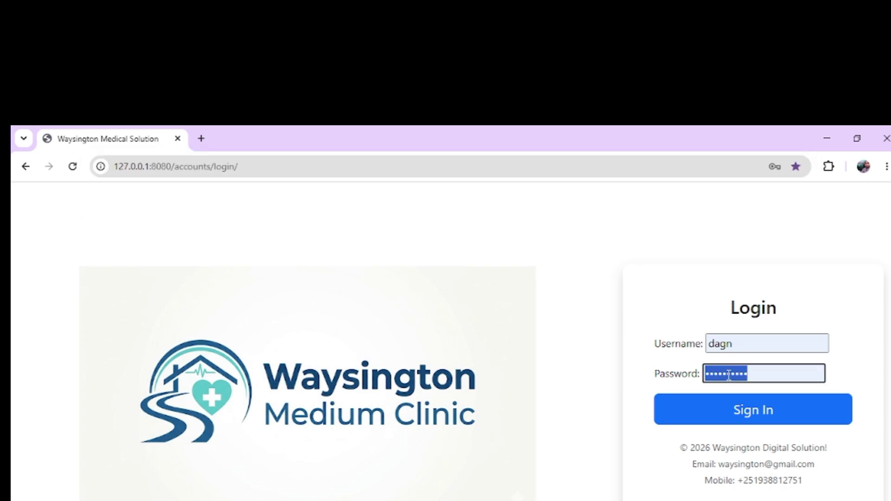
{"action": "type", "text": "1"}
{"action": "left_click", "coordinate": [732, 410]}
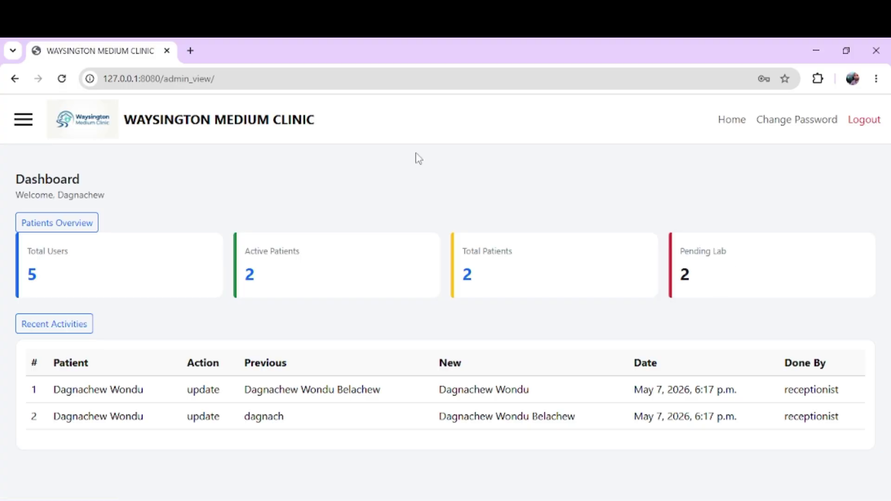
Step: Go through the sidebar's Service Management section to the Services price list
{"action": "left_click", "coordinate": [26, 121]}
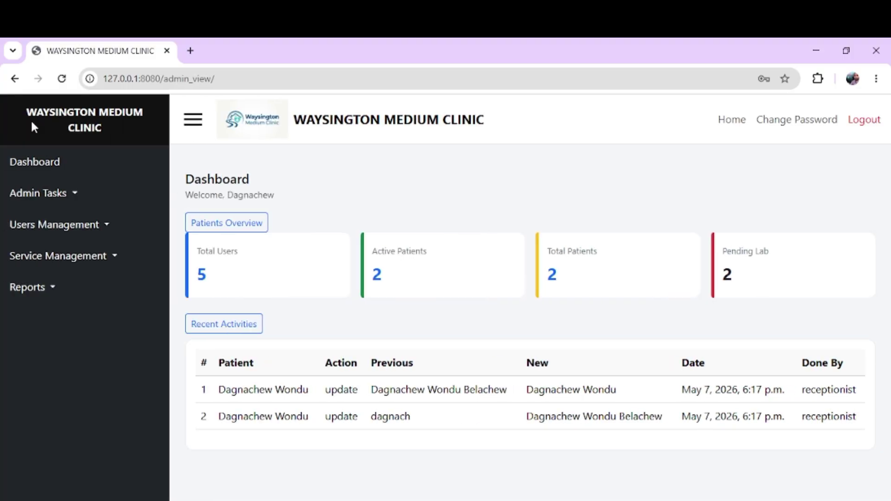
{"action": "left_click", "coordinate": [72, 195]}
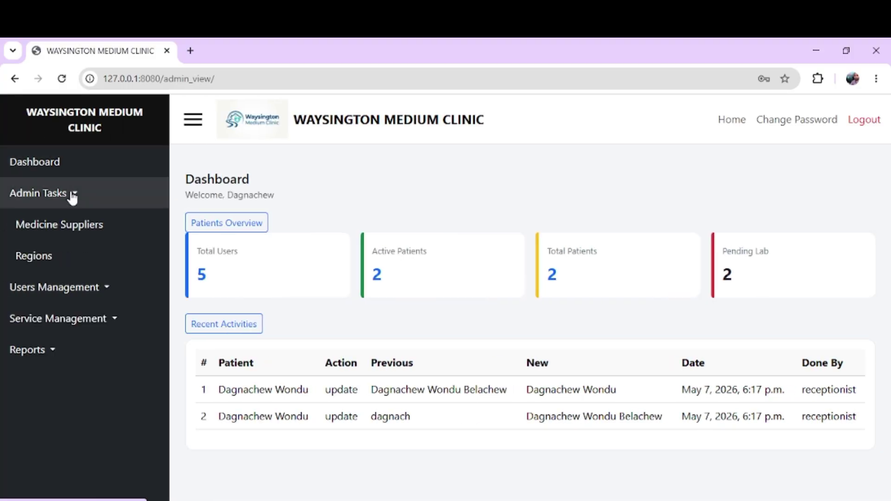
{"action": "left_click", "coordinate": [72, 195]}
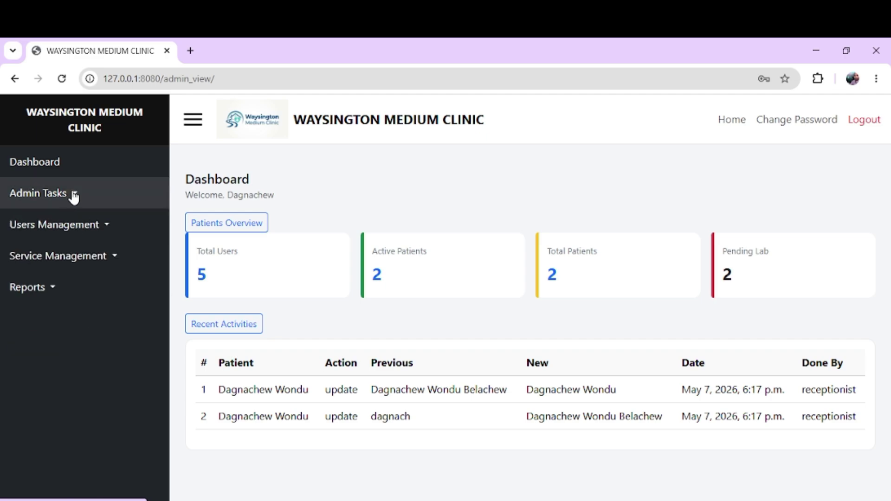
{"action": "left_click", "coordinate": [83, 227]}
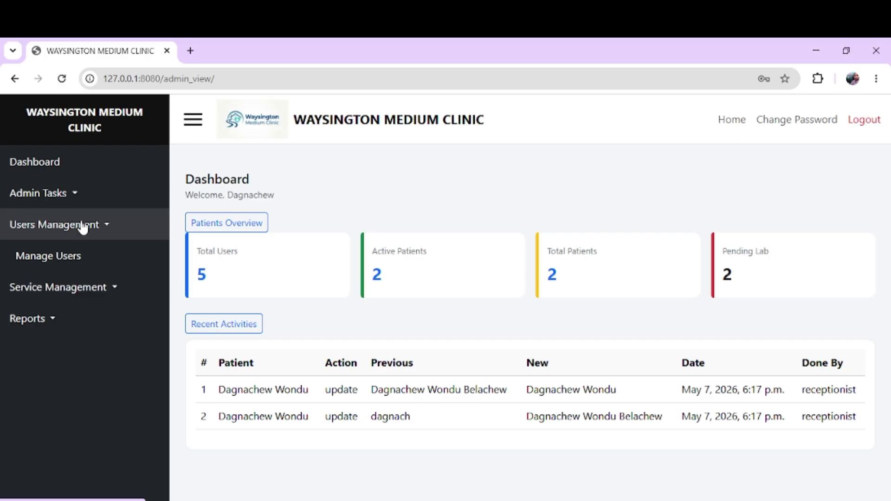
{"action": "left_click", "coordinate": [83, 226]}
{"action": "left_click", "coordinate": [90, 250]}
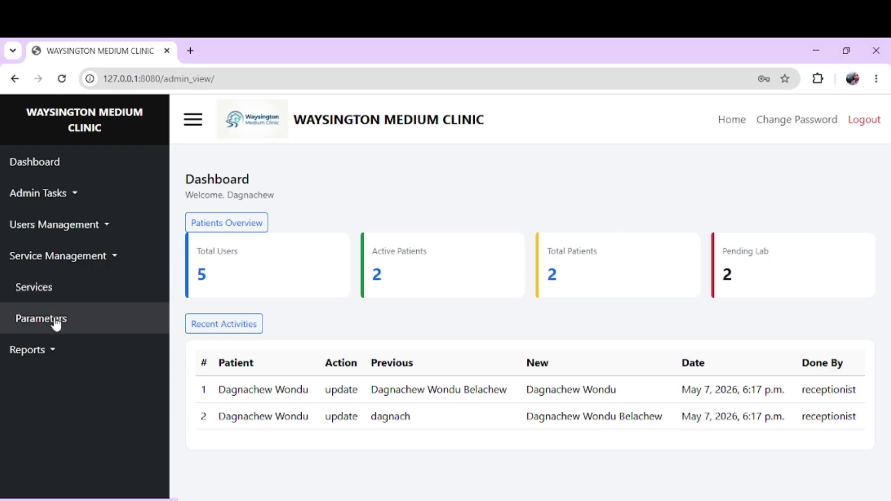
{"action": "left_click", "coordinate": [42, 290]}
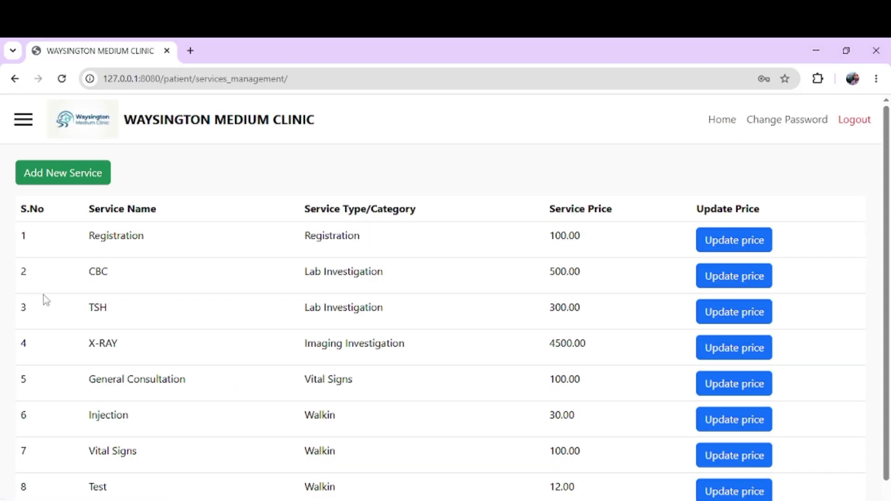
Step: Look over the services list, noting the CBC service and its Lab Investigation category
{"action": "double_click", "coordinate": [104, 277]}
{"action": "double_click", "coordinate": [352, 266]}
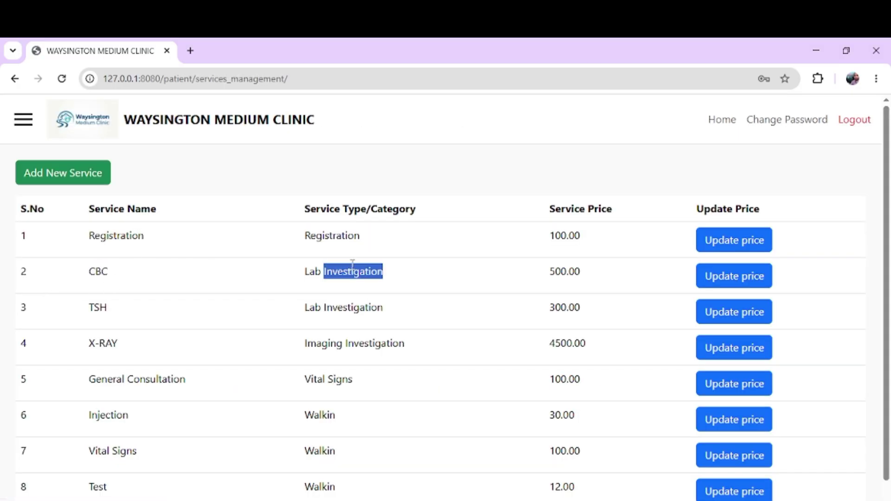
{"action": "left_click", "coordinate": [244, 297]}
{"action": "scroll", "coordinate": [245, 297], "scroll_direction": "down", "scroll_amount": 1}
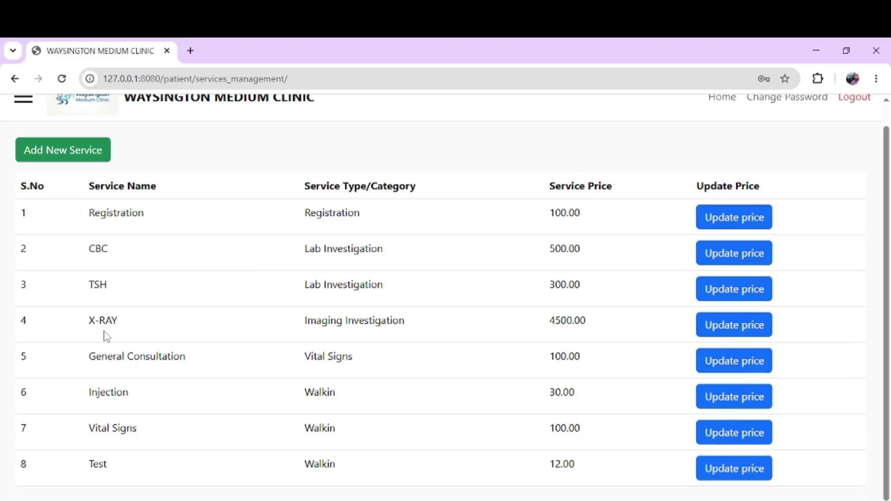
{"action": "scroll", "coordinate": [106, 337], "scroll_direction": "up", "scroll_amount": 1}
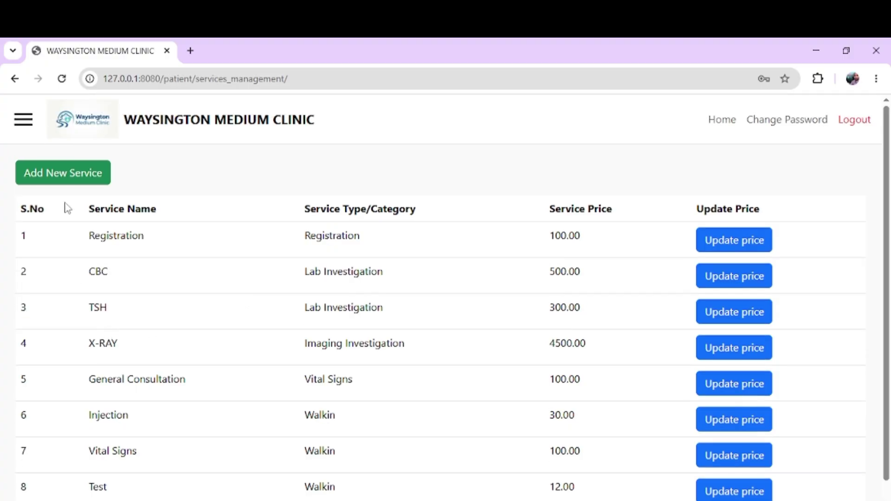
Step: Inspect the empty Add New Service form's categories, then go back to the Dashboard without saving
{"action": "left_click", "coordinate": [52, 179]}
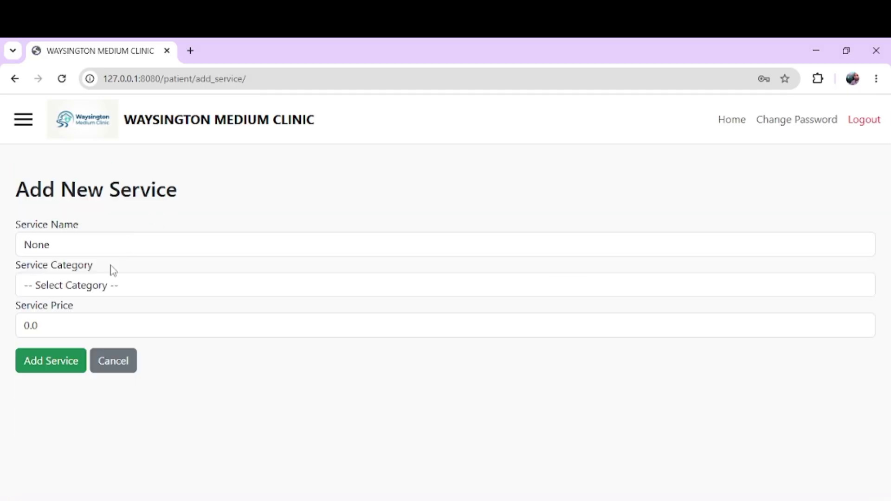
{"action": "left_click", "coordinate": [106, 284]}
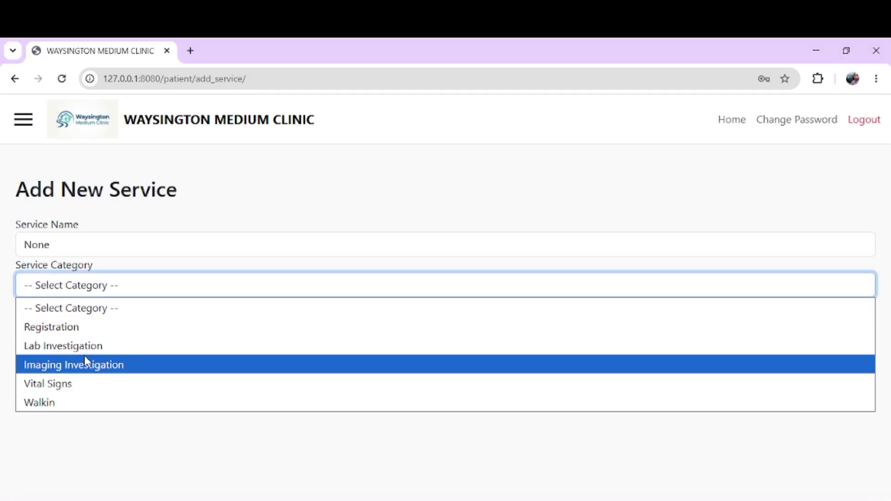
{"action": "left_click", "coordinate": [175, 175]}
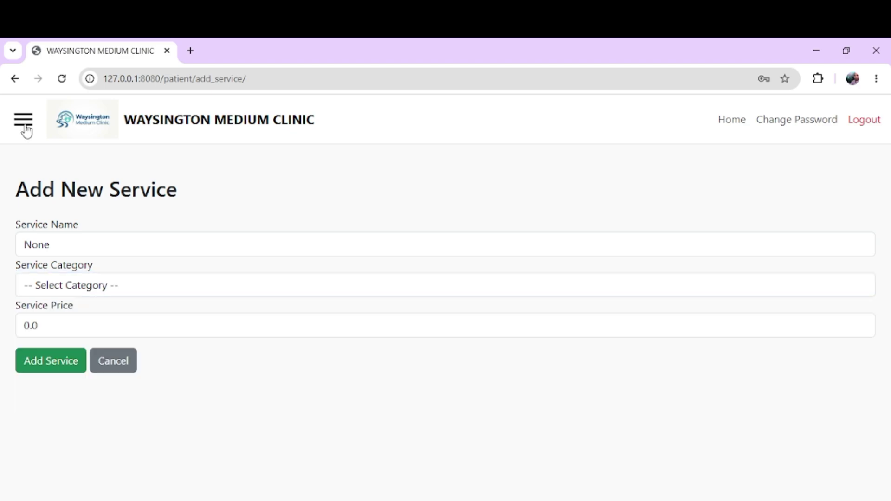
{"action": "left_click", "coordinate": [15, 79]}
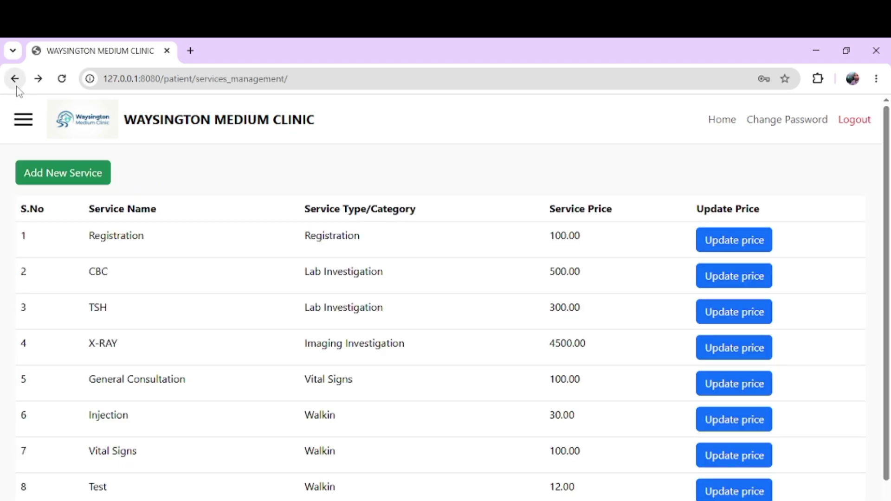
{"action": "left_click", "coordinate": [16, 85]}
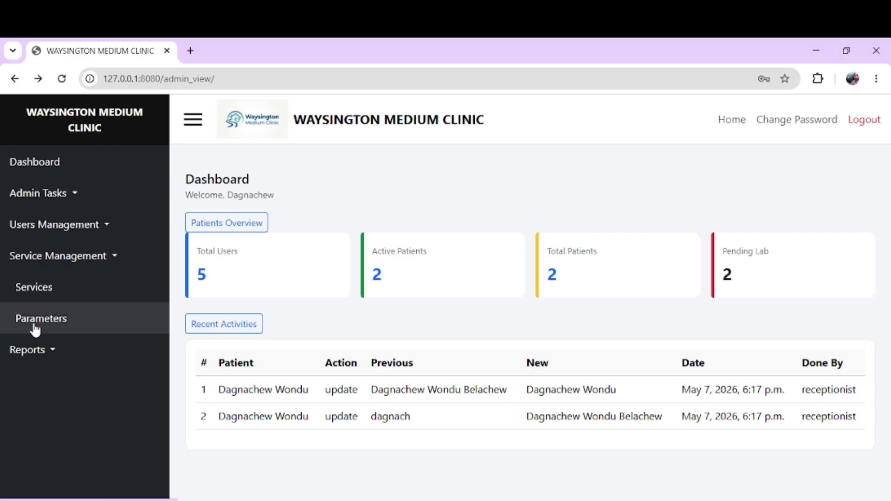
{"action": "left_click", "coordinate": [35, 329]}
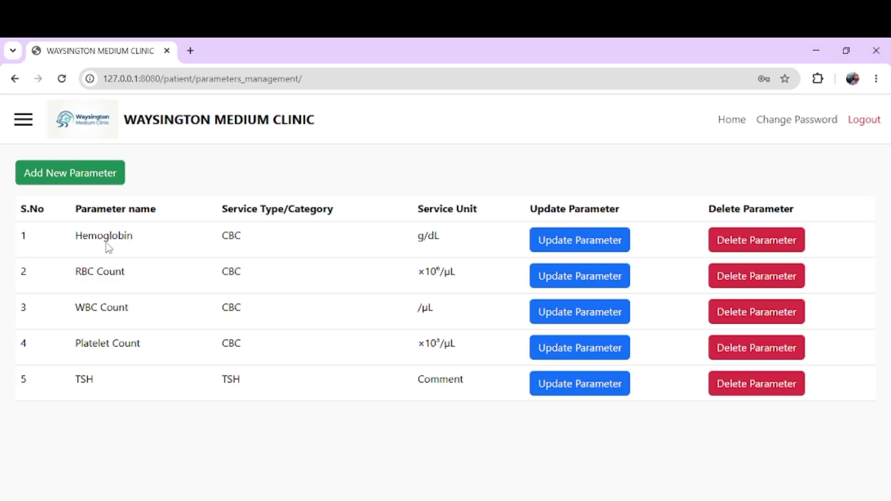
{"action": "double_click", "coordinate": [106, 237]}
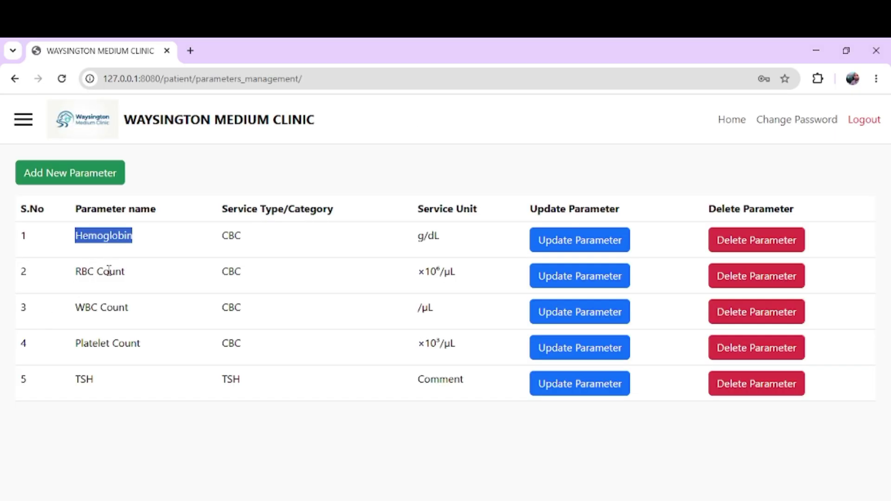
{"action": "double_click", "coordinate": [111, 277]}
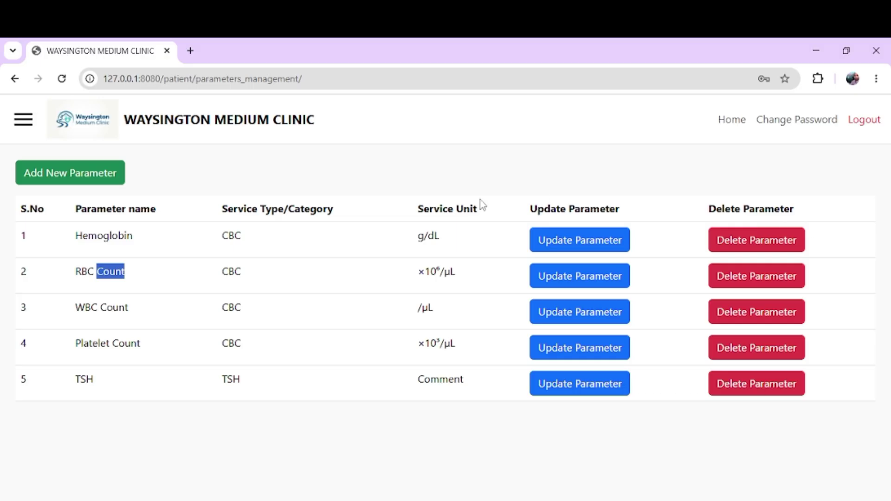
Step: Open the Revenue report from the sidebar's Reports section
{"action": "left_click", "coordinate": [14, 79]}
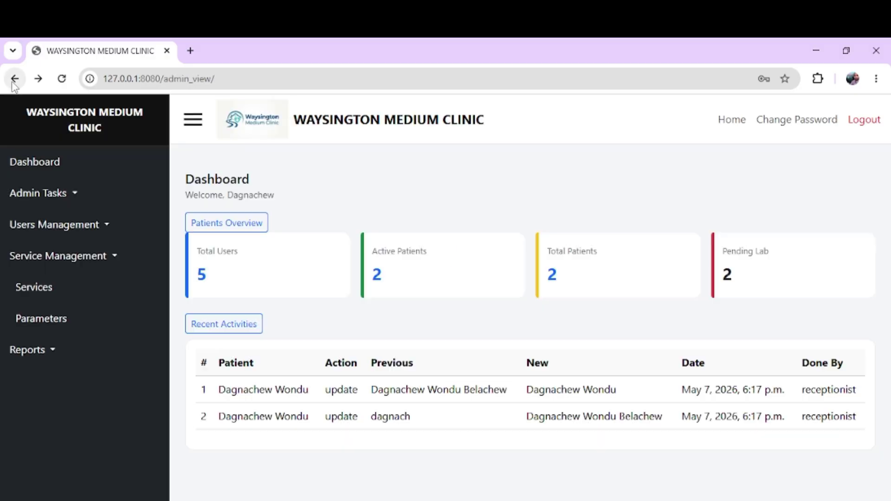
{"action": "left_click", "coordinate": [46, 257]}
{"action": "left_click", "coordinate": [48, 288]}
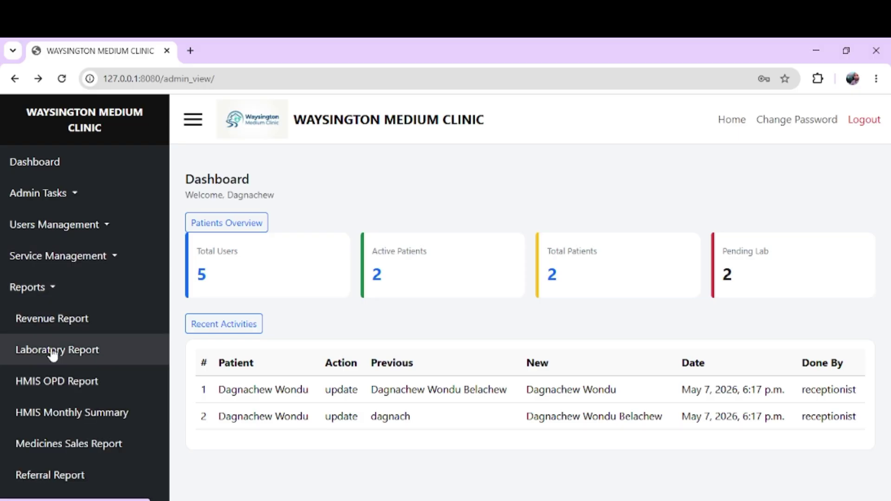
{"action": "left_click", "coordinate": [62, 325]}
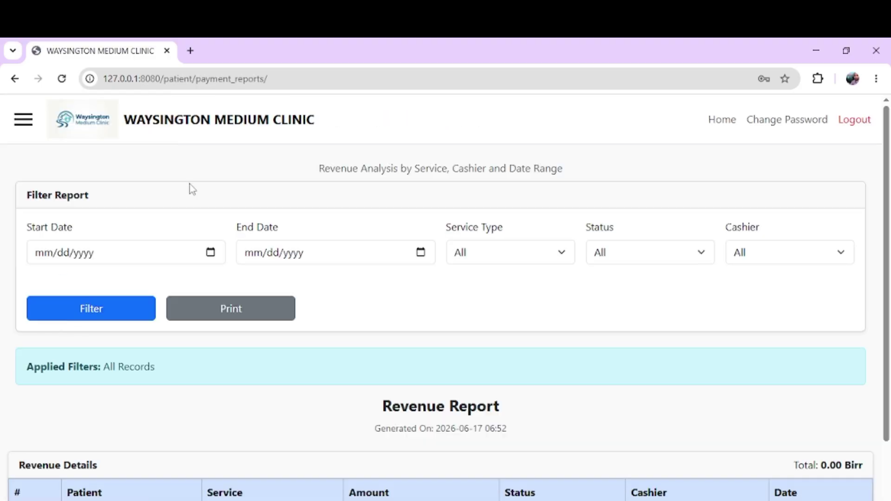
Step: Set the revenue report date range from 06/01/2026 to 06/17/2026
{"action": "left_click", "coordinate": [201, 259]}
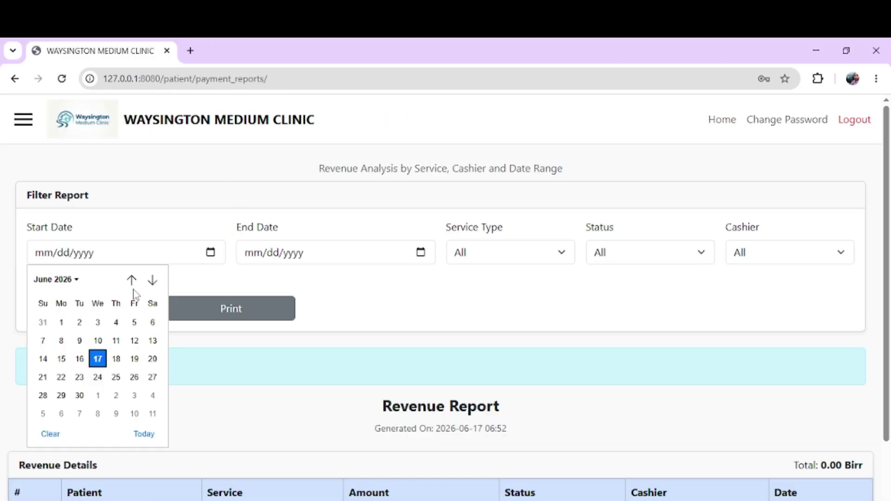
{"action": "left_click", "coordinate": [61, 322]}
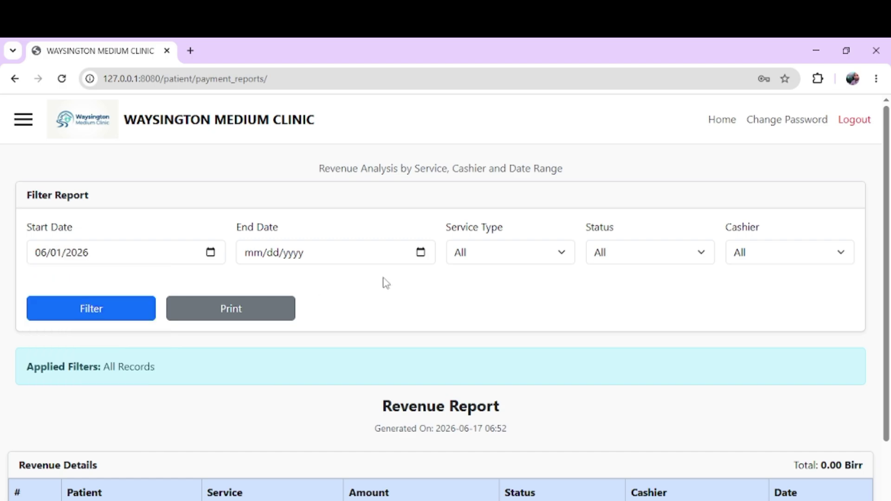
{"action": "left_click", "coordinate": [420, 253]}
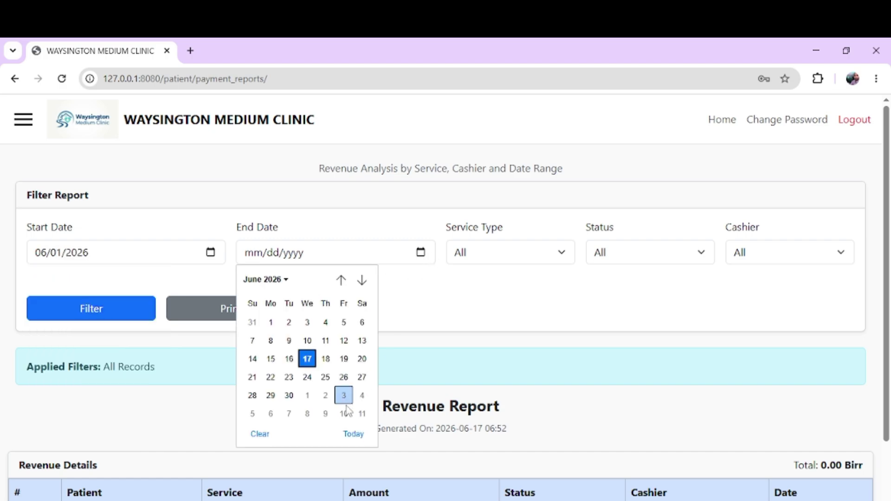
{"action": "left_click", "coordinate": [352, 434]}
Step: Review the service type, cashier and status filters, leaving them at All, and scan the empty report
{"action": "left_click", "coordinate": [529, 261]}
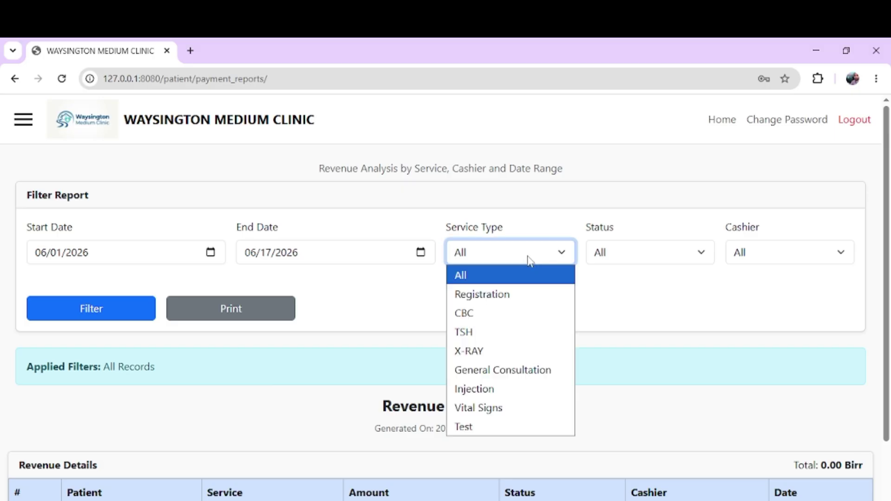
{"action": "left_click", "coordinate": [622, 303]}
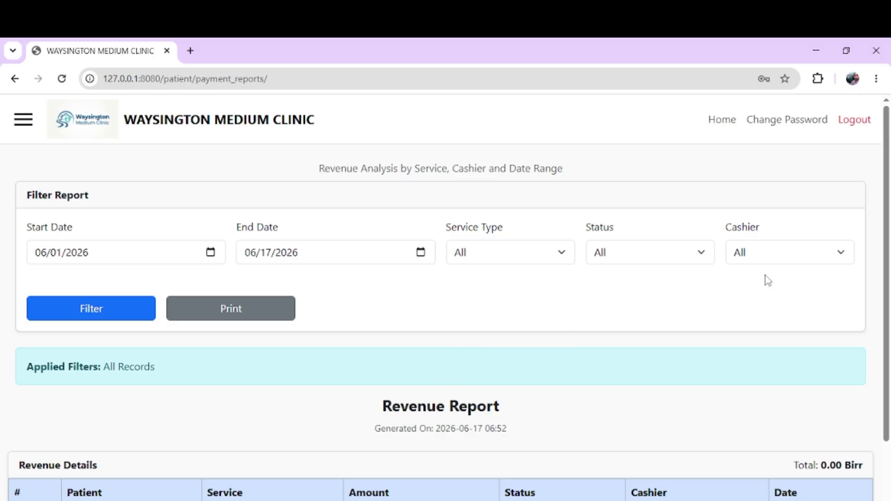
{"action": "left_click", "coordinate": [766, 261]}
{"action": "left_click", "coordinate": [765, 260]}
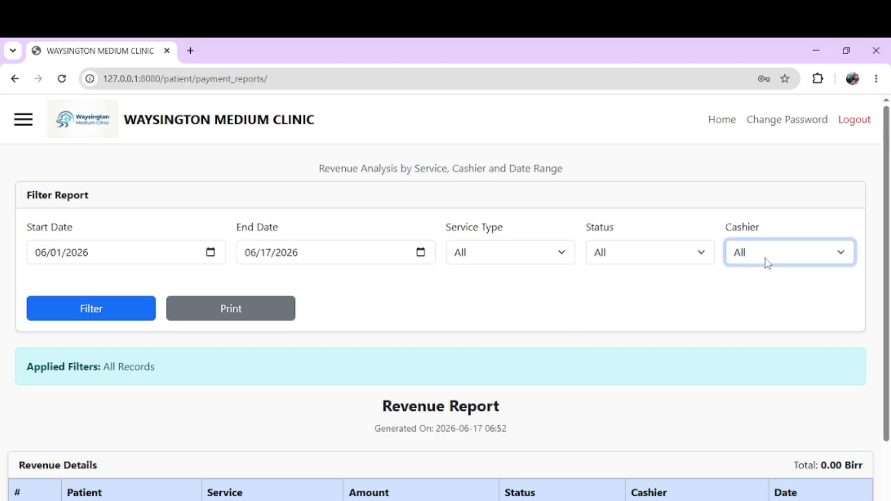
{"action": "left_click", "coordinate": [680, 254]}
{"action": "left_click", "coordinate": [678, 254]}
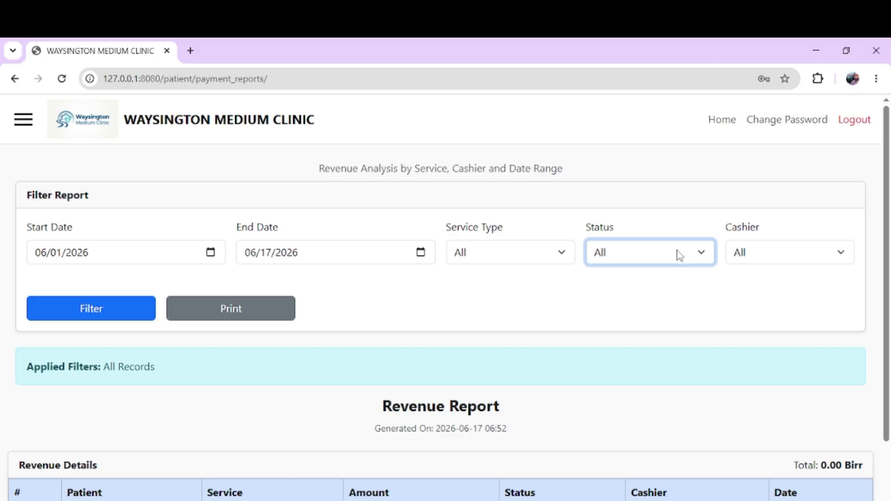
{"action": "left_click", "coordinate": [467, 290]}
{"action": "scroll", "coordinate": [469, 289], "scroll_direction": "down", "scroll_amount": 2}
{"action": "scroll", "coordinate": [469, 290], "scroll_direction": "down", "scroll_amount": 2}
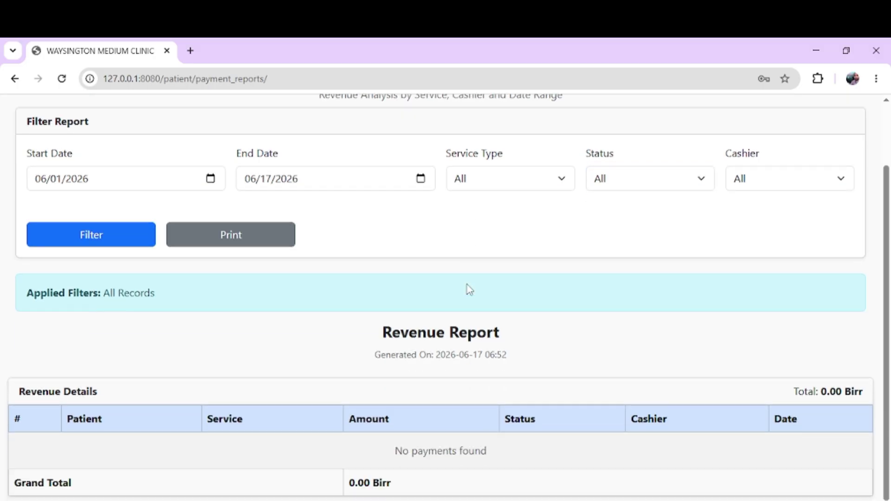
{"action": "scroll", "coordinate": [157, 176], "scroll_direction": "up", "scroll_amount": 3}
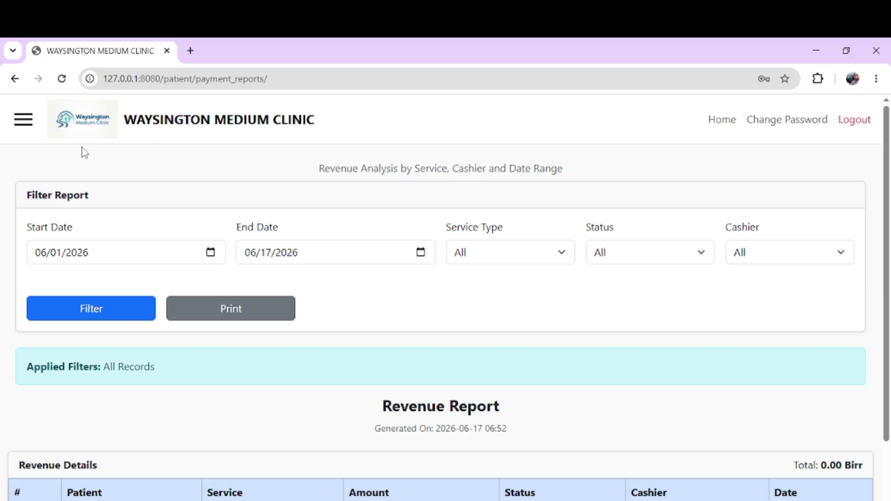
Step: Return to the admin Dashboard via the clinic title in the header
{"action": "left_click", "coordinate": [26, 121]}
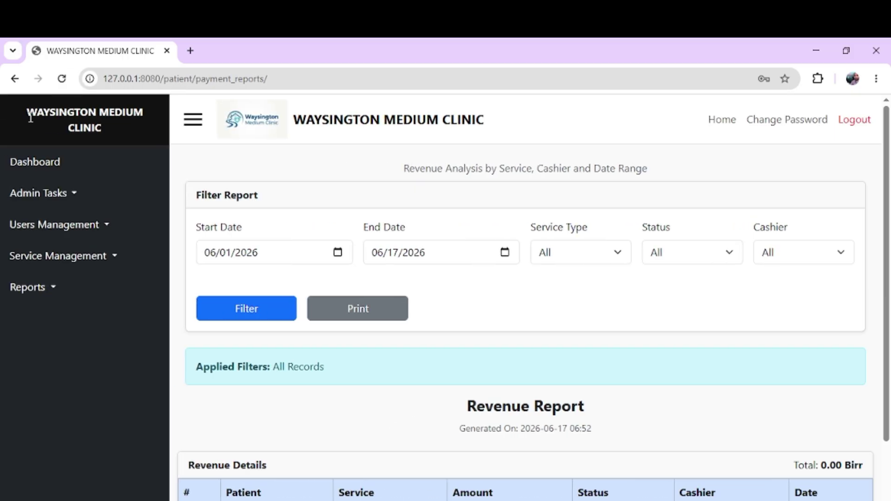
{"action": "left_click", "coordinate": [43, 288]}
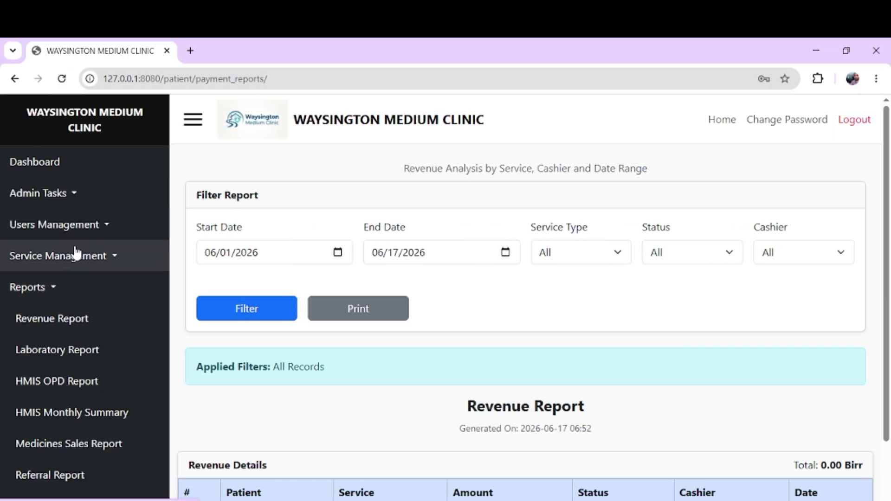
{"action": "left_click", "coordinate": [50, 288]}
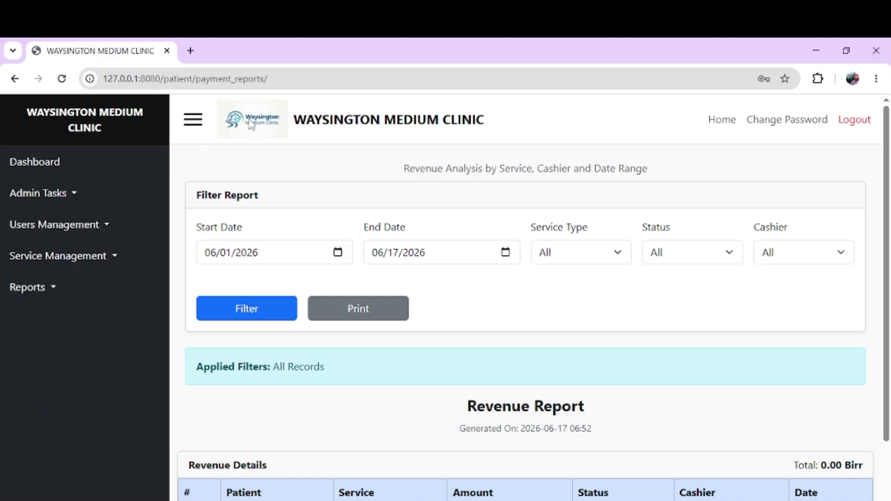
{"action": "left_click", "coordinate": [349, 125]}
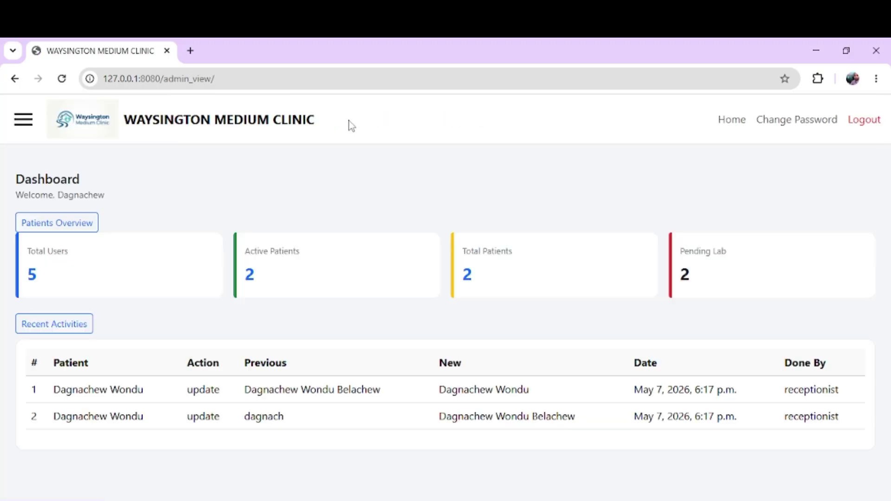
Step: From the Dashboard's Total Users card, open the Manage Users list of five staff accounts
{"action": "double_click", "coordinate": [62, 367]}
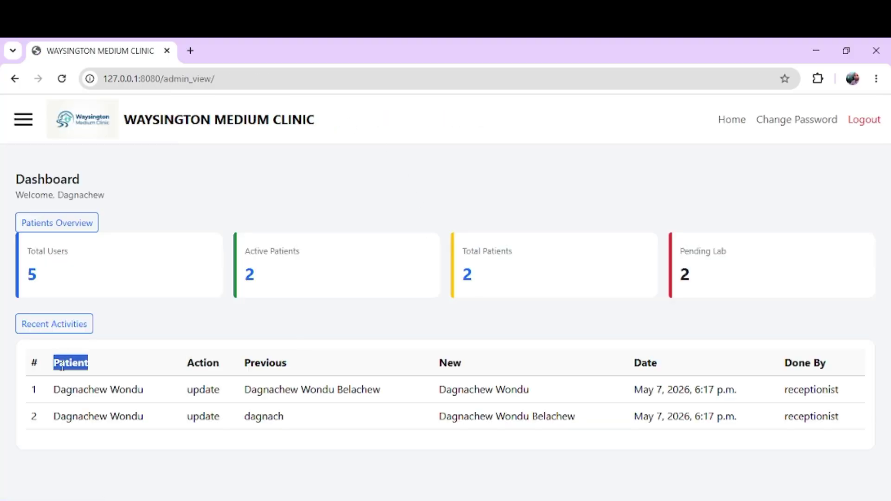
{"action": "double_click", "coordinate": [201, 364]}
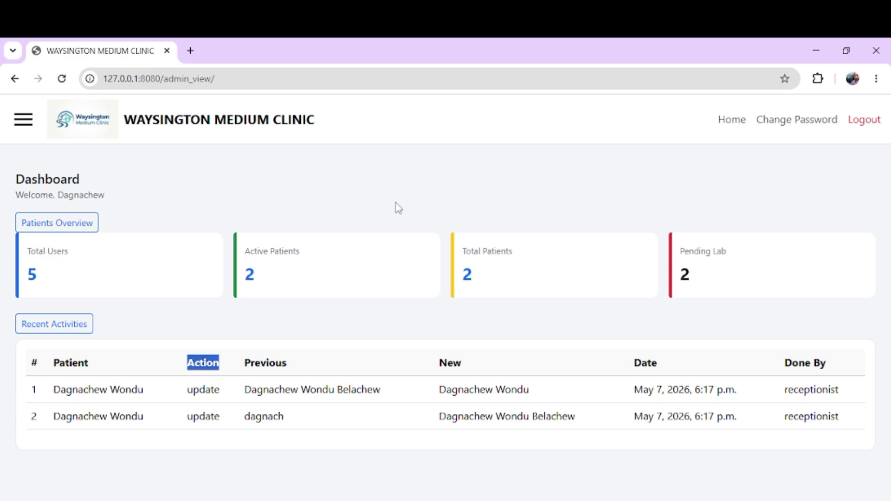
{"action": "left_click_drag", "start_coordinate": [363, 170], "coordinate": [311, 122]}
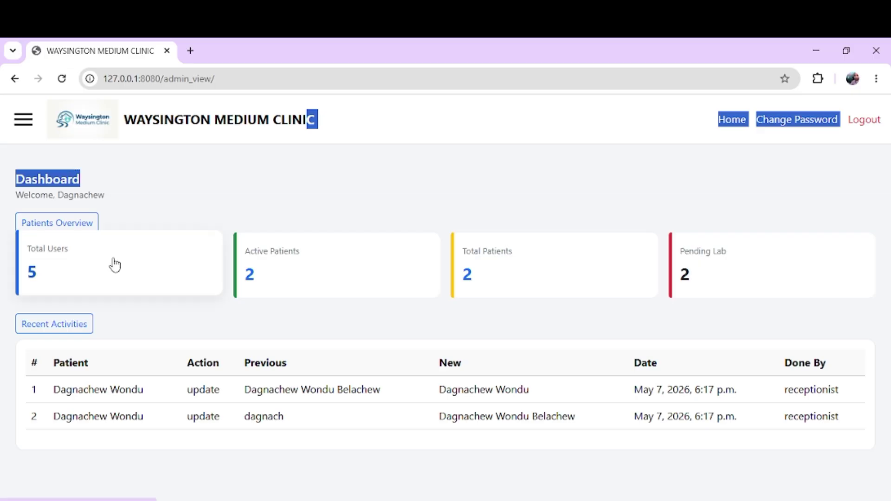
{"action": "left_click", "coordinate": [109, 278]}
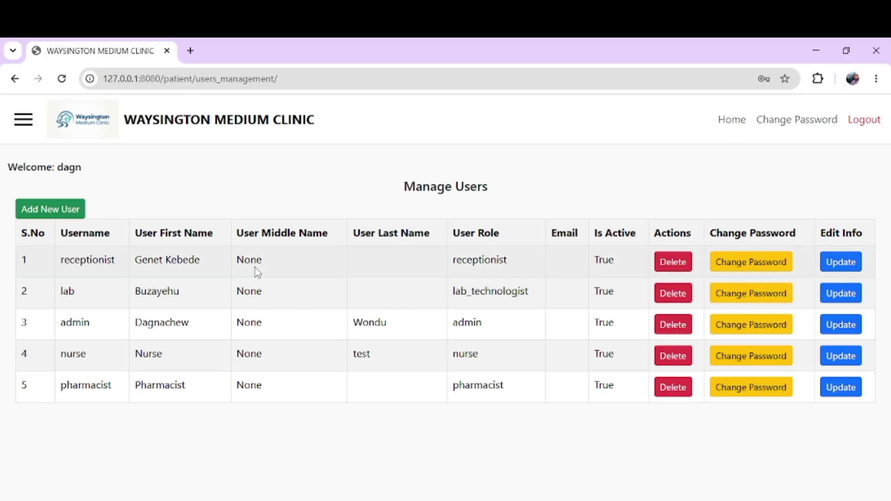
{"action": "double_click", "coordinate": [175, 322]}
{"action": "left_click", "coordinate": [79, 258]}
{"action": "double_click", "coordinate": [79, 258]}
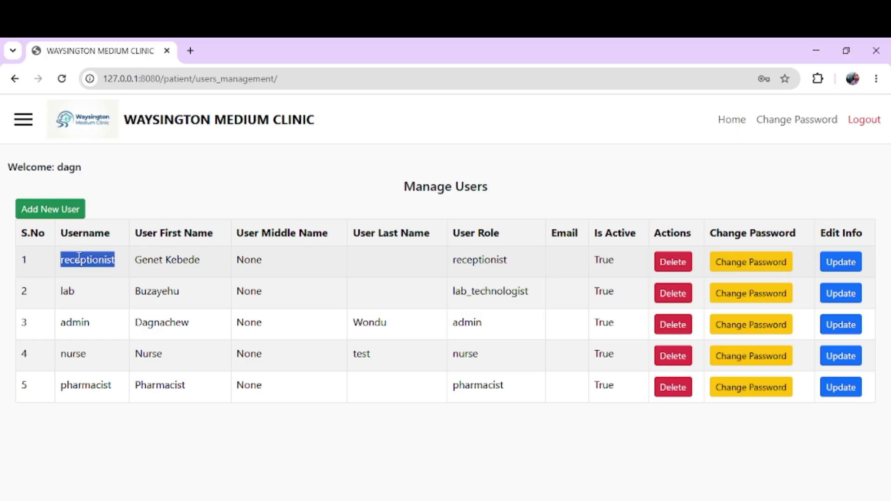
{"action": "left_click", "coordinate": [49, 210]}
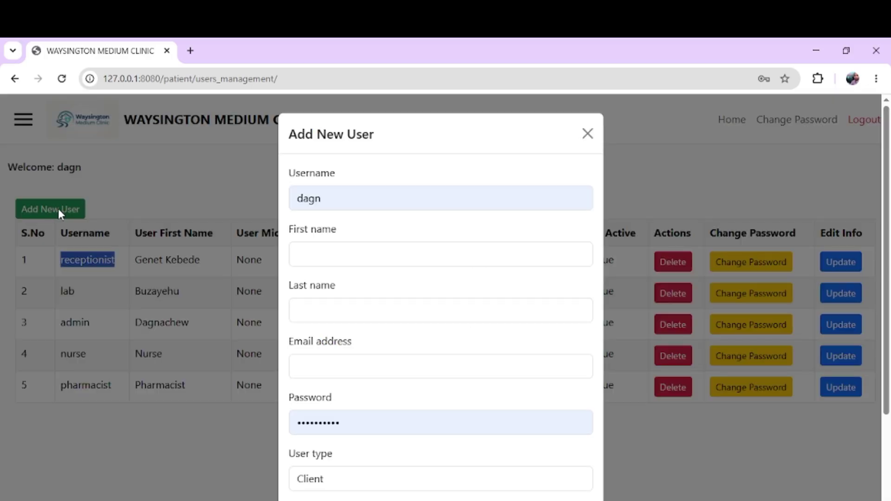
{"action": "scroll", "coordinate": [367, 334], "scroll_direction": "down", "scroll_amount": 3}
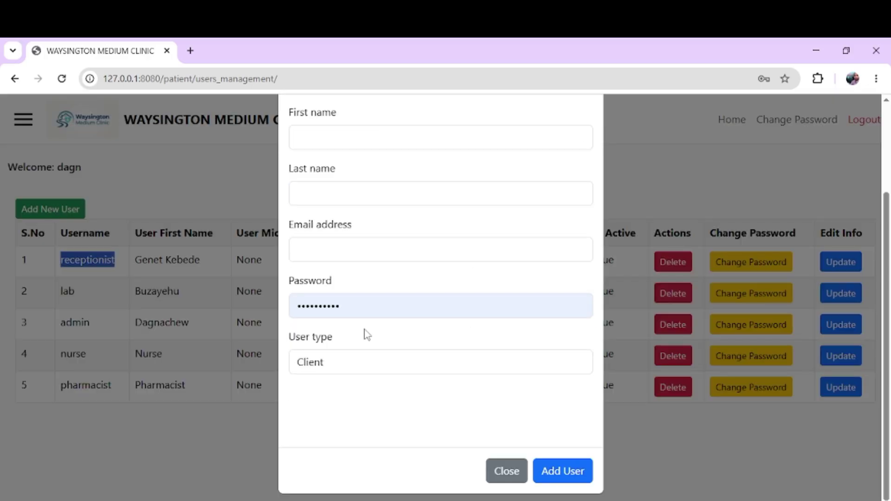
{"action": "left_click", "coordinate": [332, 366]}
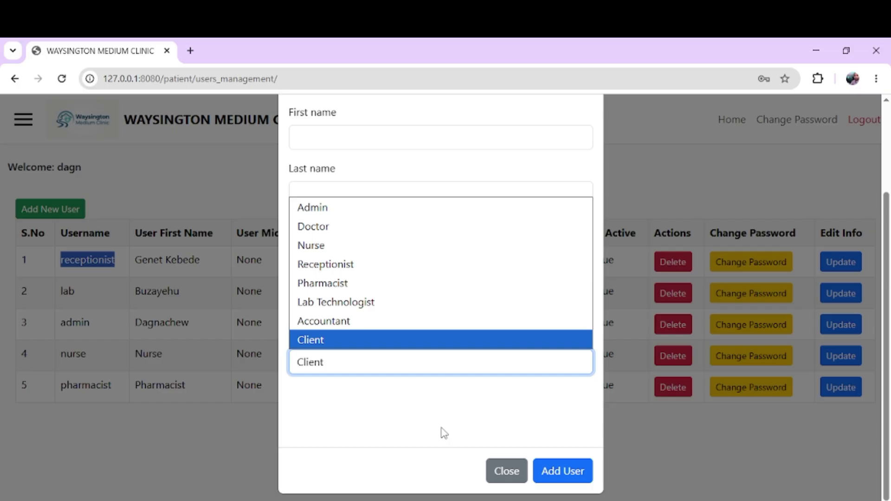
{"action": "left_click", "coordinate": [498, 470]}
{"action": "left_click", "coordinate": [499, 470]}
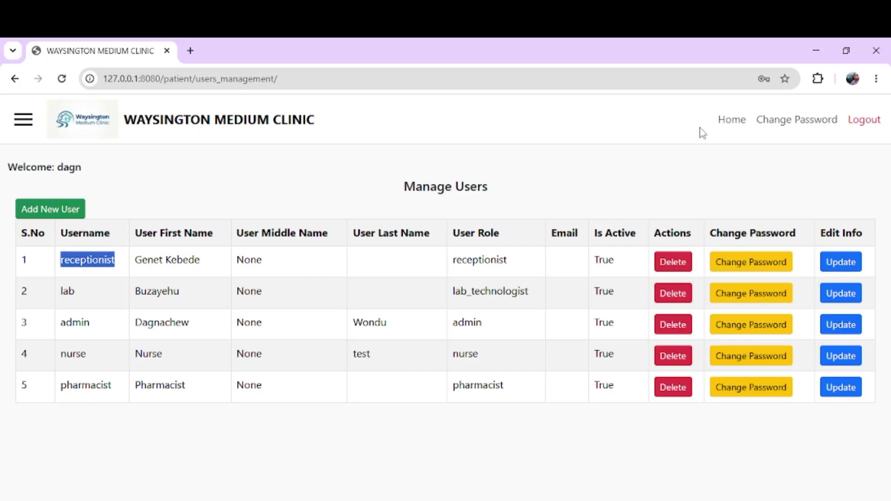
Step: Log out of admin and sign in as the receptionist using the saved autofill login
{"action": "left_click", "coordinate": [859, 121]}
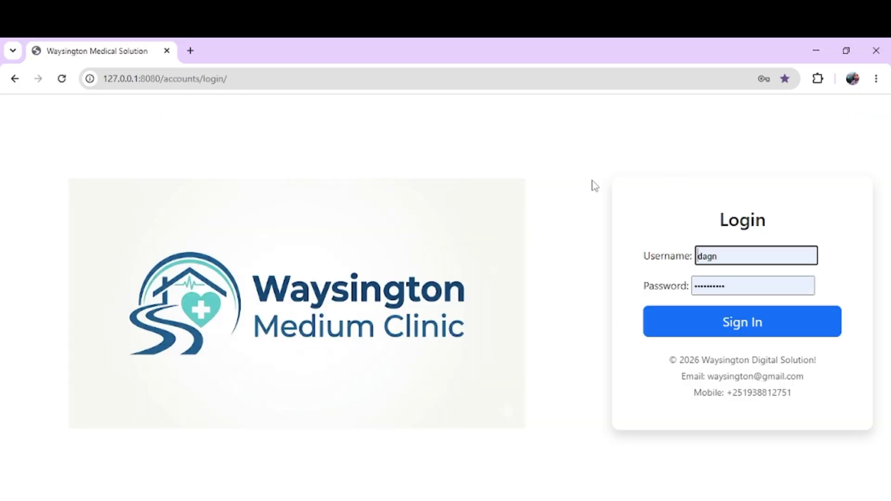
{"action": "double_click", "coordinate": [759, 246]}
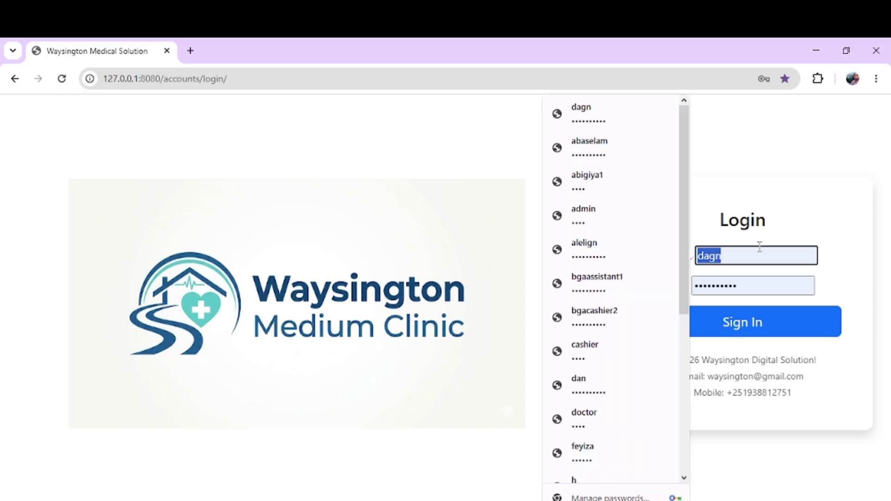
{"action": "type", "text": "re"}
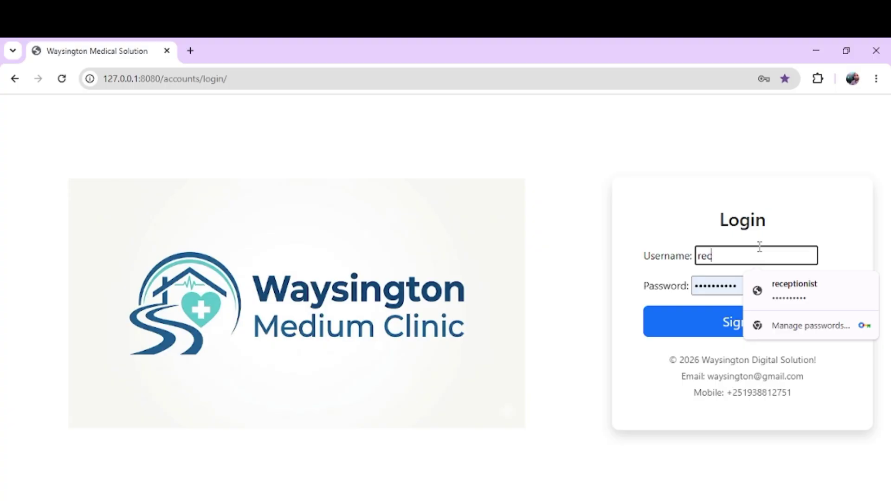
{"action": "type", "text": "c"}
{"action": "key", "text": "Down"}
{"action": "key", "text": "Return"}
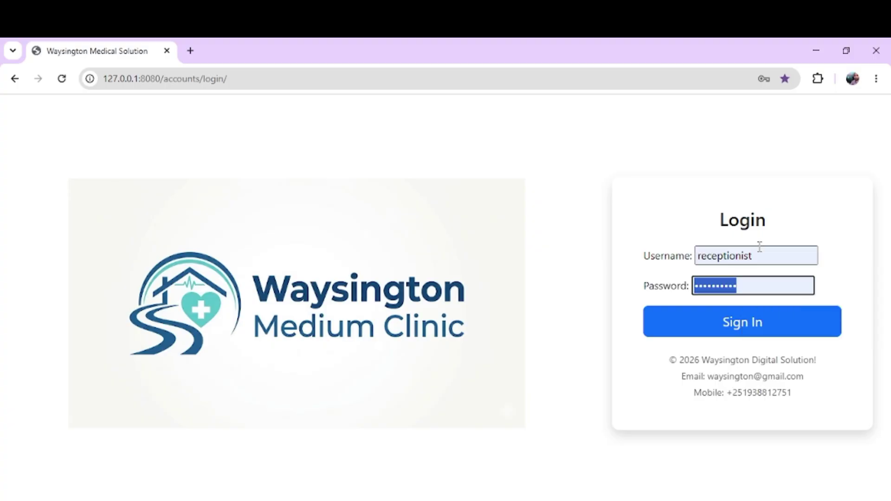
{"action": "type", "text": "1"}
{"action": "key", "text": "Return"}
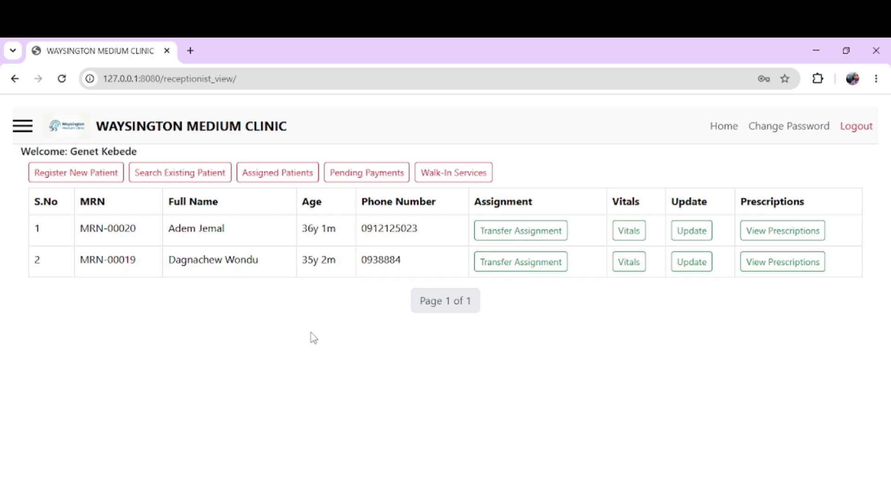
Step: Open the new-patient registration form and check its 100.00 Birr registration fee
{"action": "left_click", "coordinate": [68, 179]}
{"action": "scroll", "coordinate": [425, 294], "scroll_direction": "down", "scroll_amount": 4}
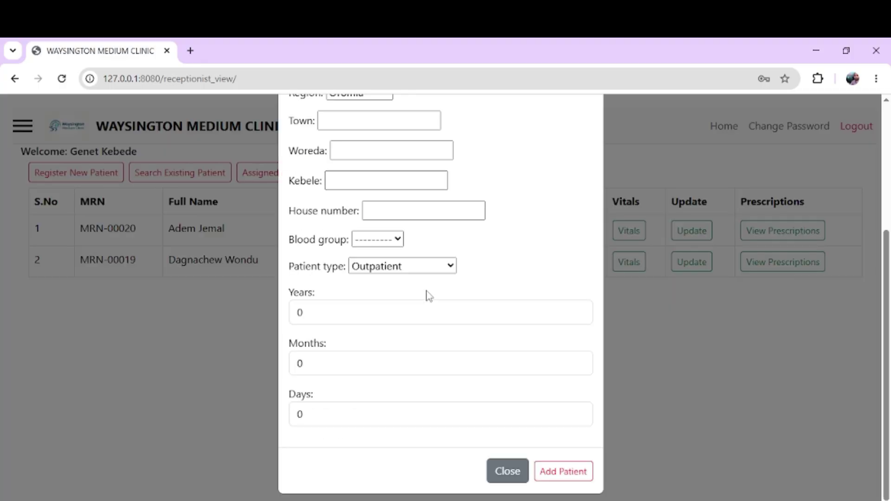
{"action": "scroll", "coordinate": [425, 294], "scroll_direction": "up", "scroll_amount": 4}
{"action": "triple_click", "coordinate": [391, 134]}
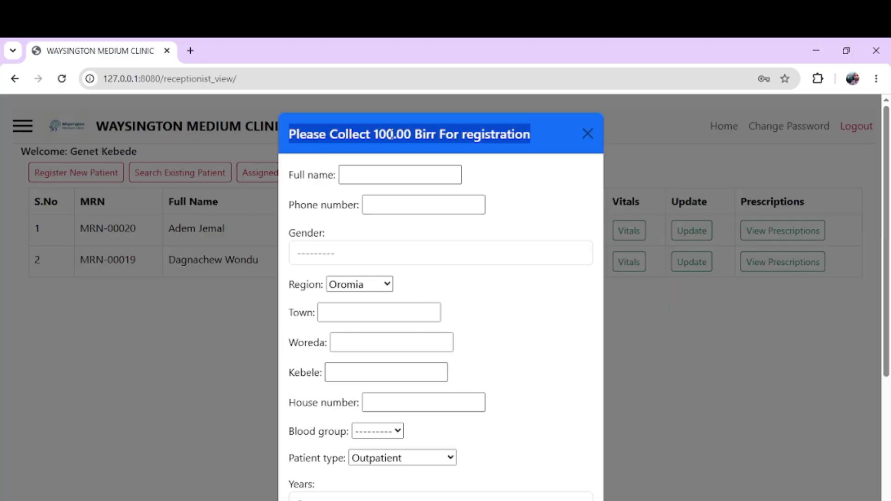
{"action": "left_click", "coordinate": [459, 128]}
{"action": "triple_click", "coordinate": [465, 132]}
{"action": "double_click", "coordinate": [390, 148]}
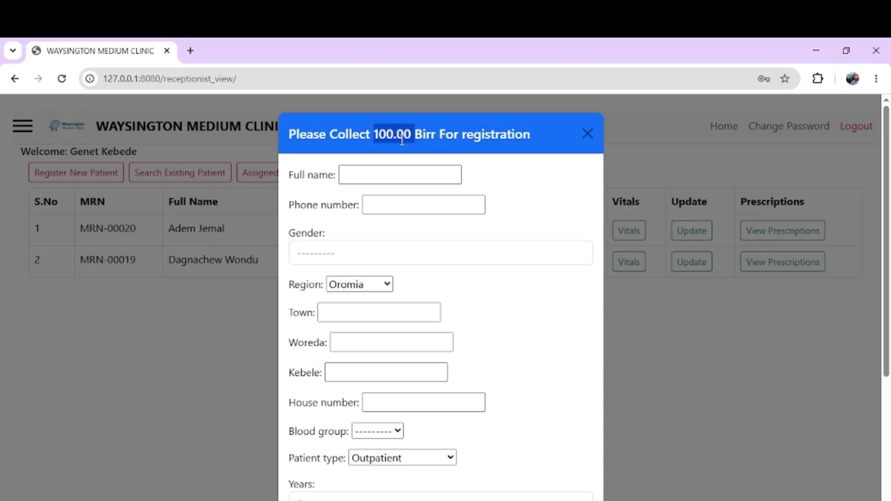
{"action": "triple_click", "coordinate": [402, 137]}
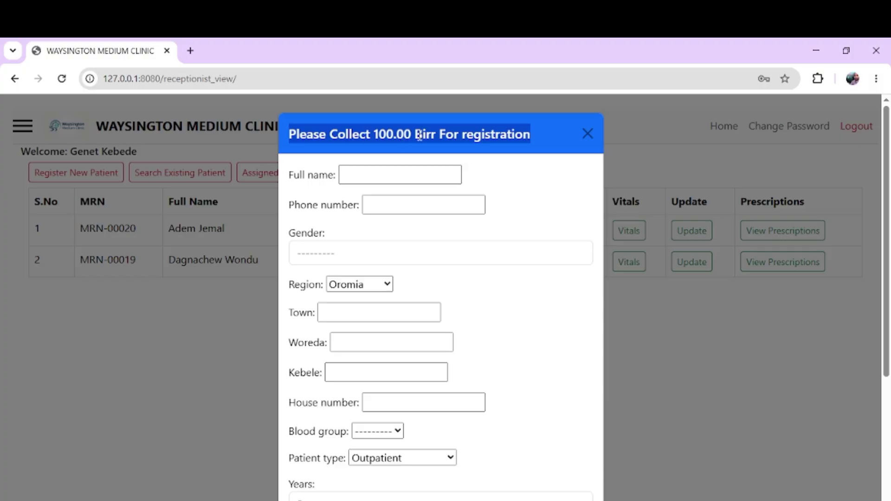
{"action": "double_click", "coordinate": [419, 135]}
{"action": "triple_click", "coordinate": [419, 136]}
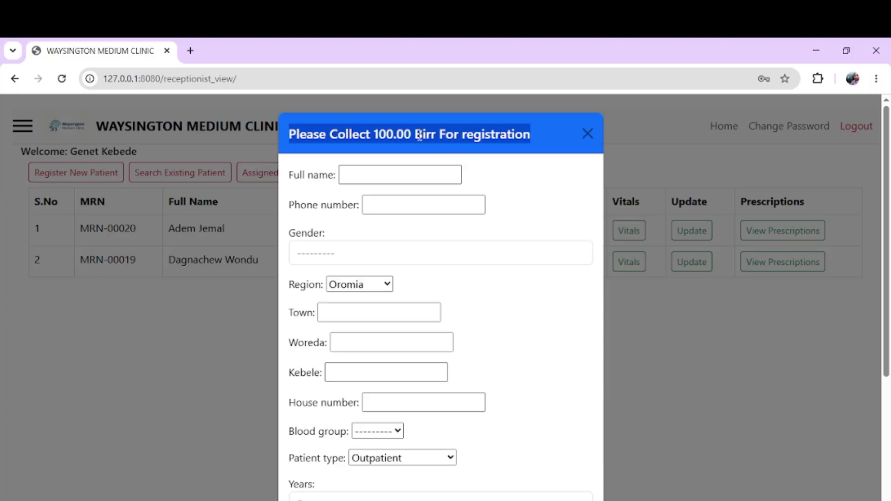
{"action": "left_click", "coordinate": [452, 138]}
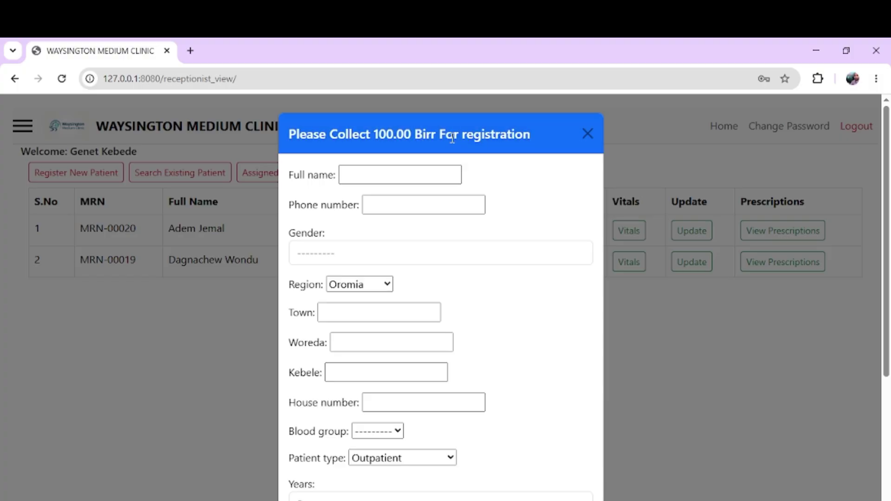
{"action": "triple_click", "coordinate": [427, 139]}
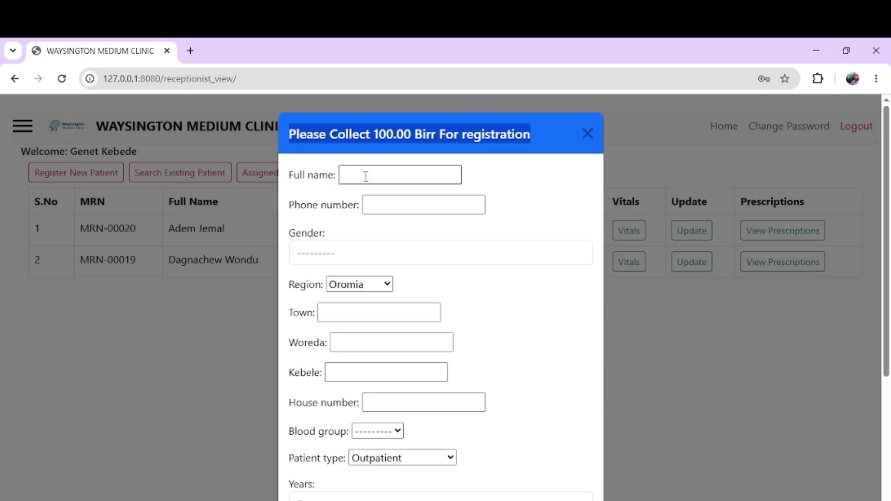
Step: Check the Gender field and the region options, leaving the region at Oromia
{"action": "left_click", "coordinate": [376, 251]}
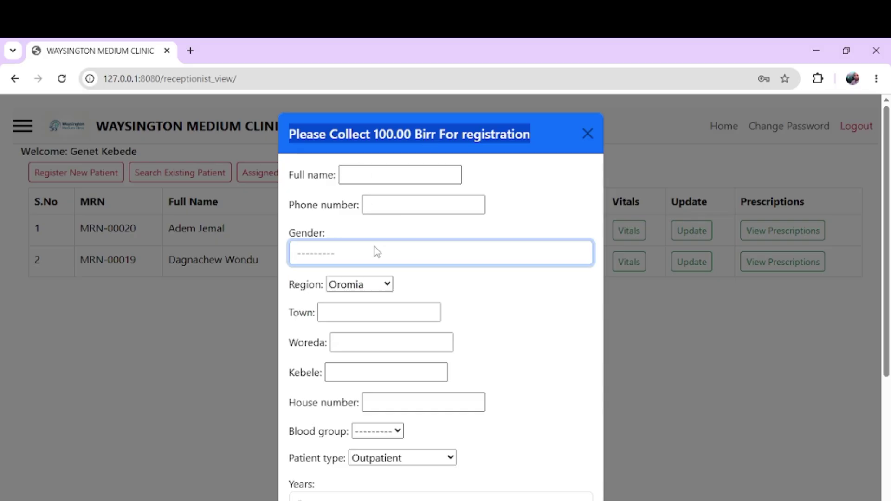
{"action": "left_click", "coordinate": [369, 283]}
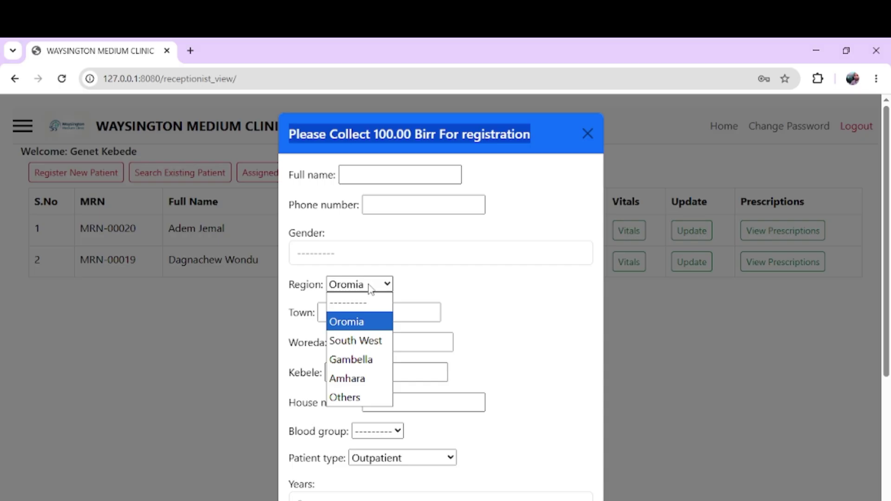
{"action": "left_click", "coordinate": [485, 297]}
{"action": "left_click", "coordinate": [485, 297]}
{"action": "left_click", "coordinate": [378, 290]}
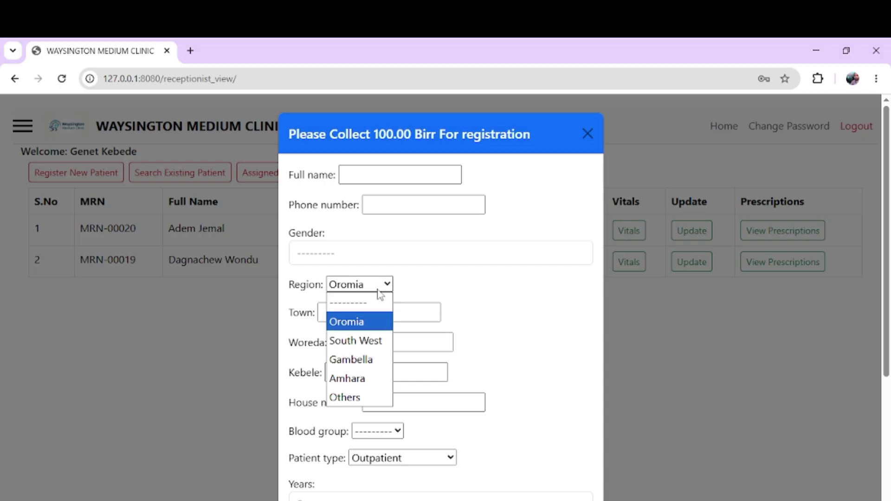
{"action": "left_click", "coordinate": [379, 290]}
{"action": "left_click", "coordinate": [379, 293]}
{"action": "left_click", "coordinate": [378, 292]}
{"action": "left_click", "coordinate": [378, 293]}
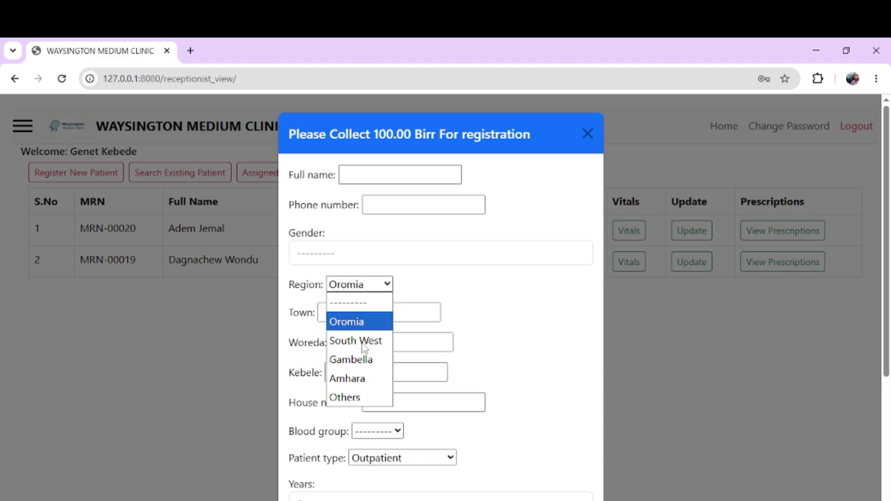
{"action": "left_click", "coordinate": [527, 304]}
{"action": "left_click", "coordinate": [356, 285]}
{"action": "left_click", "coordinate": [355, 285]}
{"action": "left_click", "coordinate": [521, 310]}
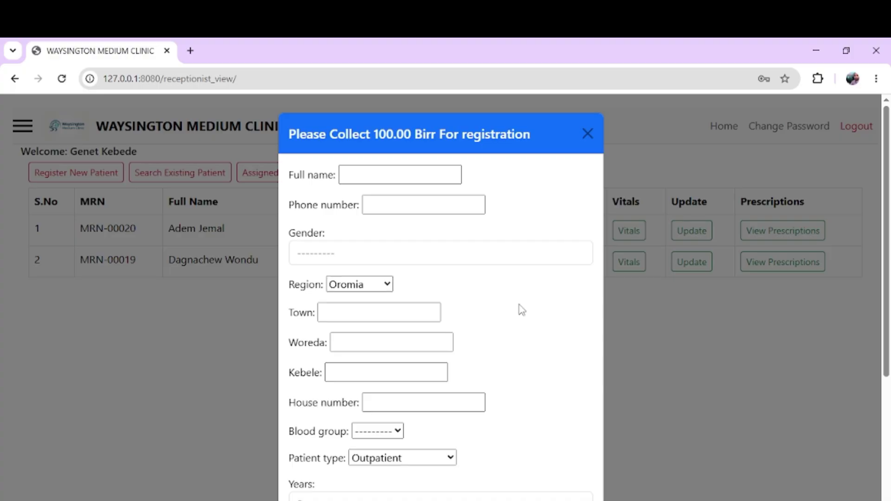
{"action": "scroll", "coordinate": [520, 309], "scroll_direction": "down", "scroll_amount": 4}
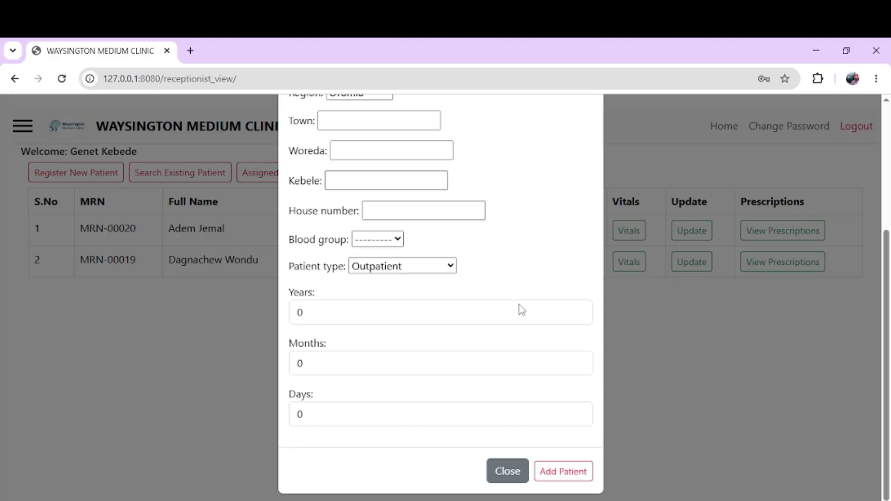
Step: Try the age fields and keep Outpatient as patient type, then close the form unsaved
{"action": "left_click", "coordinate": [336, 307]}
{"action": "double_click", "coordinate": [336, 306]}
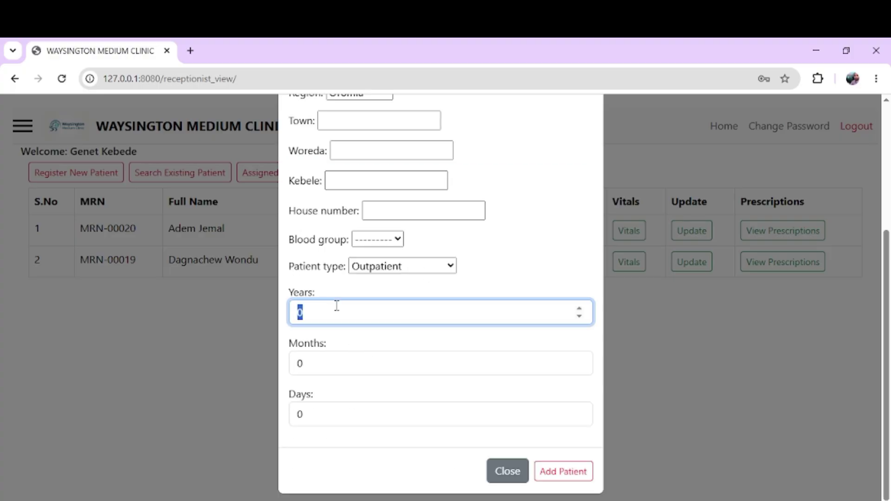
{"action": "left_click", "coordinate": [374, 271]}
{"action": "left_click", "coordinate": [376, 273]}
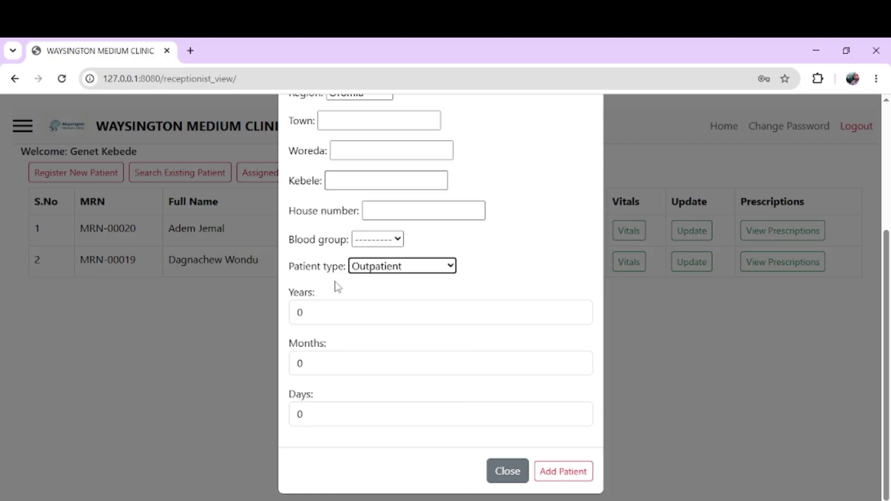
{"action": "left_click", "coordinate": [366, 270]}
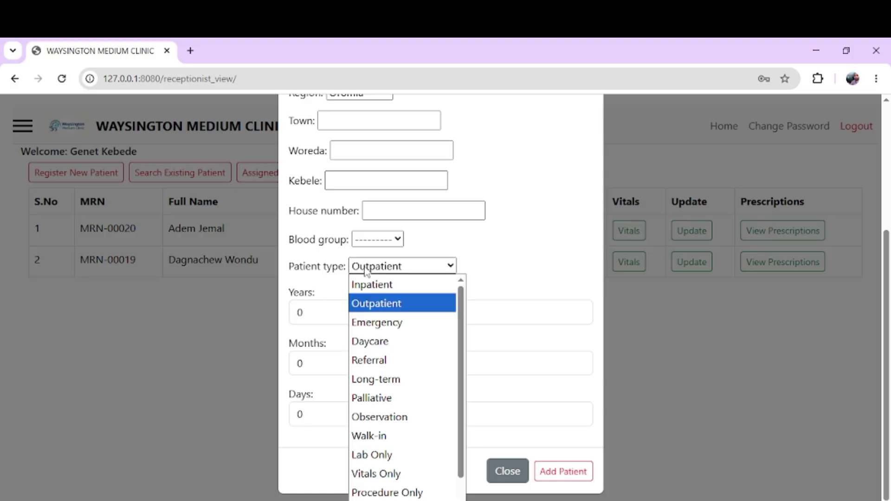
{"action": "left_click", "coordinate": [307, 273]}
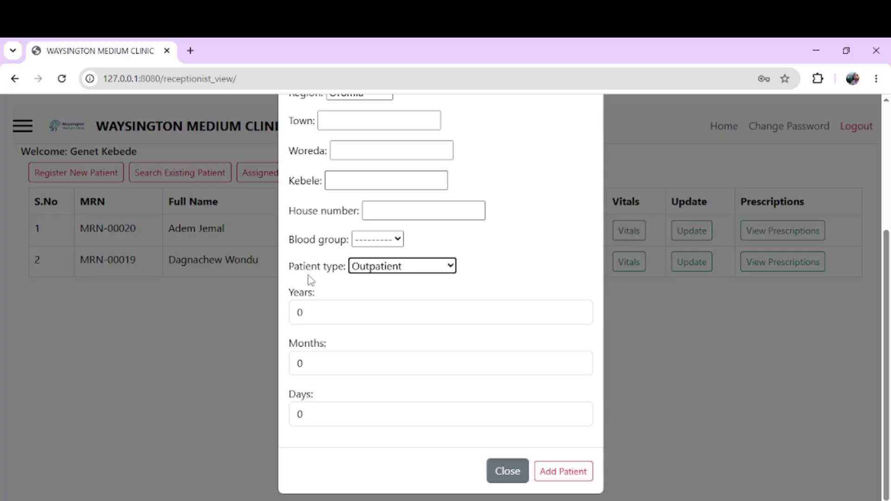
{"action": "left_click", "coordinate": [334, 311]}
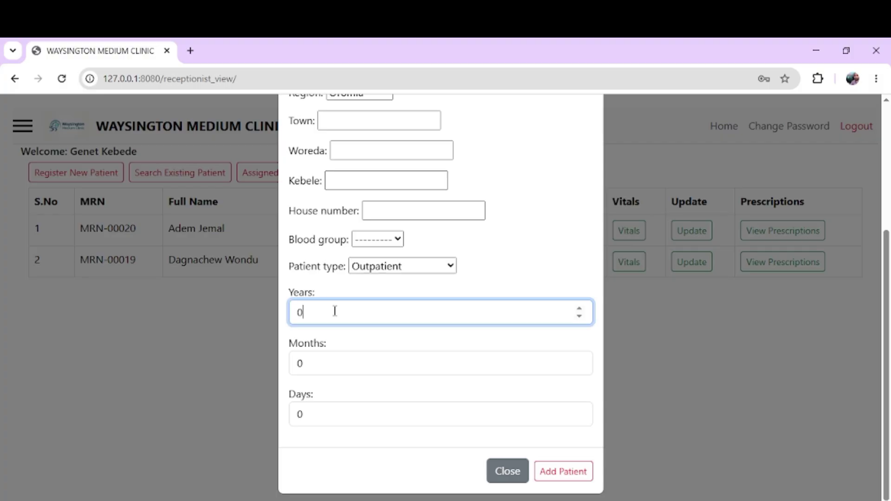
{"action": "left_click", "coordinate": [325, 363]}
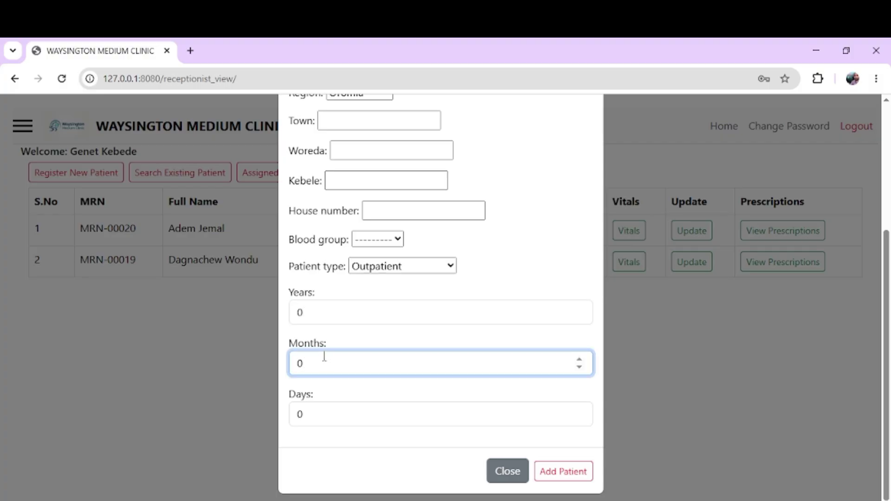
{"action": "left_click_drag", "start_coordinate": [319, 361], "coordinate": [286, 363]}
{"action": "double_click", "coordinate": [309, 314]}
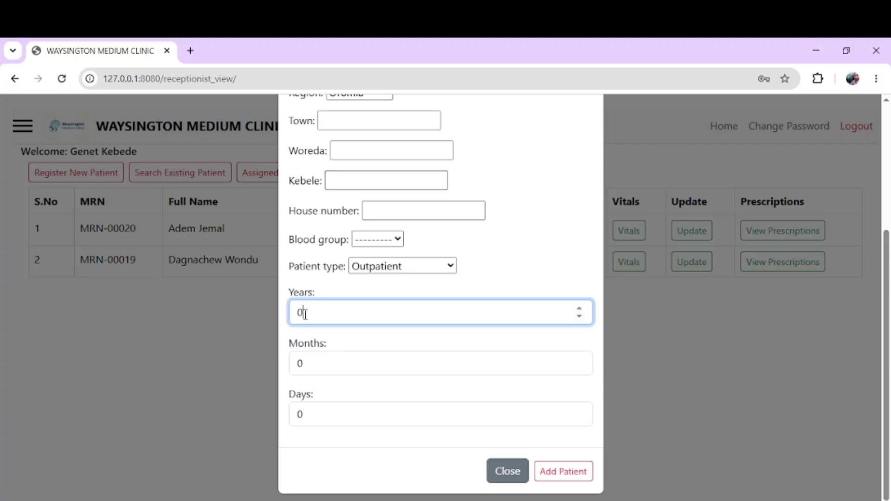
{"action": "left_click", "coordinate": [503, 481]}
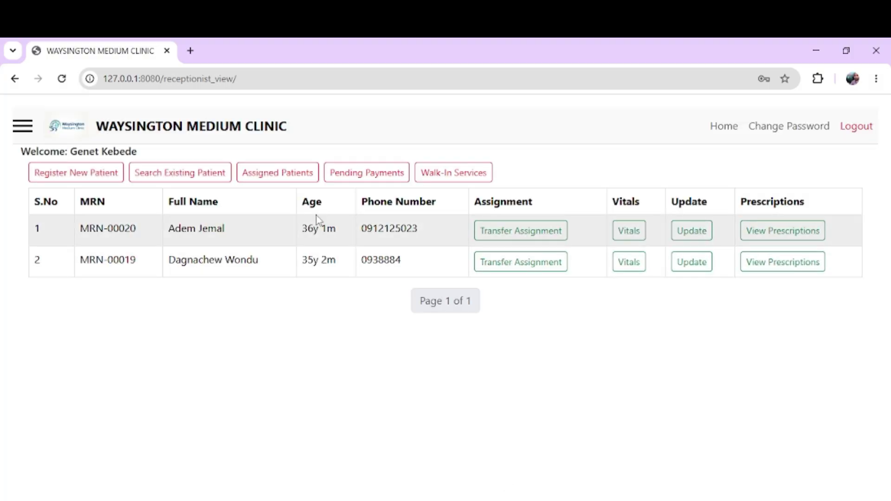
Step: In a fresh registration form, enter the patient's full name, phone number and Male gender
{"action": "left_click", "coordinate": [39, 174]}
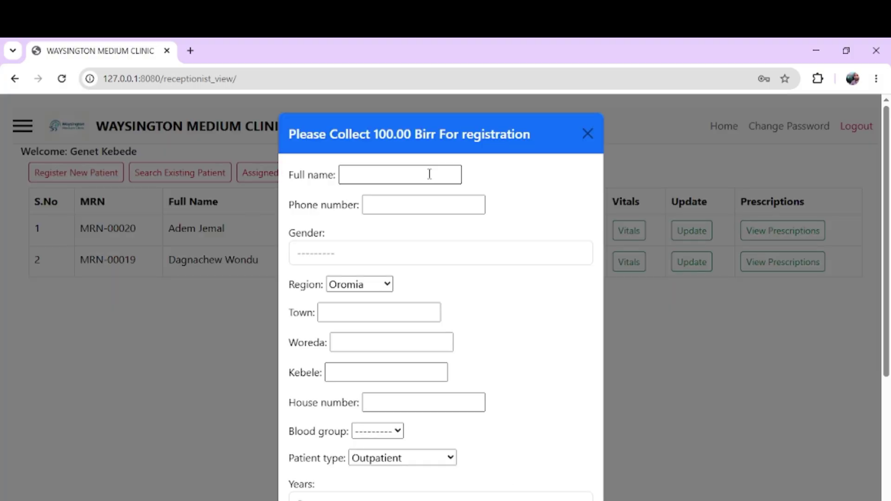
{"action": "left_click", "coordinate": [226, 241]}
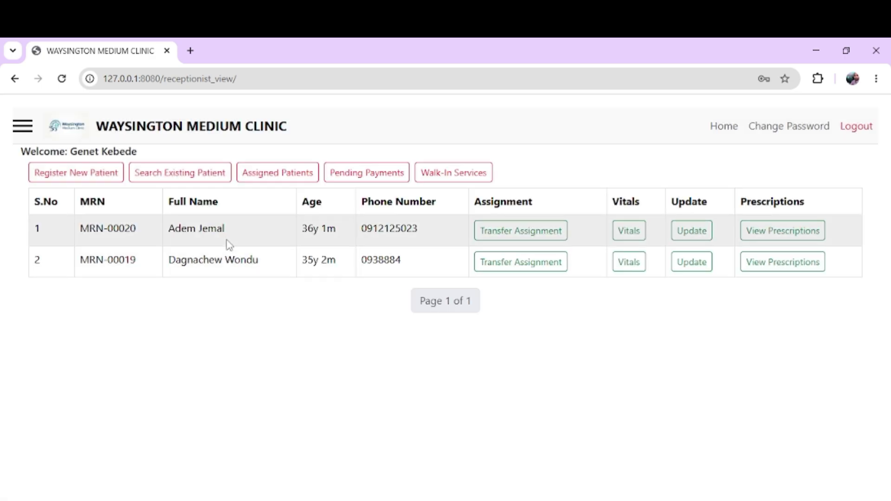
{"action": "left_click", "coordinate": [105, 179]}
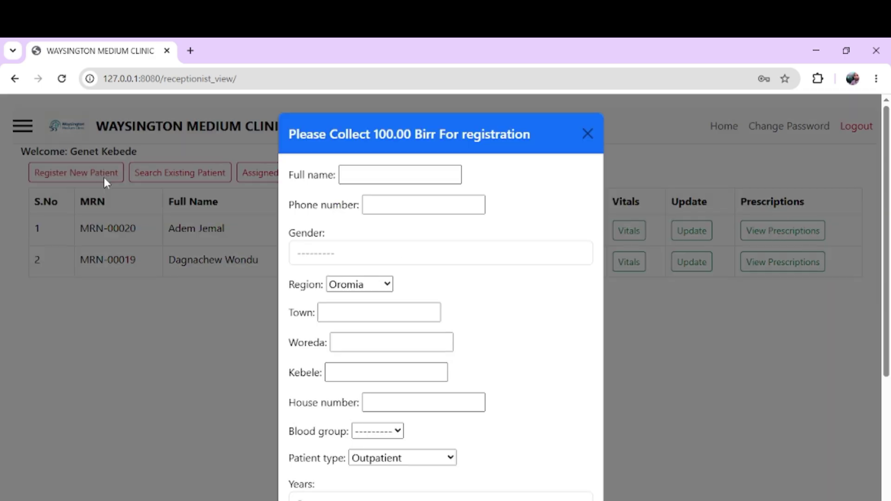
{"action": "left_click", "coordinate": [418, 174]}
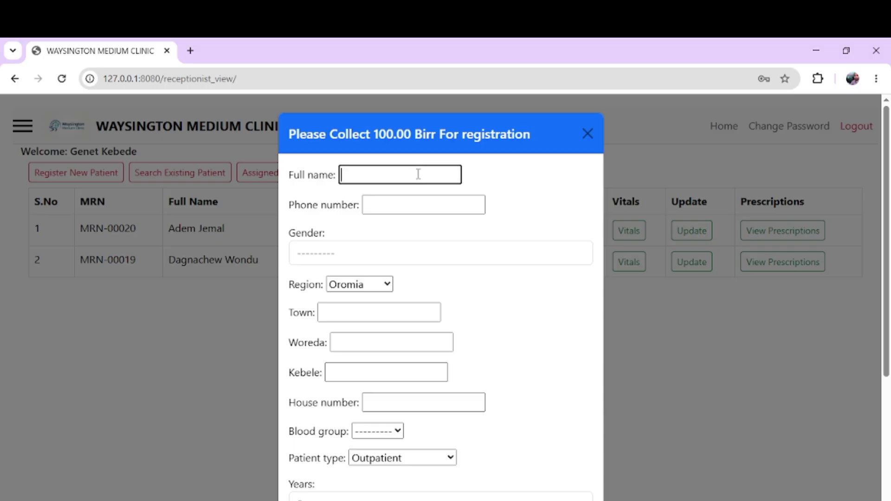
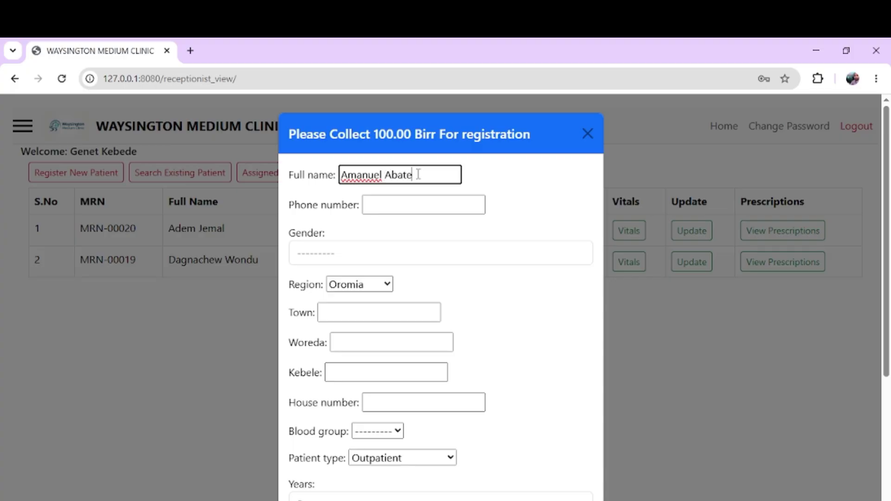
{"action": "key", "text": "Tab"}
{"action": "type", "text": "656565"}
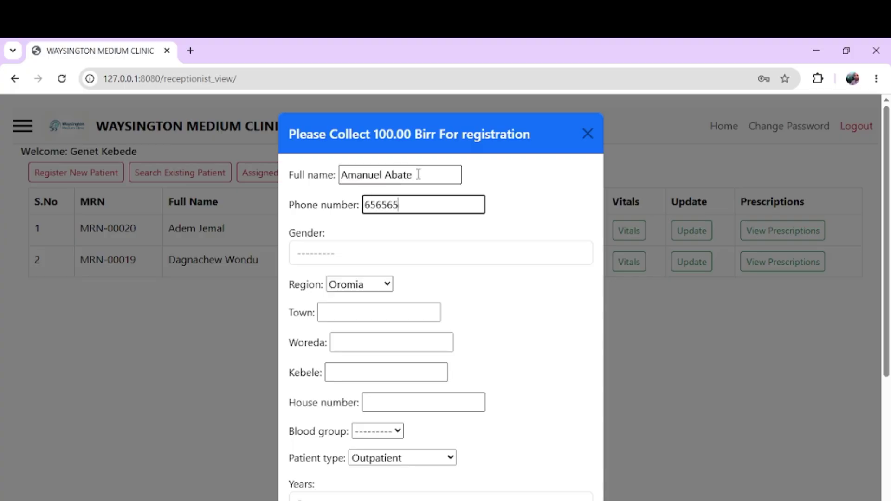
{"action": "key", "text": "Tab"}
{"action": "key", "text": "m"}
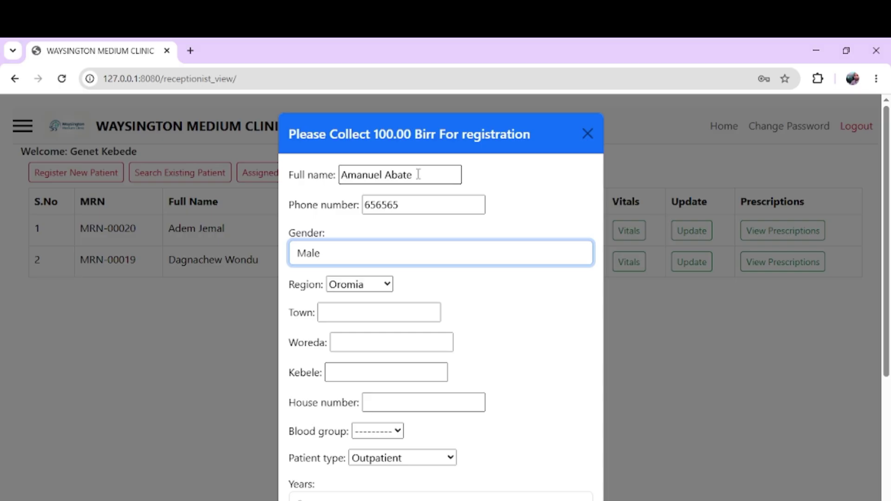
{"action": "key", "text": "Tab"}
Step: Fill in the patient's address fields: town, woreda, kebele and house number
{"action": "key", "text": "Tab"}
{"action": "type", "text": "jhgh"}
{"action": "key", "text": "Tab"}
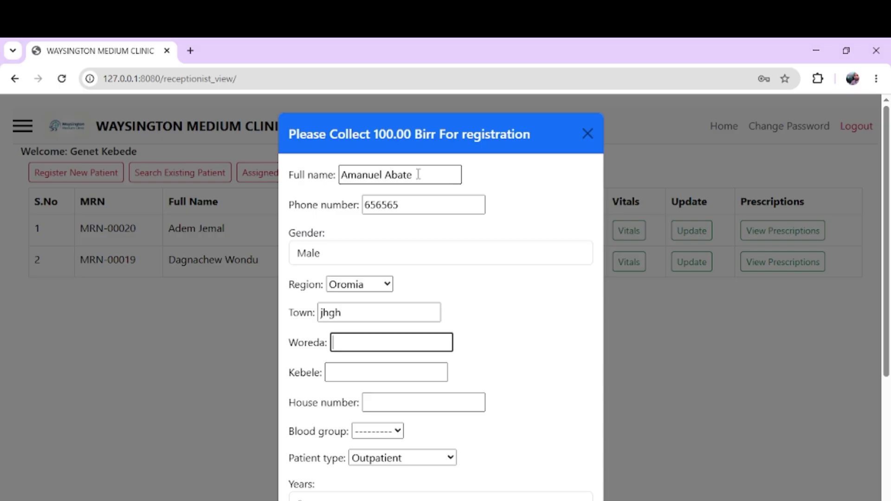
{"action": "type", "text": "gd"}
{"action": "key", "text": "Tab"}
{"action": "type", "text": "dh"}
{"action": "key", "text": "Tab"}
{"action": "type", "text": "d"}
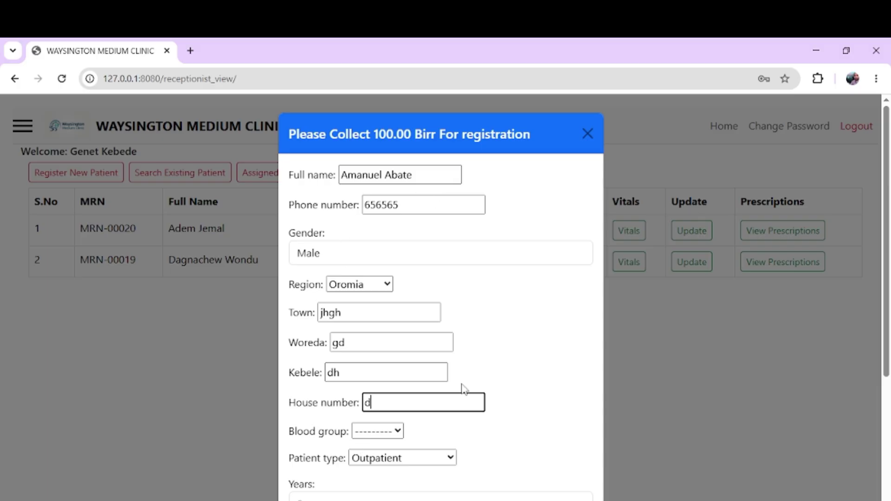
Step: Set the patient's age to 31 years and 3 months
{"action": "scroll", "coordinate": [462, 389], "scroll_direction": "down", "scroll_amount": 4}
{"action": "double_click", "coordinate": [380, 315]}
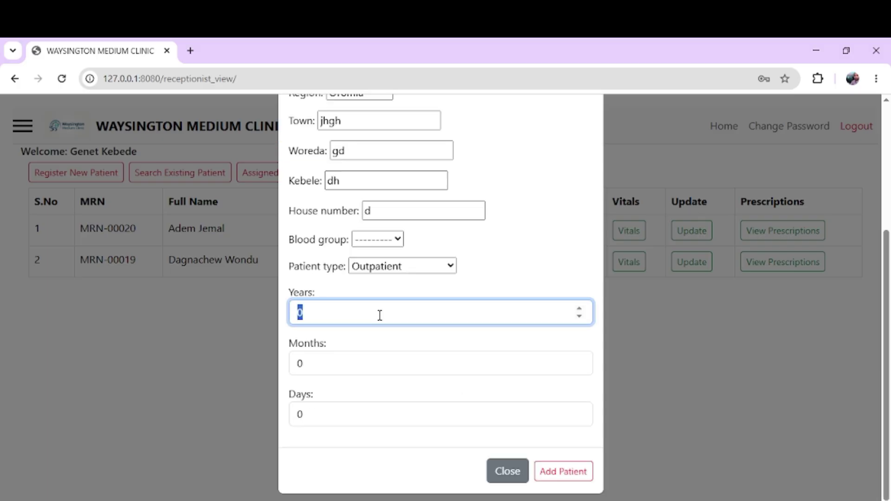
{"action": "type", "text": "31"}
{"action": "double_click", "coordinate": [339, 357]}
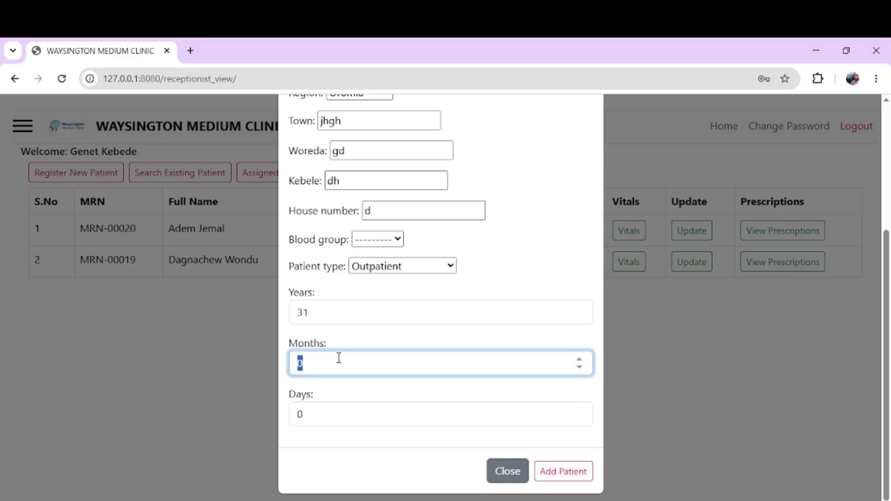
{"action": "type", "text": "3"}
Step: Add the patient and check the new row's record number, name, age 31y 3m, phone and assignment
{"action": "left_click", "coordinate": [546, 477]}
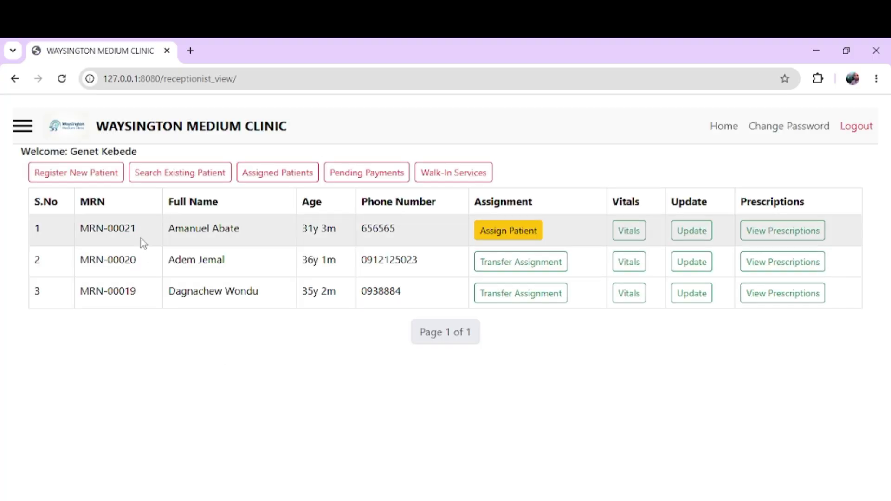
{"action": "triple_click", "coordinate": [111, 226]}
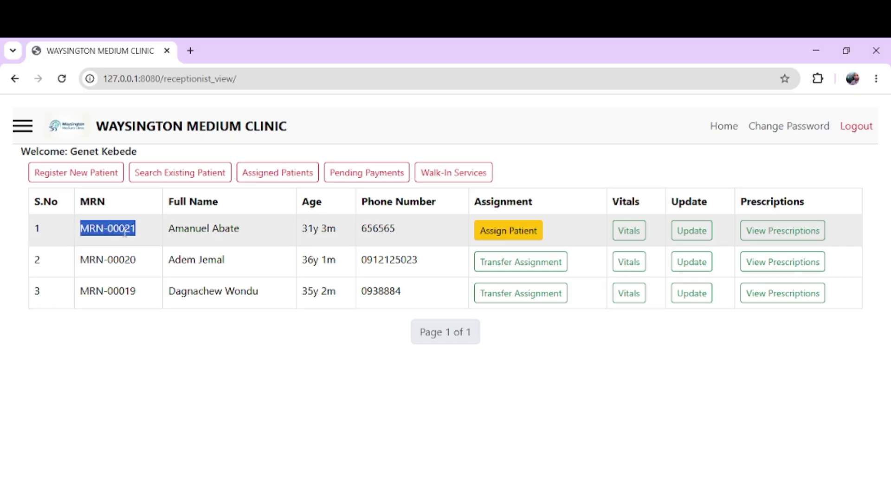
{"action": "left_click", "coordinate": [131, 244]}
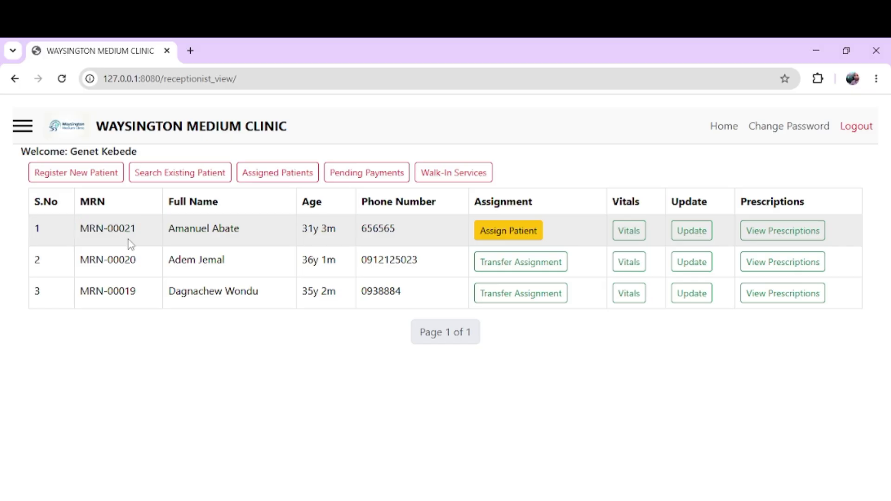
{"action": "double_click", "coordinate": [208, 234]}
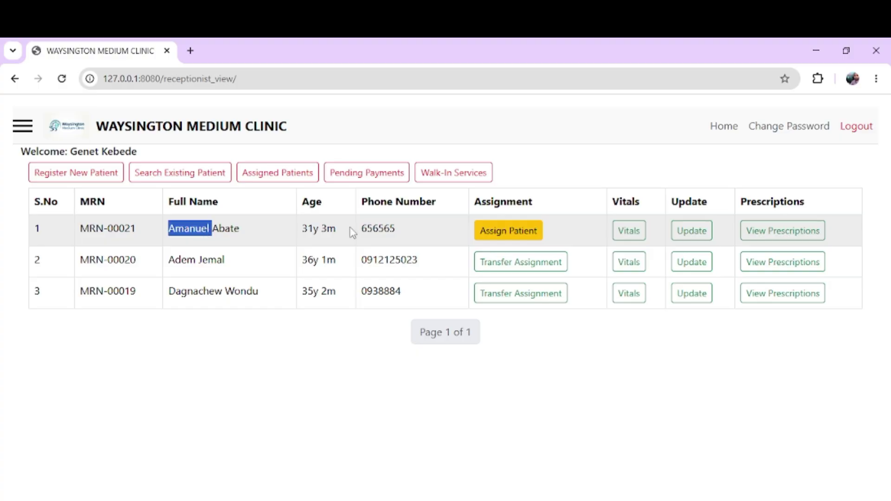
{"action": "double_click", "coordinate": [314, 230]}
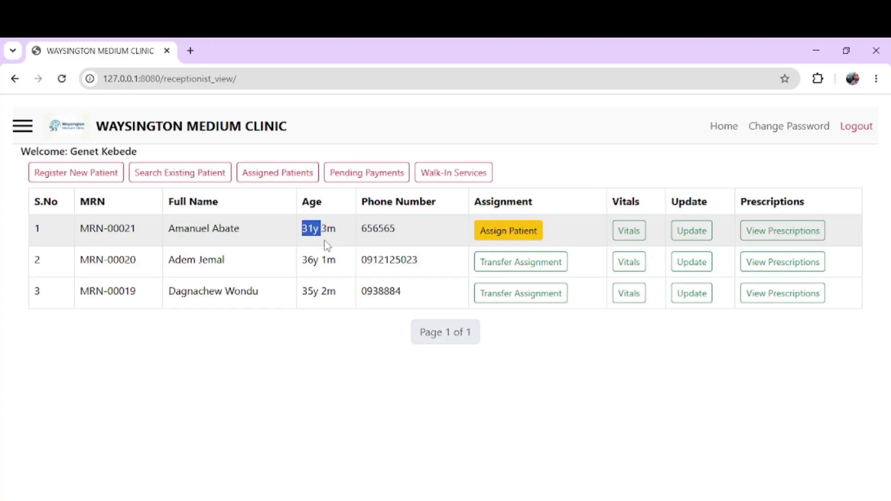
{"action": "double_click", "coordinate": [326, 231]}
{"action": "double_click", "coordinate": [370, 232]}
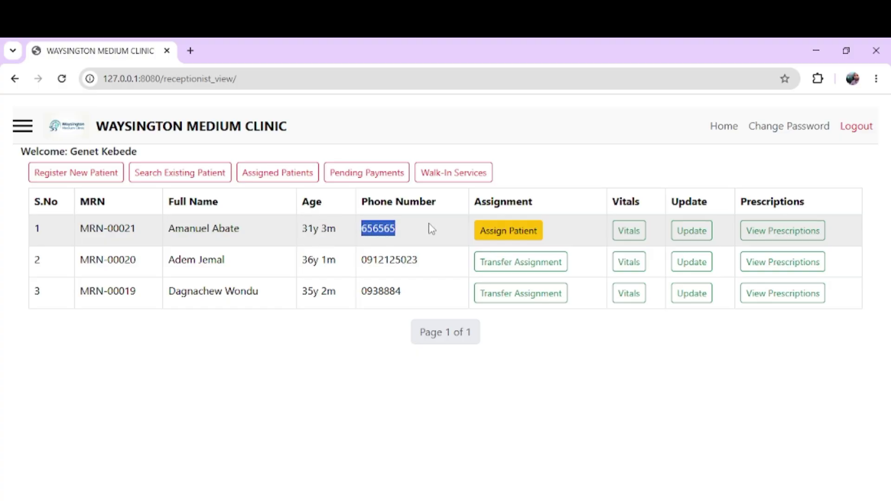
{"action": "double_click", "coordinate": [498, 201]}
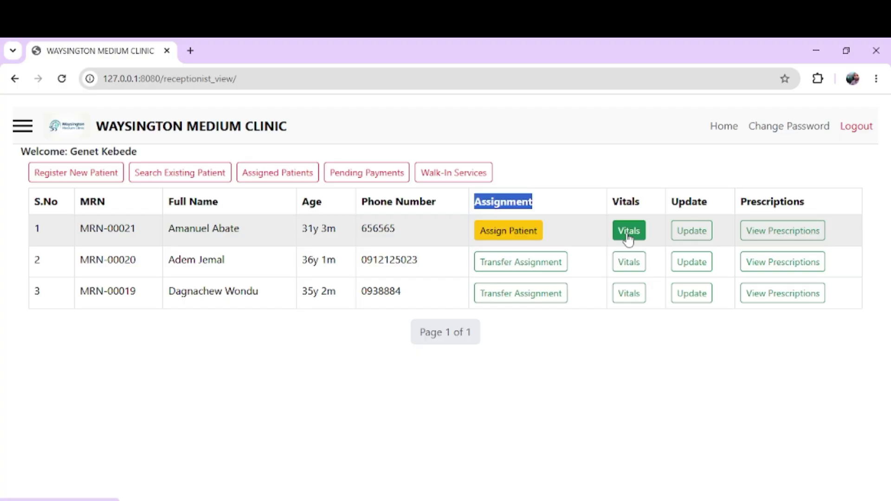
Step: Open the new patient's edit details, then return to the patient list unchanged
{"action": "left_click", "coordinate": [687, 235]}
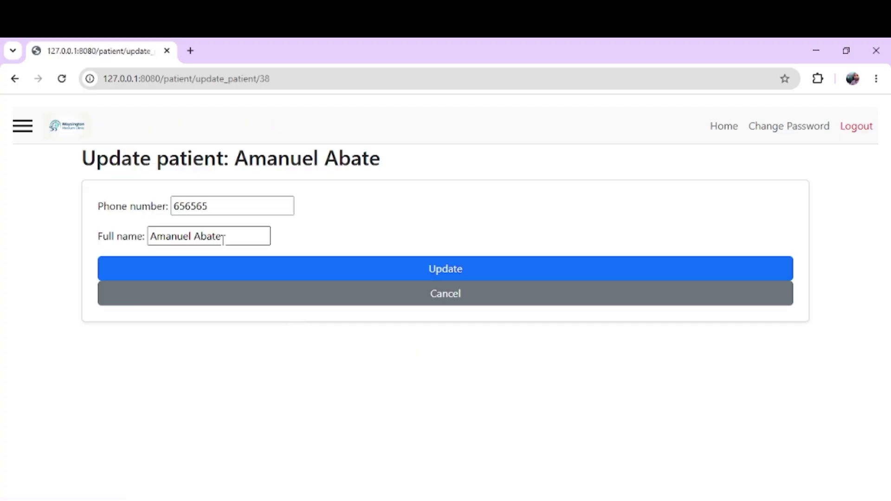
{"action": "left_click", "coordinate": [14, 80]}
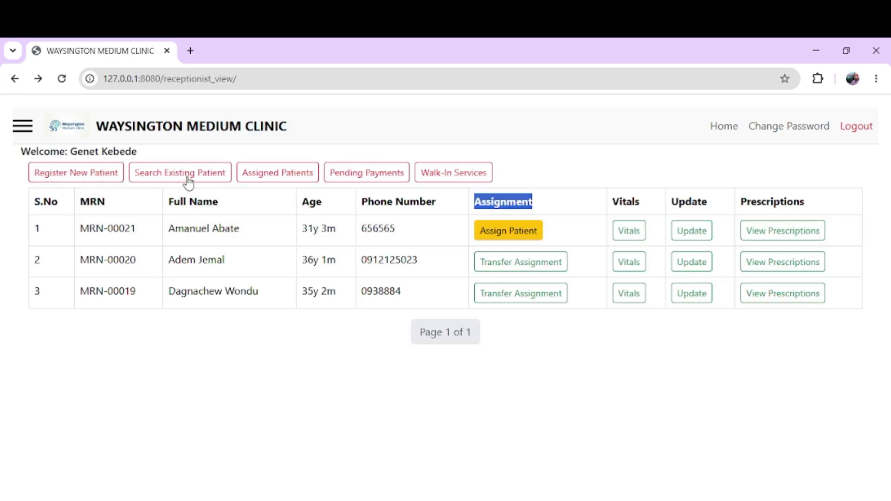
{"action": "left_click", "coordinate": [430, 240]}
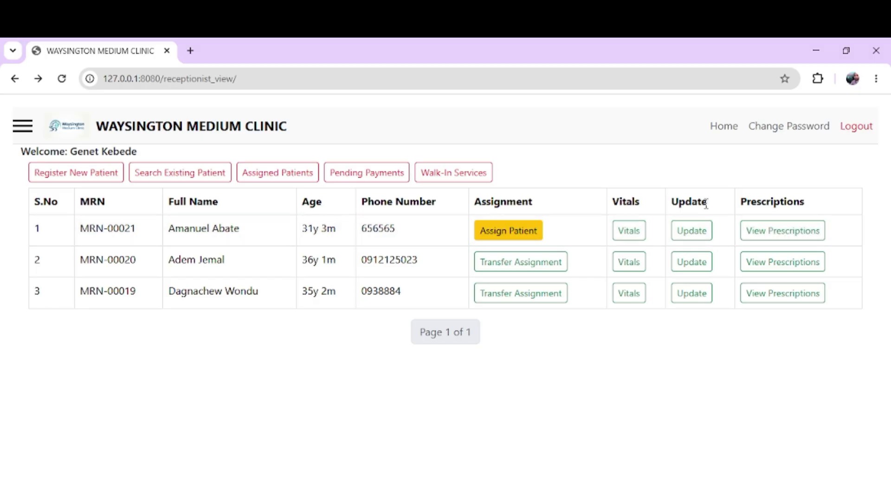
{"action": "double_click", "coordinate": [687, 203]}
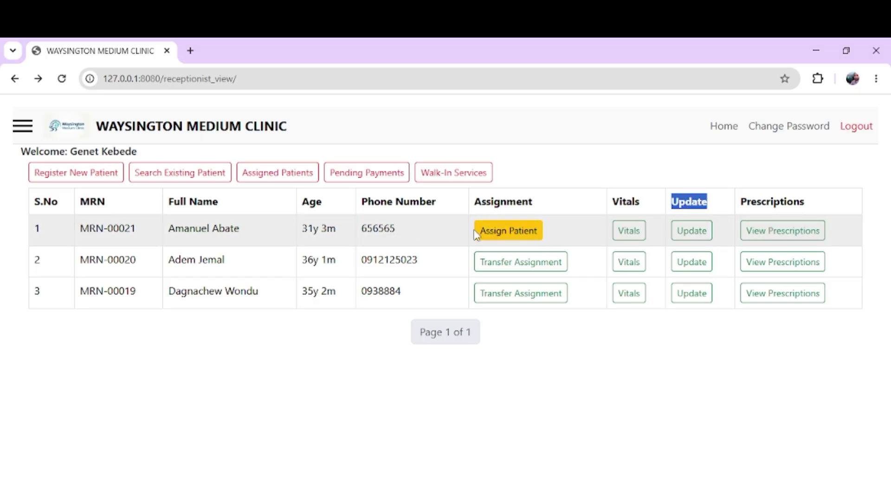
Step: Assign the new patient to a doctor chosen from the doctors list
{"action": "left_click", "coordinate": [492, 235]}
{"action": "left_click", "coordinate": [340, 173]}
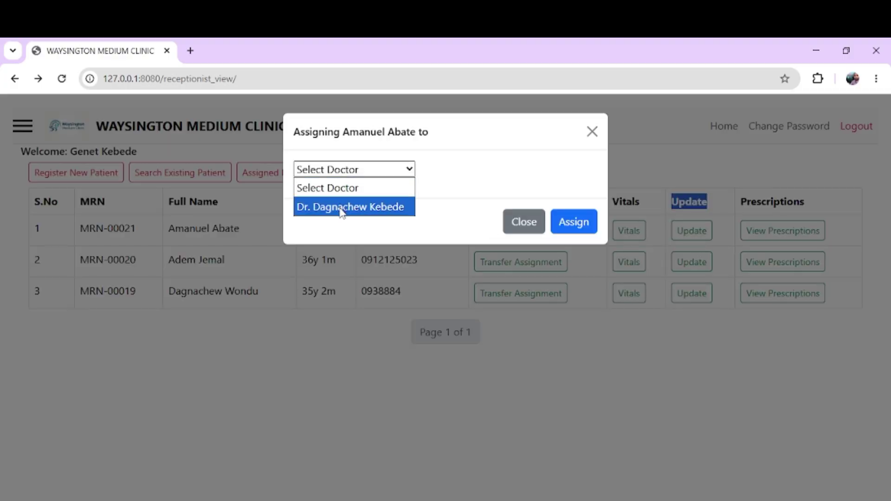
{"action": "left_click", "coordinate": [342, 211]}
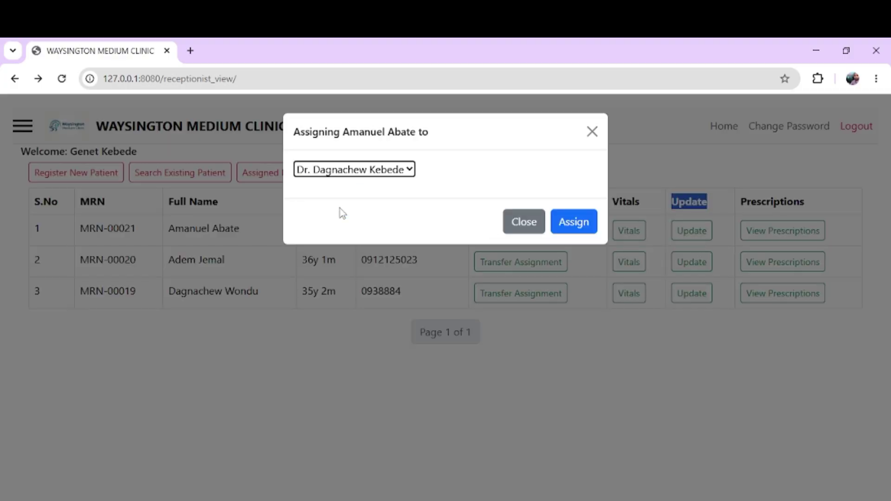
{"action": "left_click", "coordinate": [574, 227]}
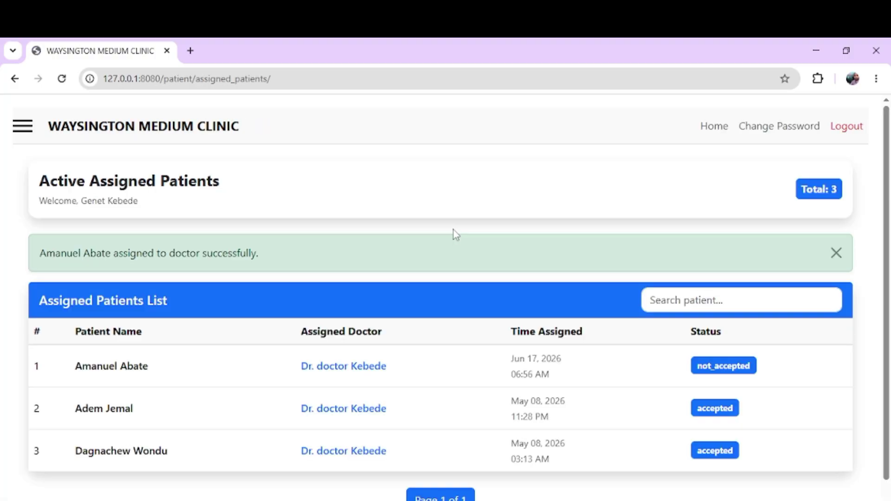
Step: Check the new patient–doctor row in Active Assigned Patients, then return via the clinic title
{"action": "scroll", "coordinate": [388, 194], "scroll_direction": "down", "scroll_amount": 1}
{"action": "scroll", "coordinate": [388, 194], "scroll_direction": "up", "scroll_amount": 1}
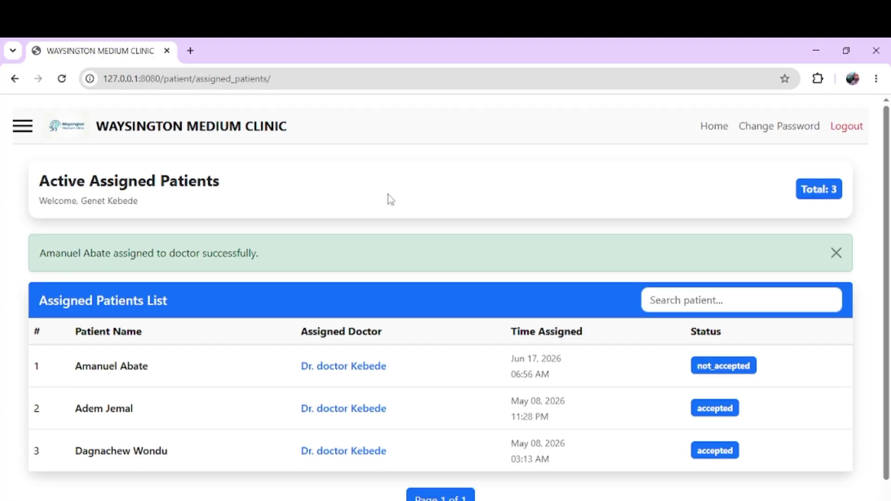
{"action": "left_click_drag", "start_coordinate": [126, 370], "coordinate": [387, 369]}
{"action": "left_click", "coordinate": [387, 369]}
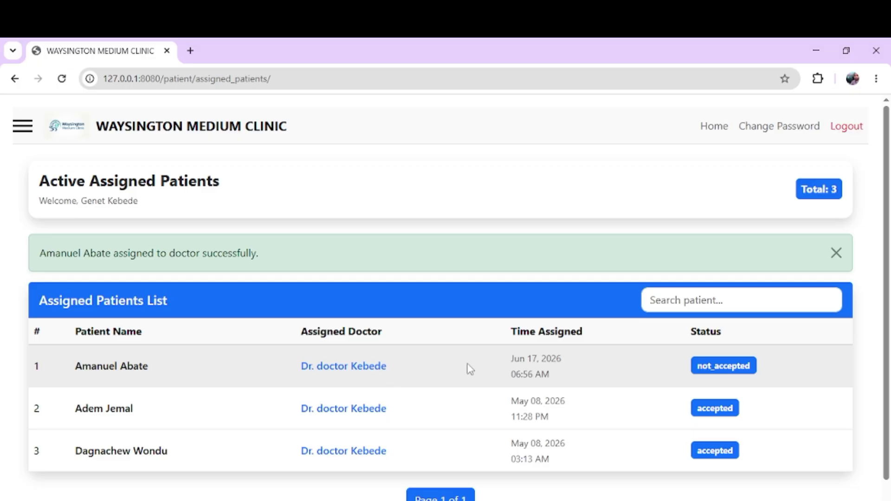
{"action": "scroll", "coordinate": [470, 368], "scroll_direction": "down", "scroll_amount": 1}
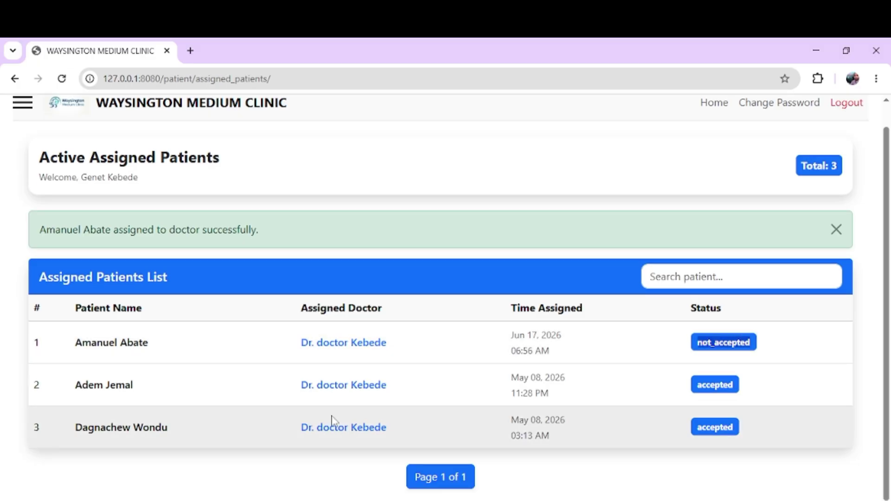
{"action": "scroll", "coordinate": [332, 422], "scroll_direction": "up", "scroll_amount": 1}
{"action": "left_click", "coordinate": [165, 136]}
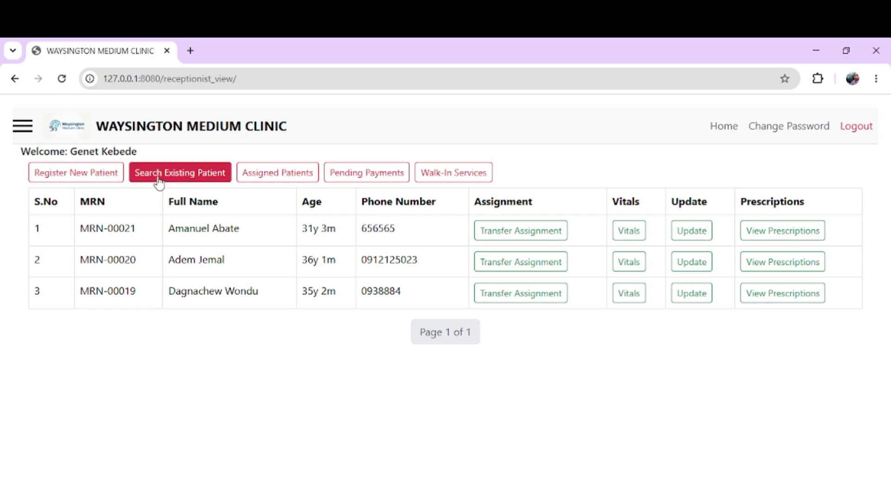
{"action": "left_click", "coordinate": [159, 176]}
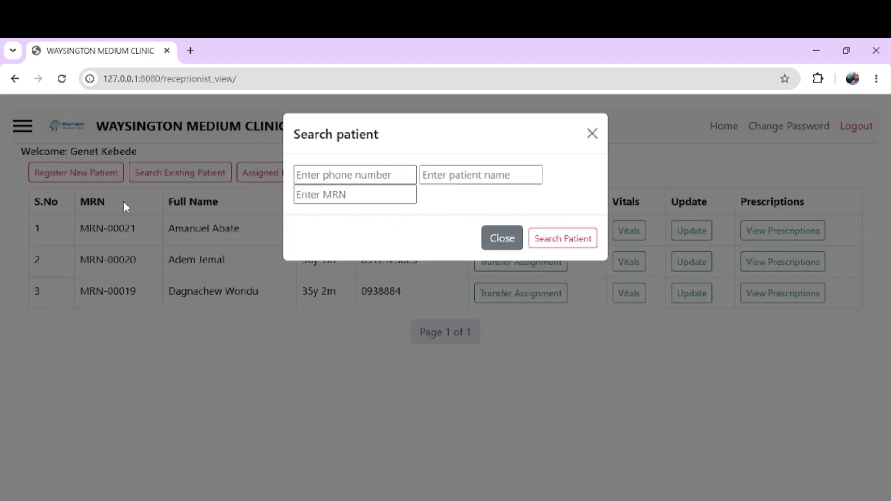
{"action": "left_click", "coordinate": [123, 201]}
{"action": "left_click_drag", "start_coordinate": [121, 203], "coordinate": [85, 181]}
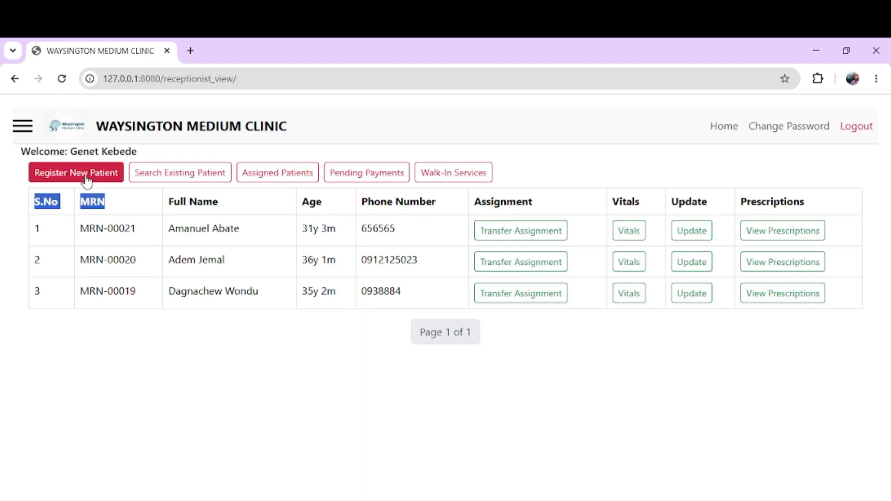
{"action": "left_click", "coordinate": [147, 178]}
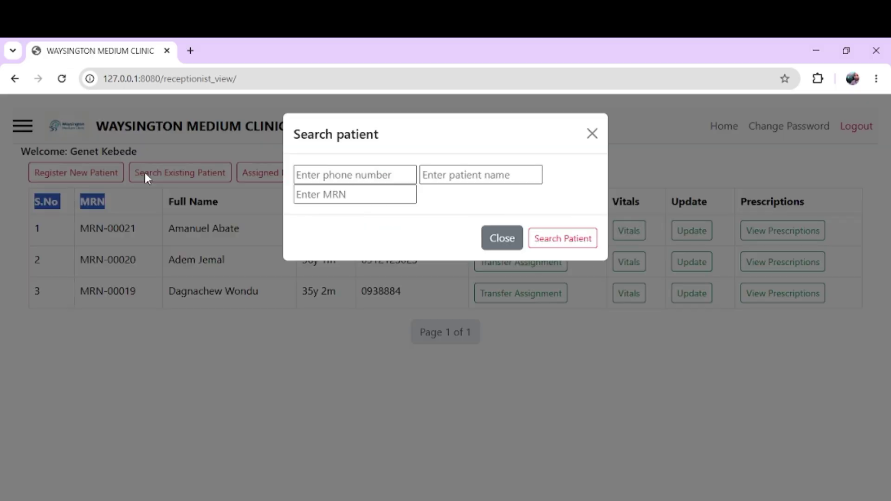
{"action": "left_click", "coordinate": [485, 174]}
{"action": "left_click", "coordinate": [346, 195]}
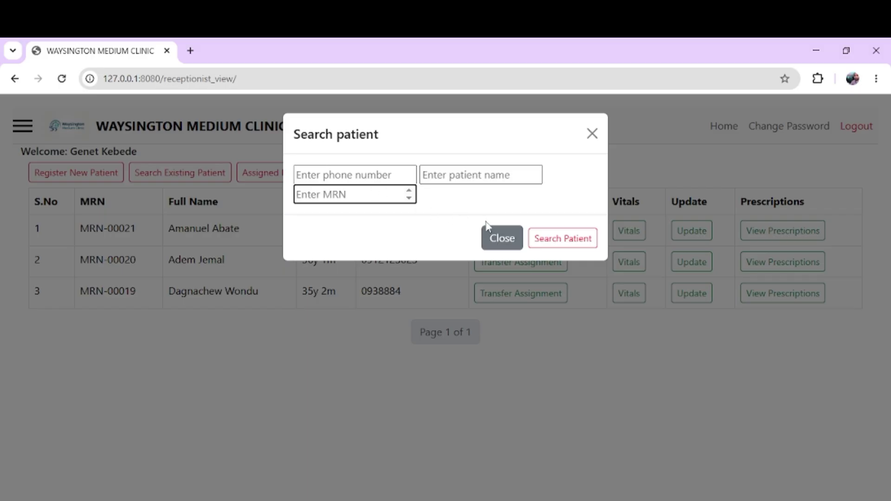
{"action": "left_click", "coordinate": [496, 238]}
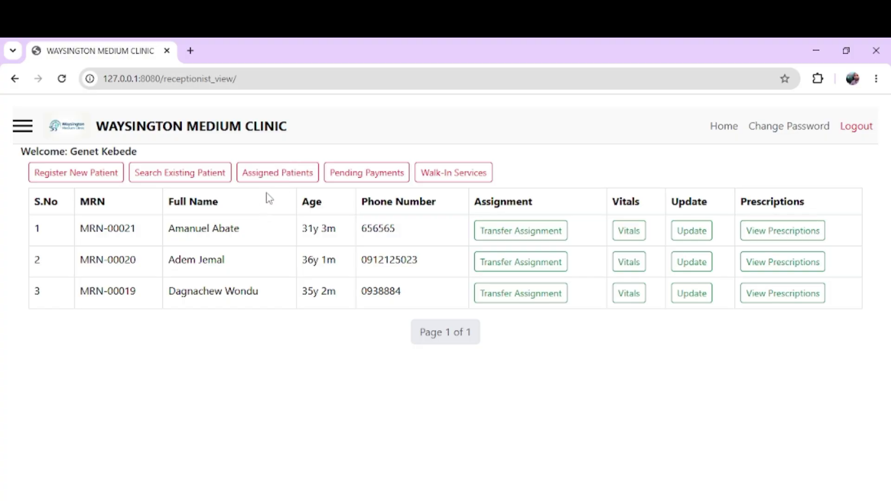
Step: Check the Assigned Patients and Pending Payments lists (none pending), then go to Walk-In Services
{"action": "left_click", "coordinate": [276, 179]}
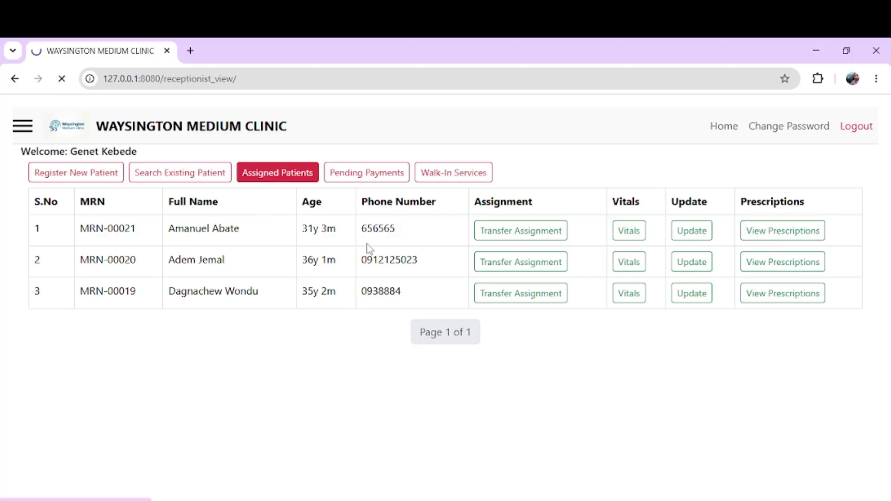
{"action": "left_click", "coordinate": [190, 143]}
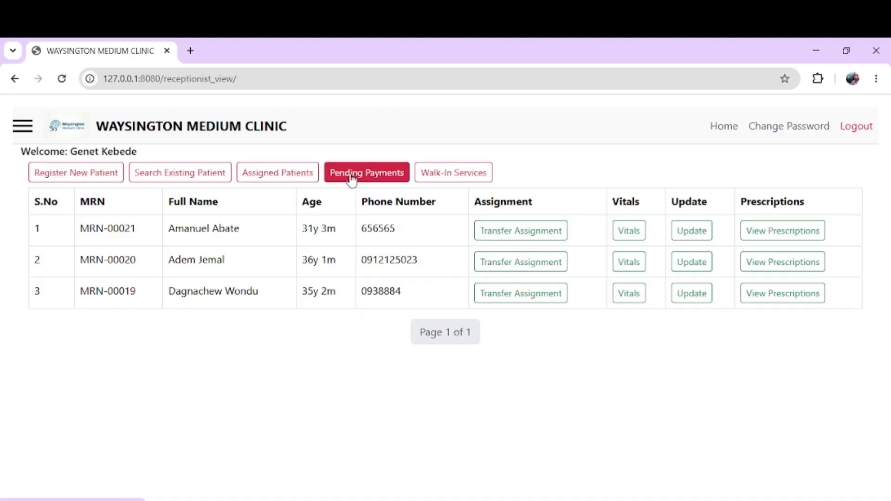
{"action": "left_click", "coordinate": [351, 179]}
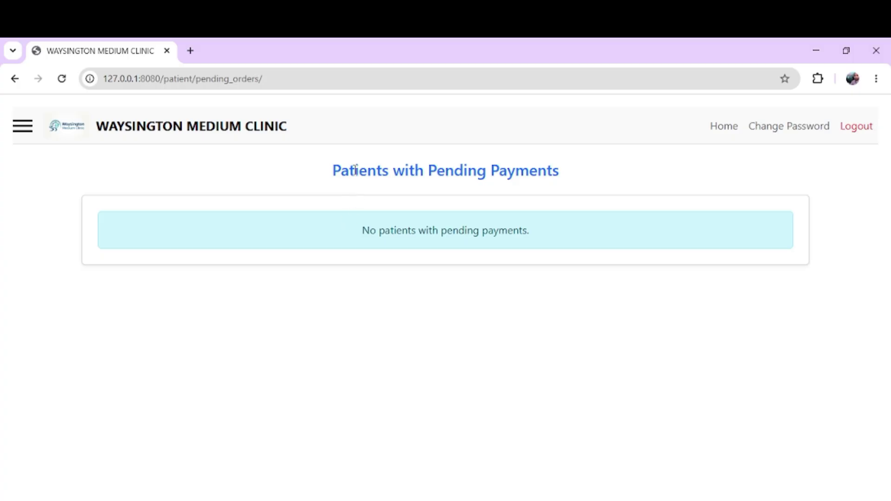
{"action": "left_click", "coordinate": [241, 133]}
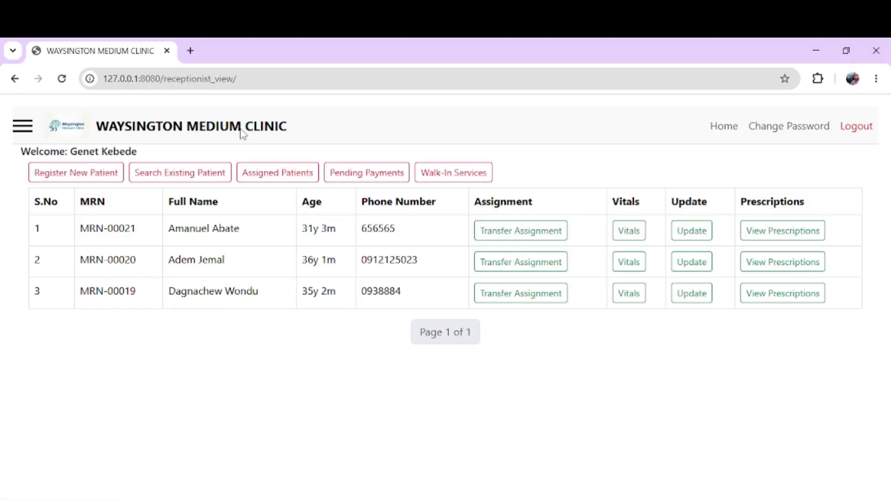
{"action": "left_click", "coordinate": [288, 181]}
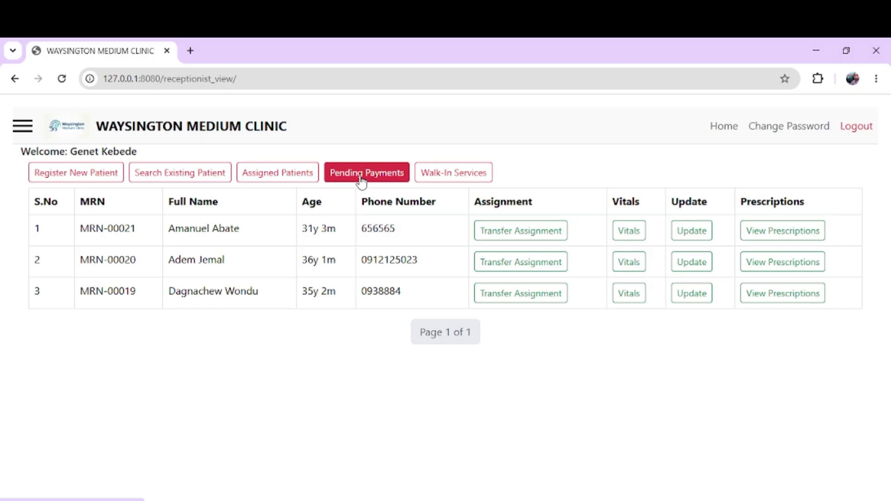
{"action": "left_click", "coordinate": [424, 180]}
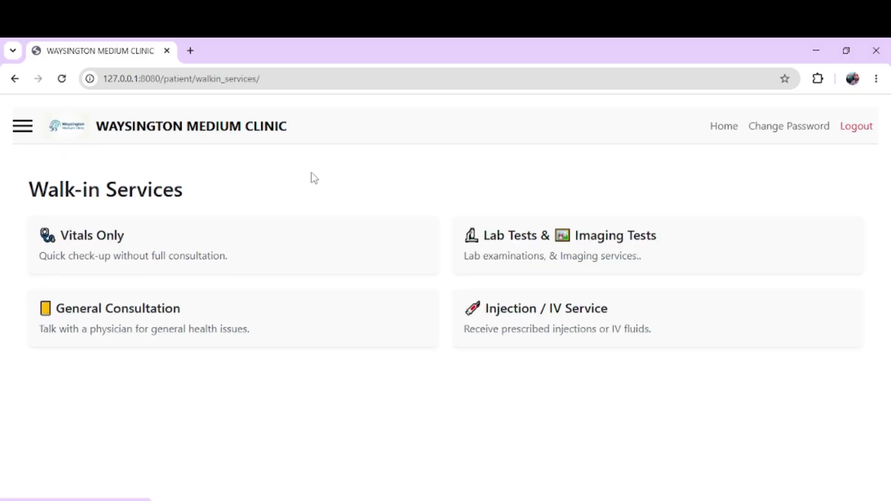
Step: Start a Vitals Only walk-in visit priced 100.00 and enter the walk-in patient's full name
{"action": "triple_click", "coordinate": [158, 187]}
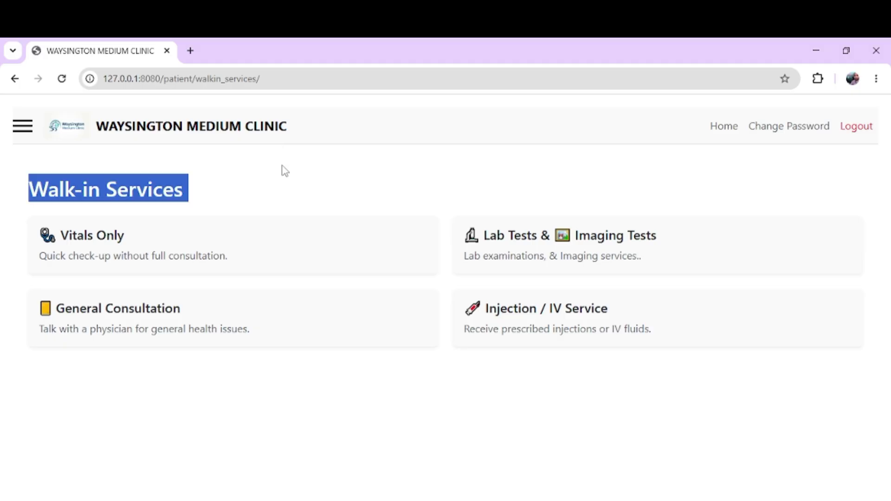
{"action": "triple_click", "coordinate": [158, 188]}
{"action": "left_click", "coordinate": [212, 259]}
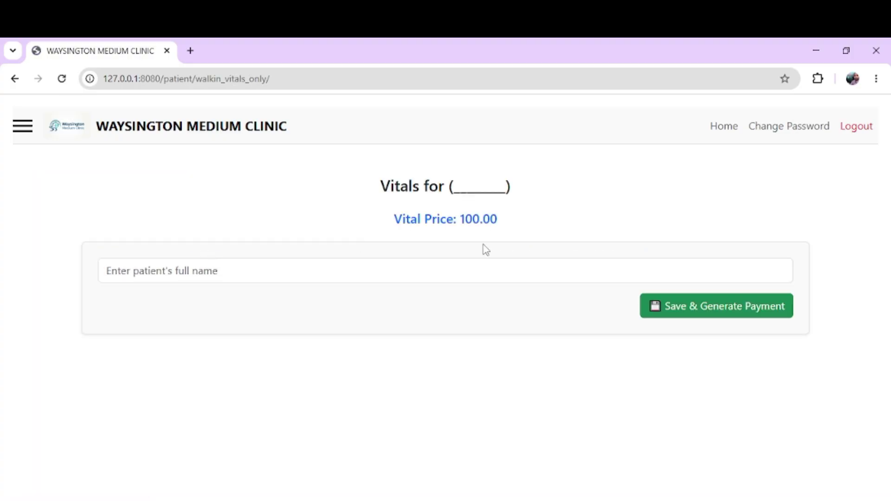
{"action": "double_click", "coordinate": [481, 219]}
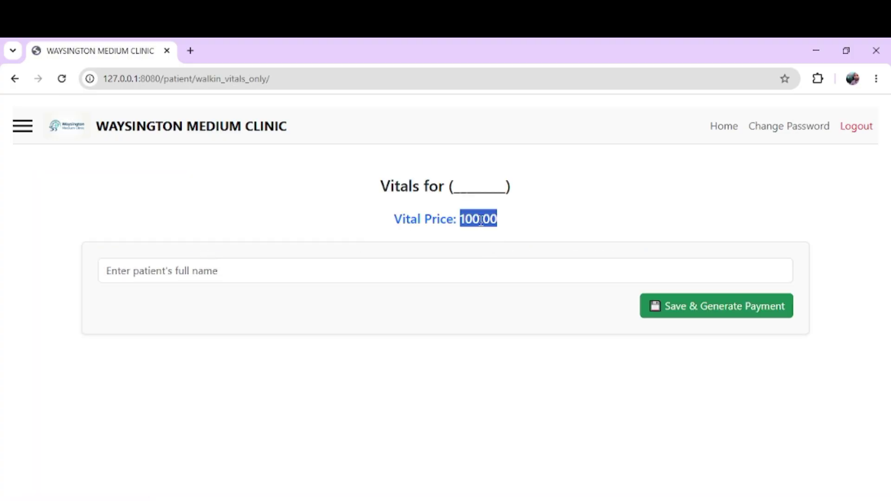
{"action": "left_click", "coordinate": [387, 281]}
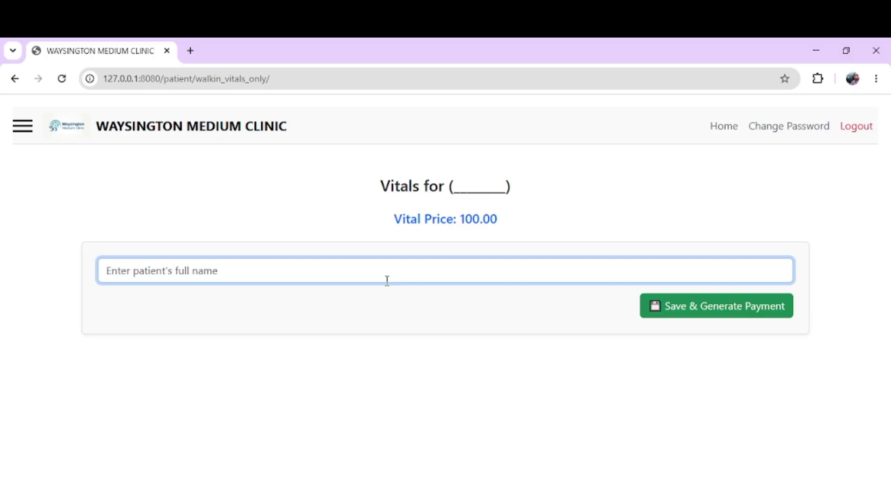
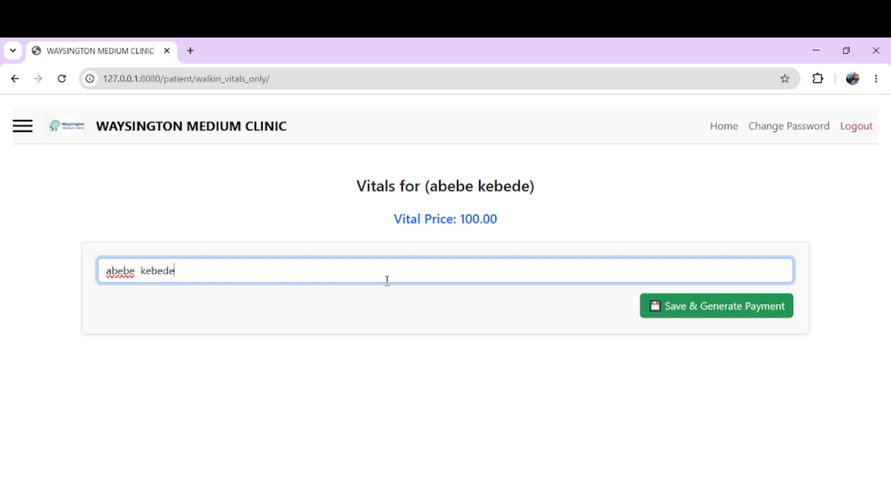
{"action": "triple_click", "coordinate": [458, 213]}
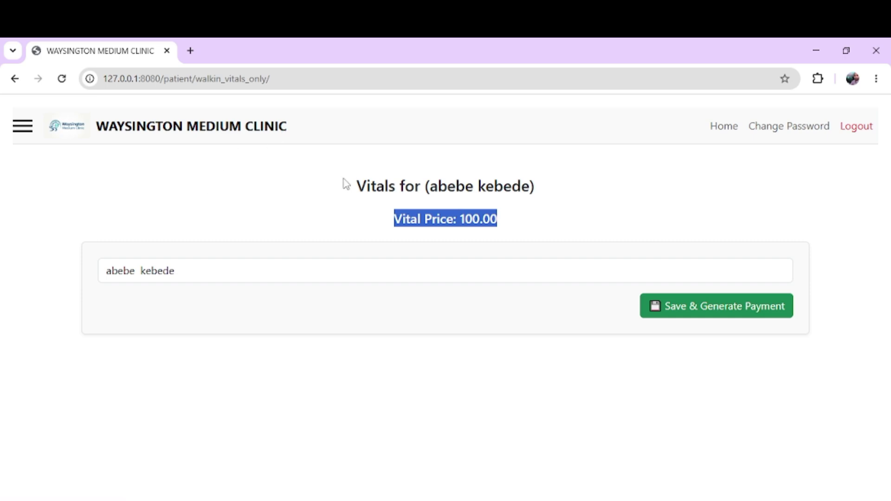
{"action": "left_click", "coordinate": [369, 177]}
{"action": "left_click", "coordinate": [20, 129]}
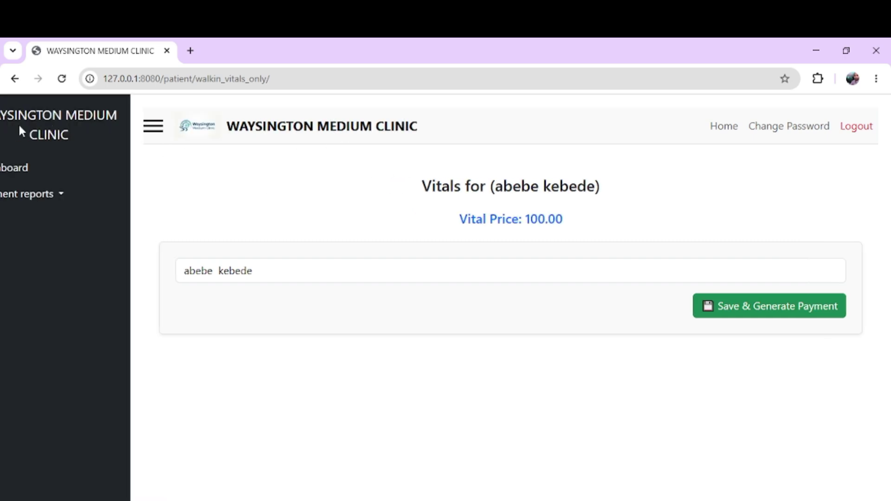
{"action": "left_click", "coordinate": [38, 193]}
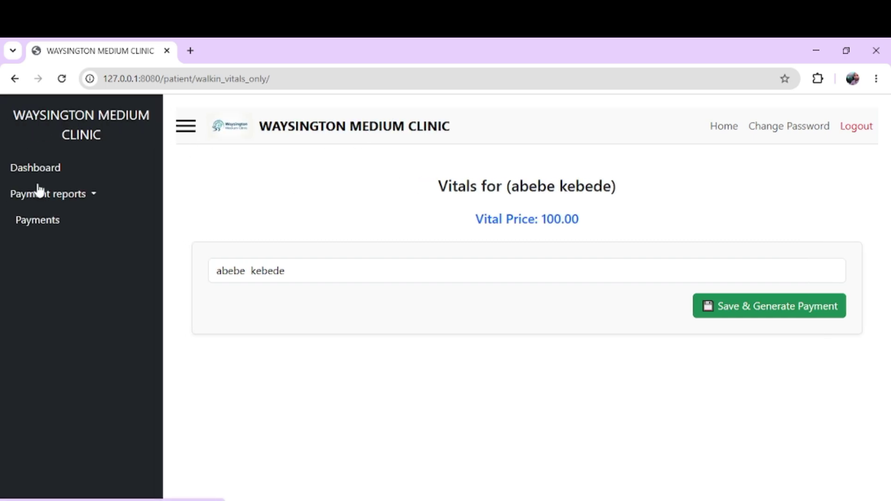
{"action": "left_click", "coordinate": [45, 230]}
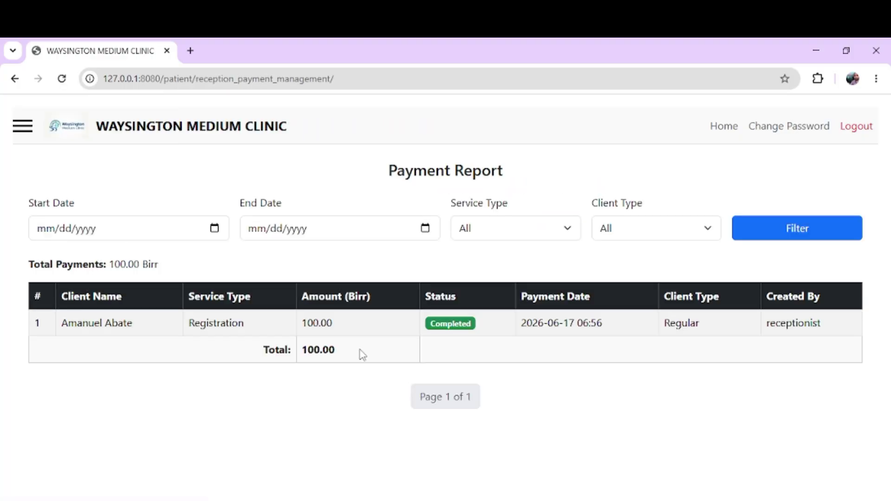
{"action": "left_click_drag", "start_coordinate": [88, 344], "coordinate": [301, 338]}
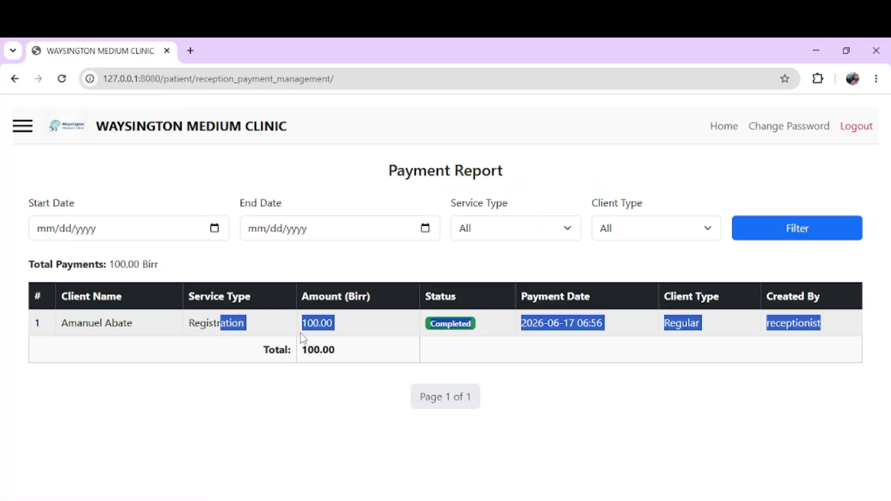
{"action": "left_click", "coordinate": [487, 332]}
{"action": "left_click", "coordinate": [7, 79]}
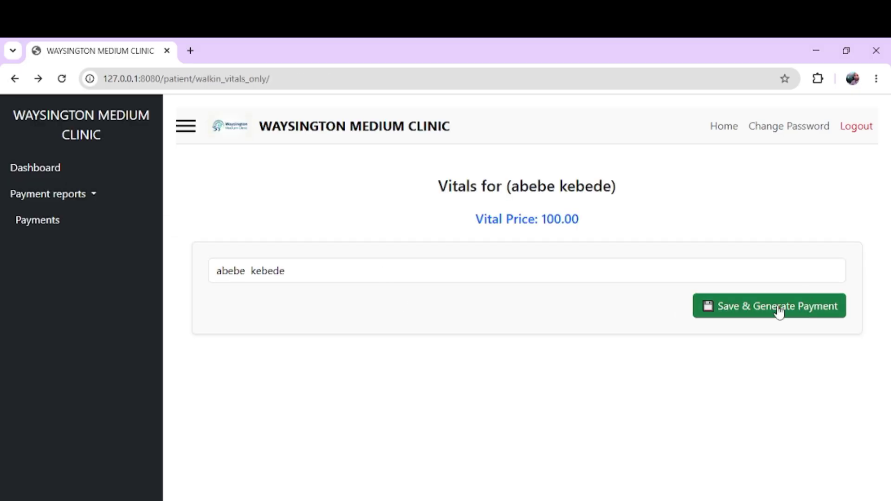
Step: Save the vitals visit and confirm the 100.00 Birr payment, reviewing the Vital Service entry
{"action": "left_click", "coordinate": [766, 320]}
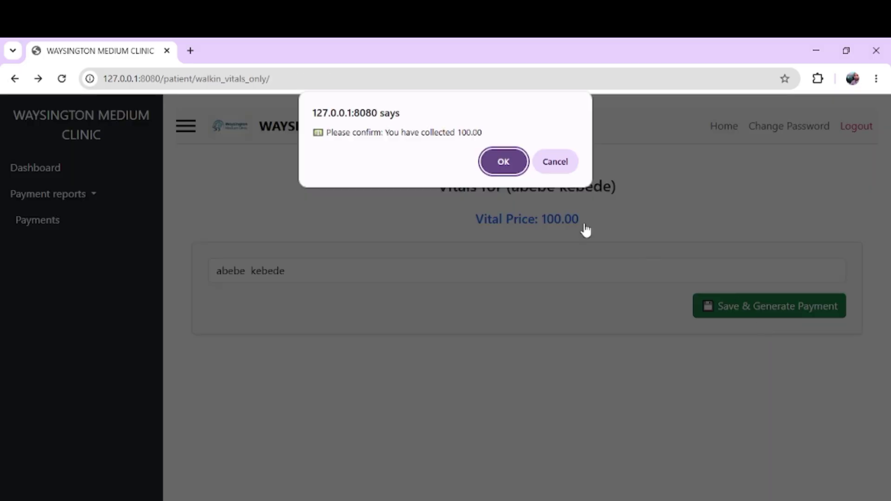
{"action": "left_click", "coordinate": [504, 162]}
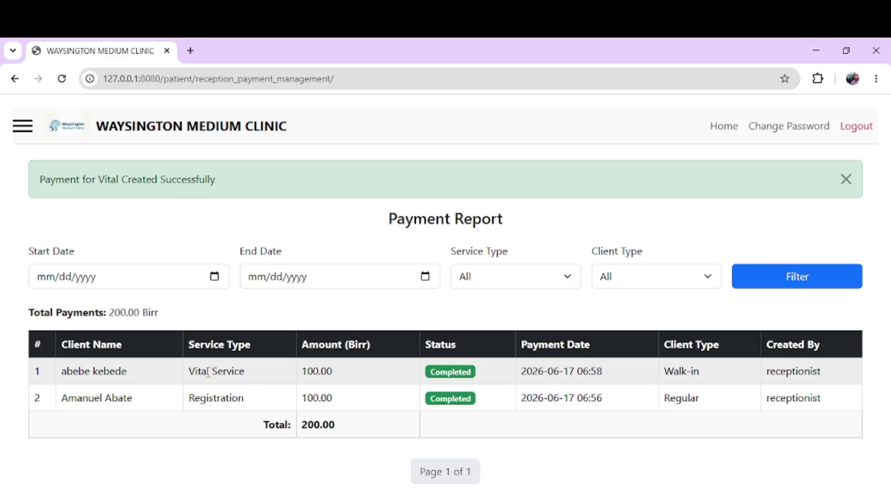
{"action": "left_click_drag", "start_coordinate": [189, 371], "coordinate": [245, 371]}
{"action": "double_click", "coordinate": [207, 397]}
{"action": "left_click", "coordinate": [458, 356]}
Step: Check the Payment Report's Payment Date column, then return to the receptionist patient list
{"action": "double_click", "coordinate": [523, 346]}
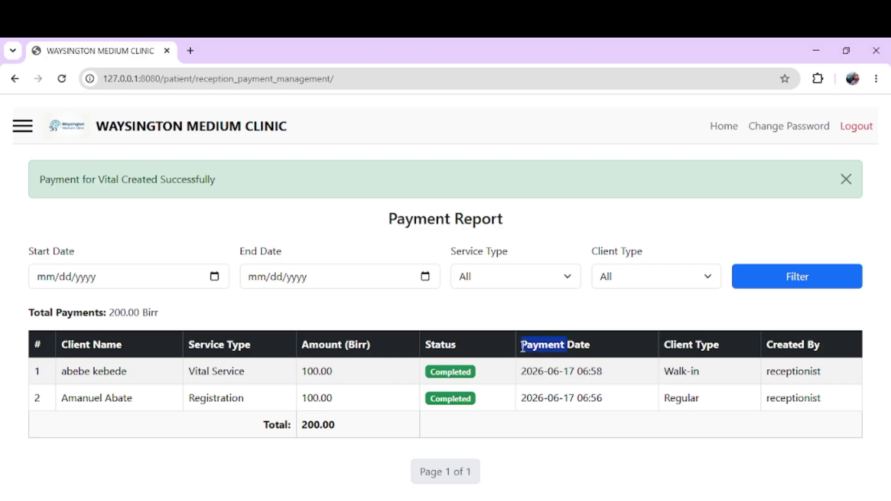
{"action": "left_click", "coordinate": [329, 345]}
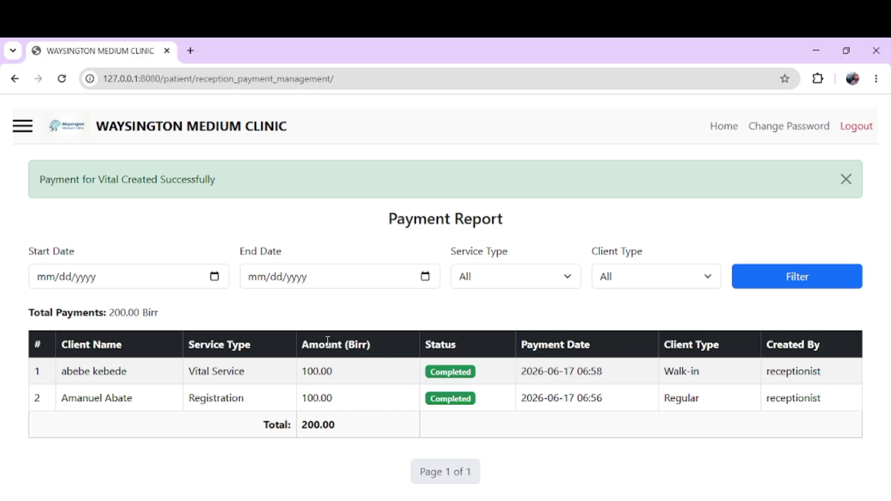
{"action": "left_click", "coordinate": [205, 133]}
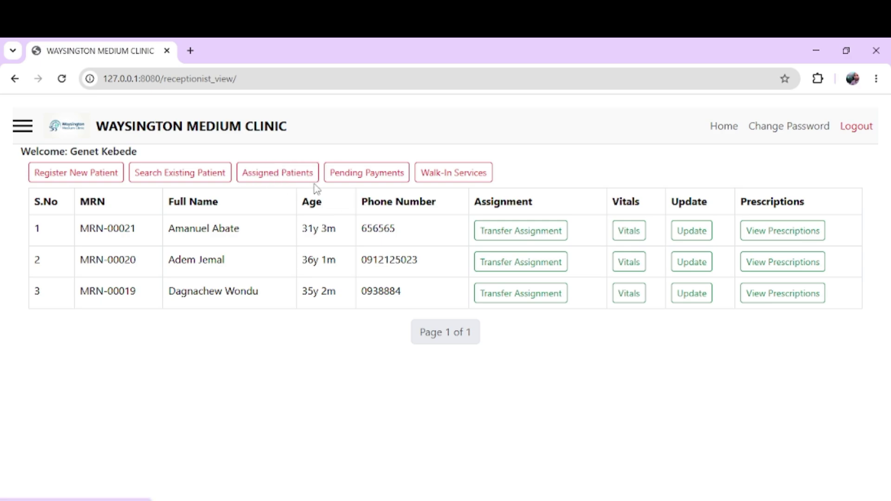
{"action": "left_click", "coordinate": [468, 174]}
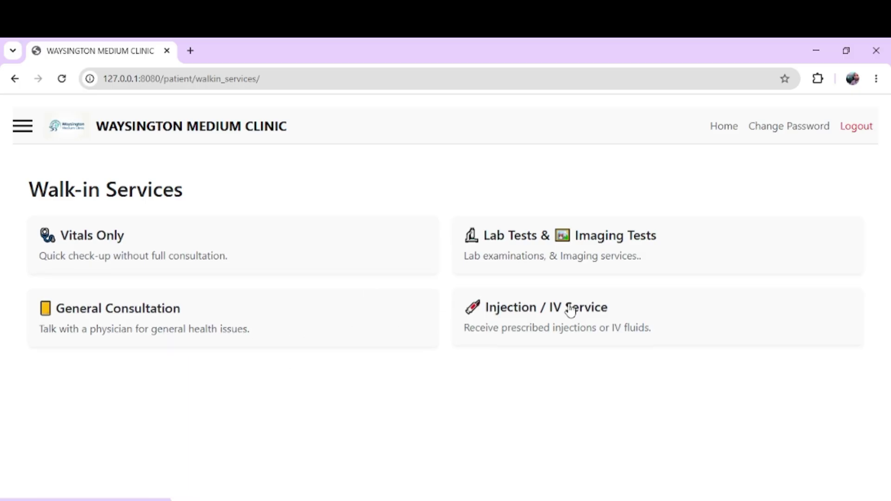
{"action": "left_click", "coordinate": [557, 252]}
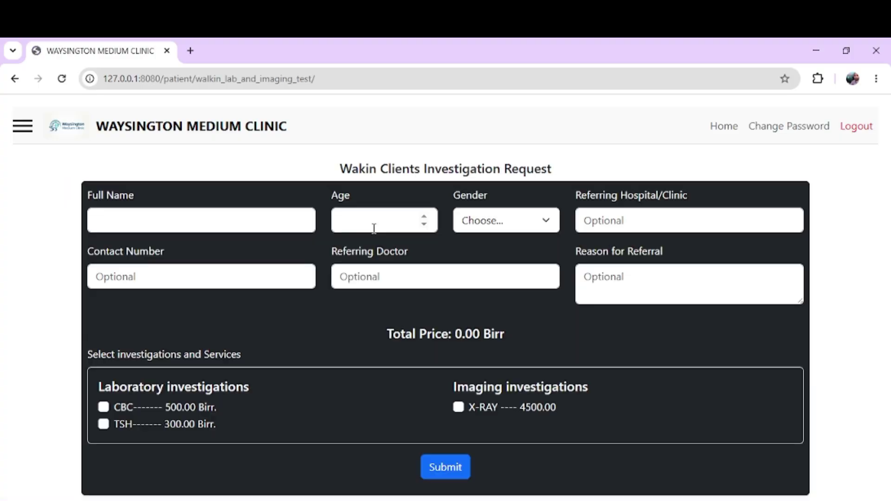
{"action": "left_click", "coordinate": [229, 223]}
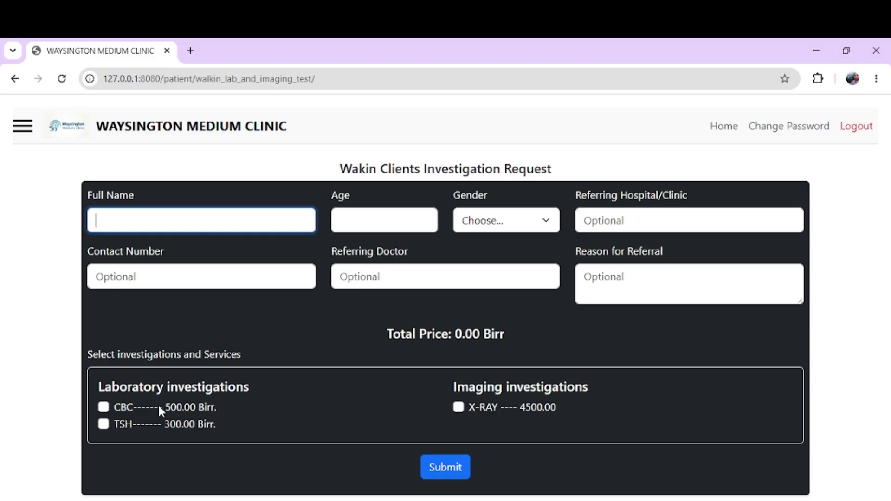
{"action": "triple_click", "coordinate": [159, 392]}
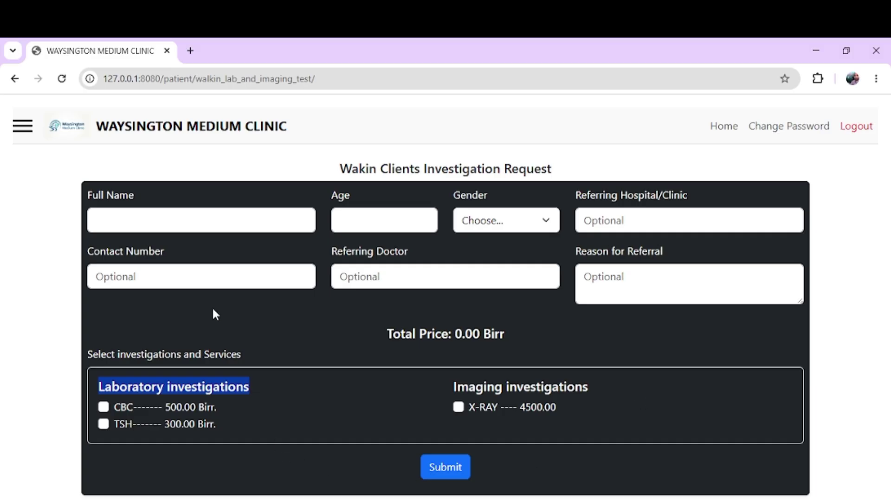
{"action": "left_click_drag", "start_coordinate": [213, 310], "coordinate": [116, 398]}
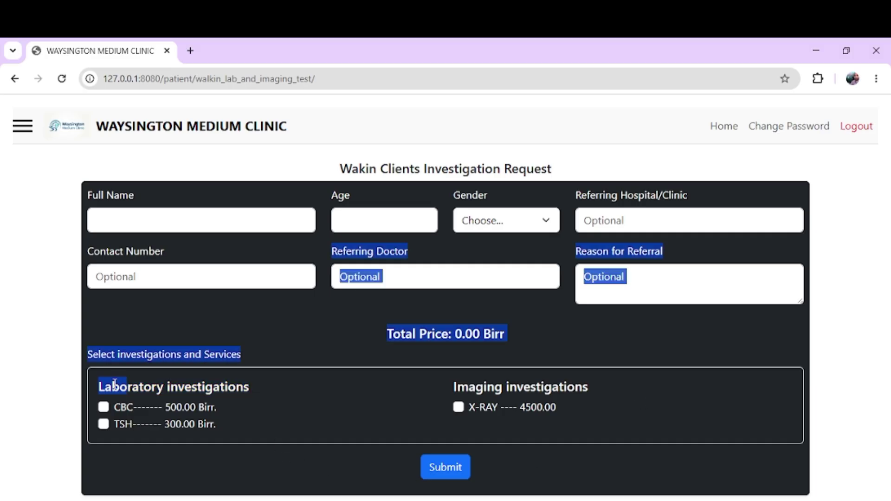
{"action": "left_click", "coordinate": [134, 402]}
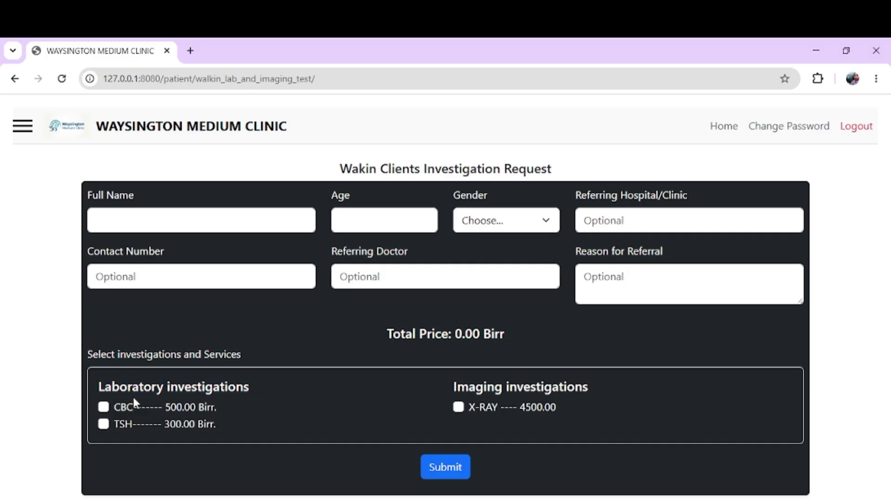
{"action": "left_click", "coordinate": [104, 407]}
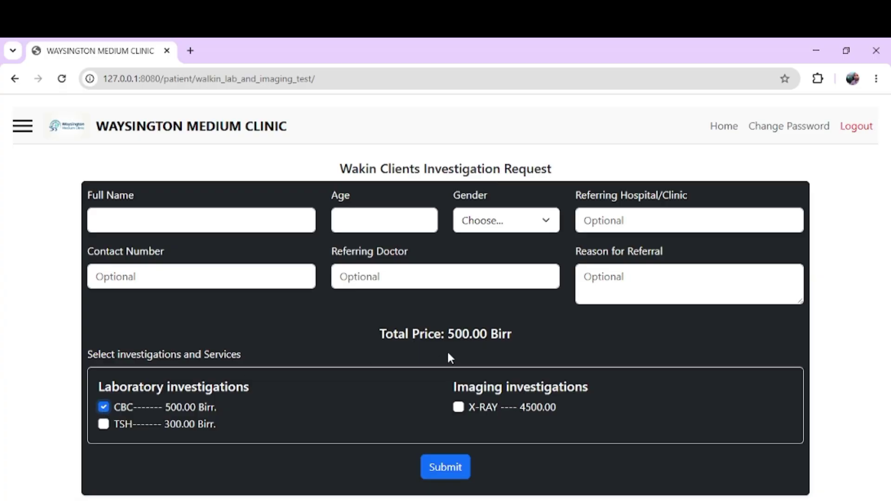
{"action": "triple_click", "coordinate": [457, 341]}
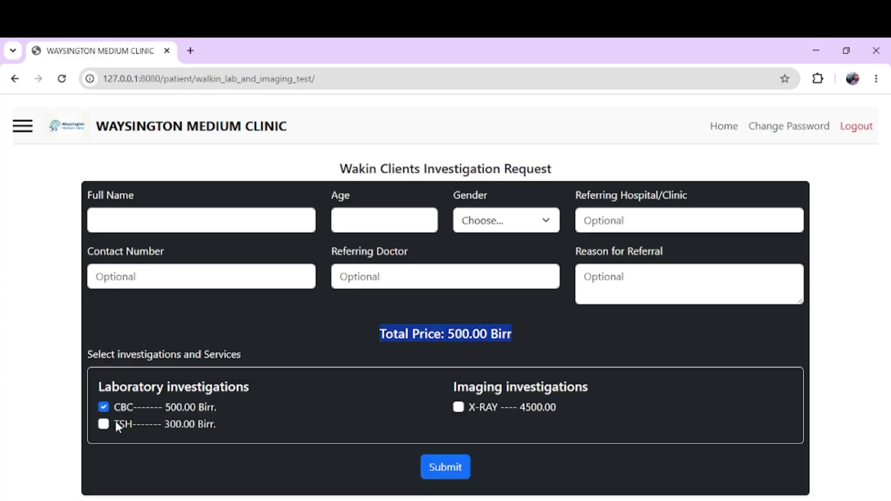
{"action": "left_click", "coordinate": [103, 423]}
{"action": "left_click", "coordinate": [260, 258]}
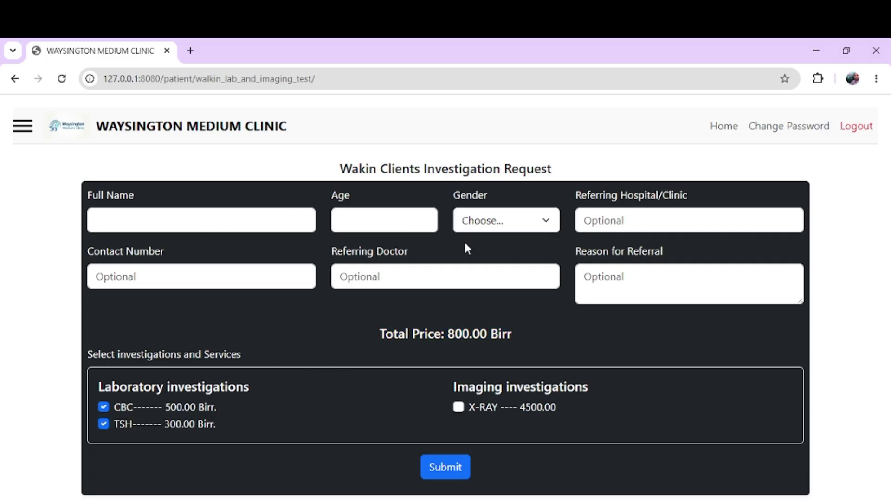
{"action": "left_click", "coordinate": [482, 229]}
{"action": "left_click", "coordinate": [483, 229]}
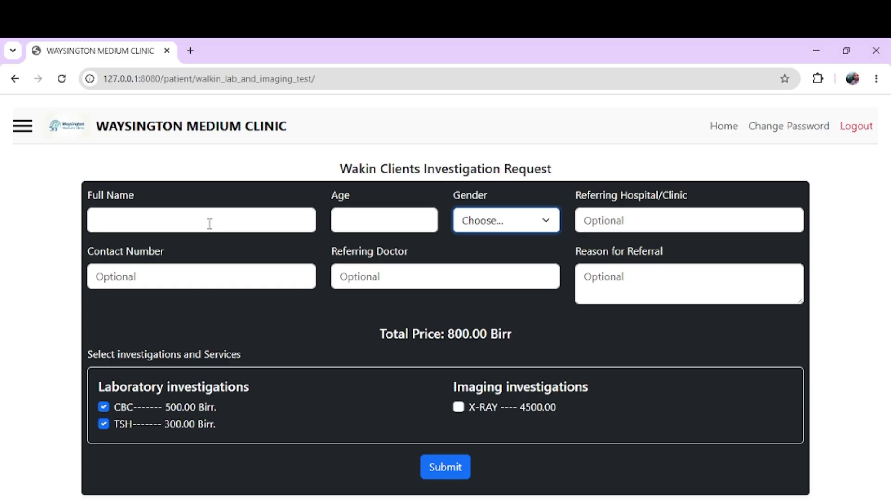
{"action": "left_click", "coordinate": [471, 227]}
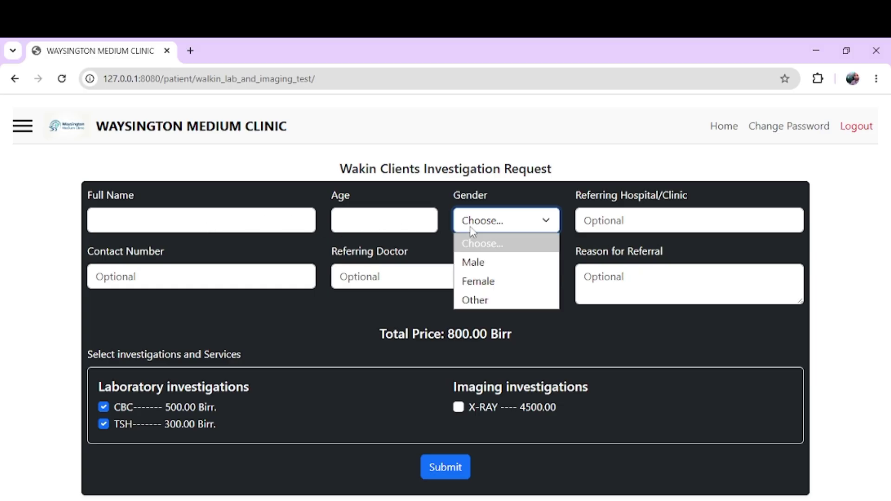
{"action": "left_click", "coordinate": [565, 228]}
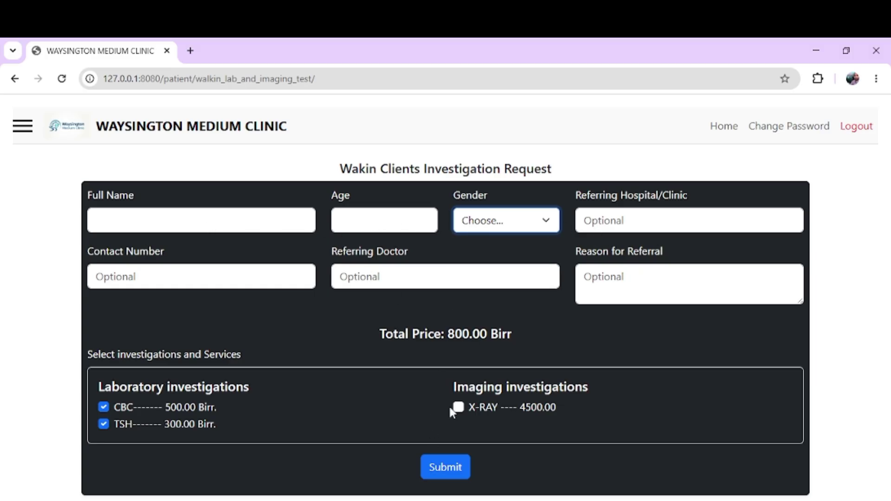
{"action": "left_click", "coordinate": [135, 125]}
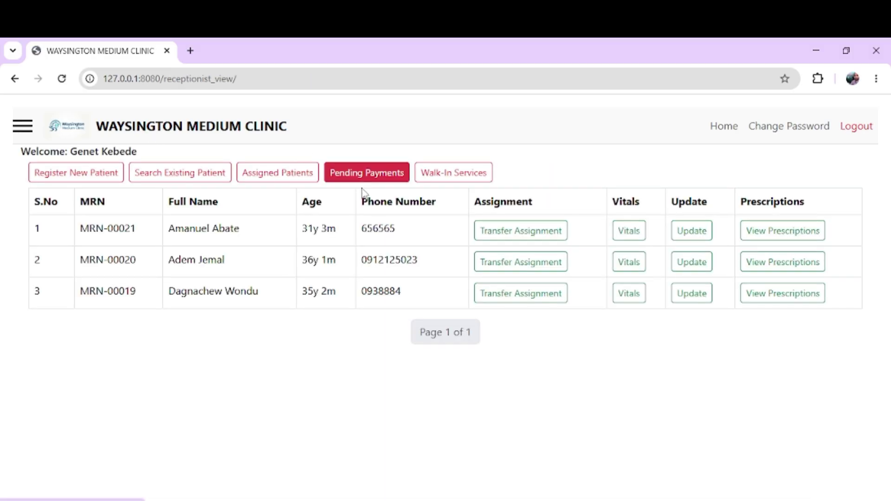
{"action": "triple_click", "coordinate": [321, 257]}
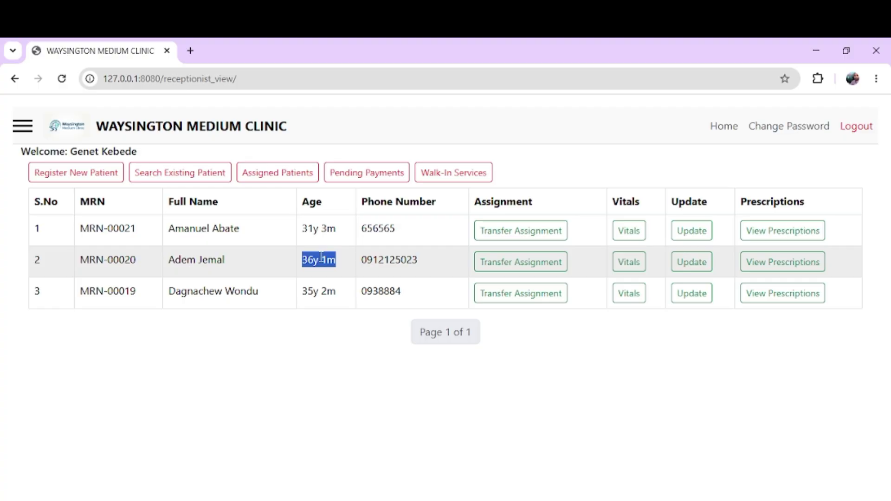
{"action": "left_click", "coordinate": [394, 255]}
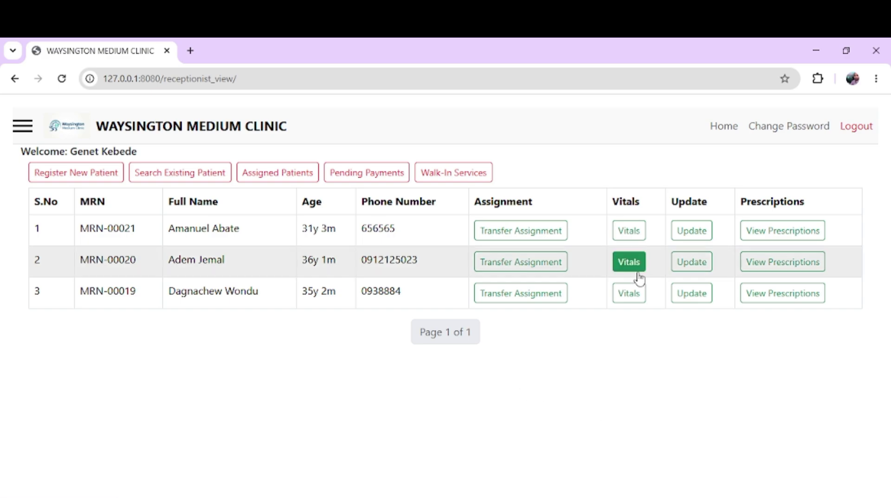
{"action": "left_click", "coordinate": [781, 232]}
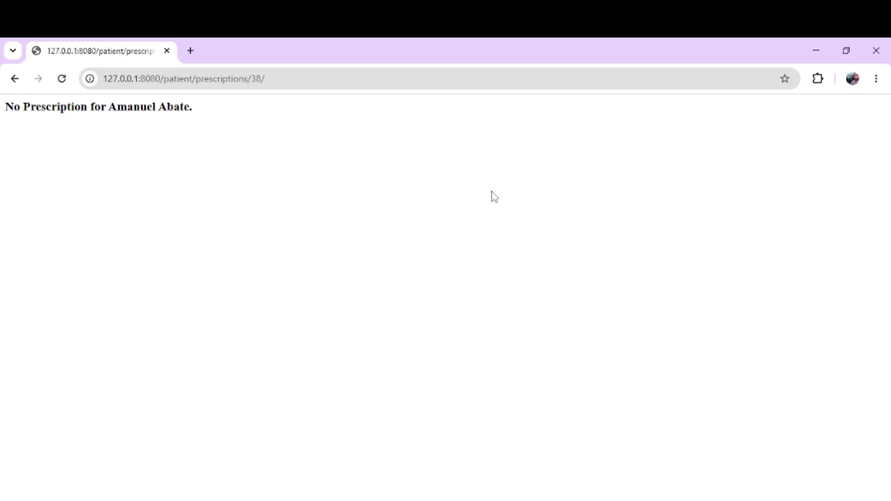
{"action": "triple_click", "coordinate": [58, 106]}
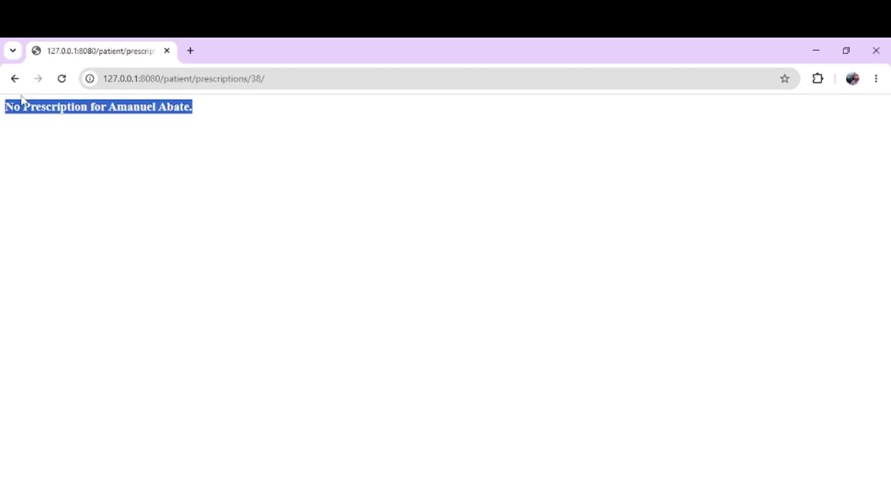
{"action": "left_click", "coordinate": [15, 79]}
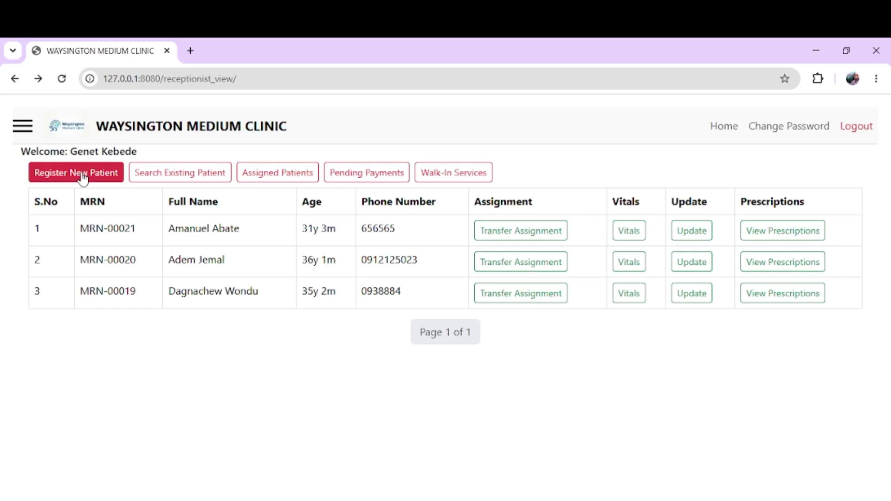
Step: Log out of the receptionist account and sign in with the doctor's username and password
{"action": "left_click", "coordinate": [858, 127]}
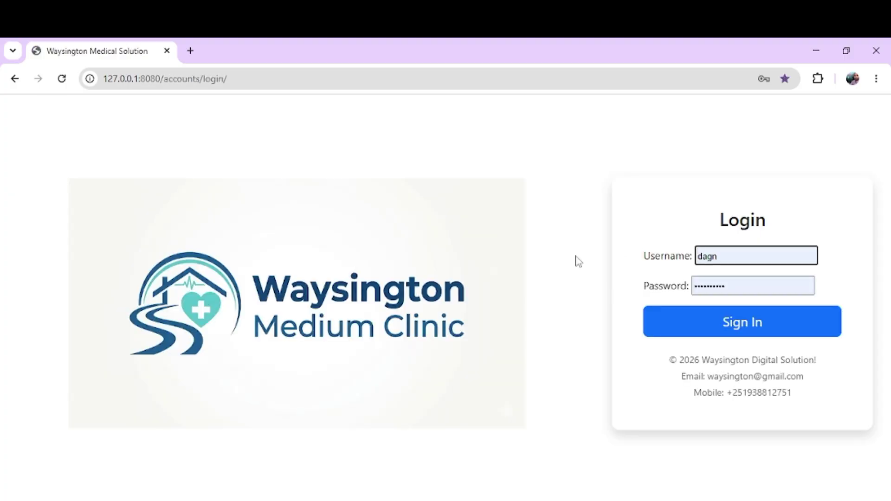
{"action": "double_click", "coordinate": [768, 253]}
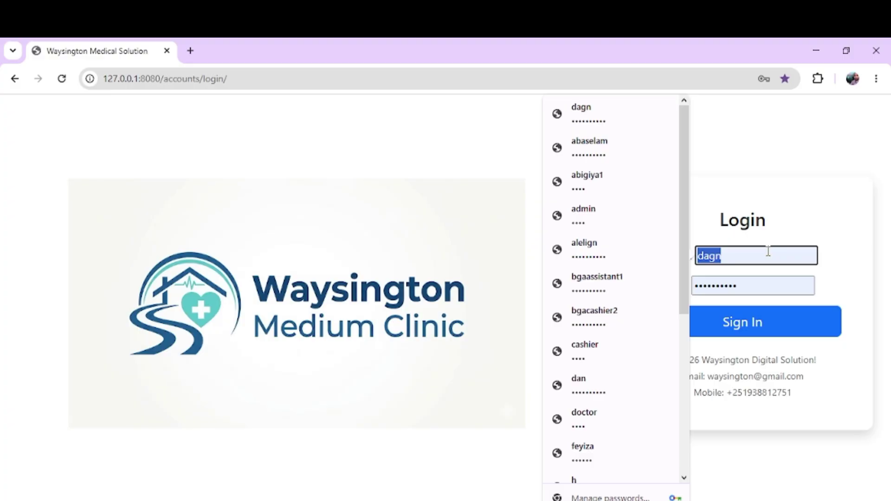
{"action": "type", "text": "doctor"}
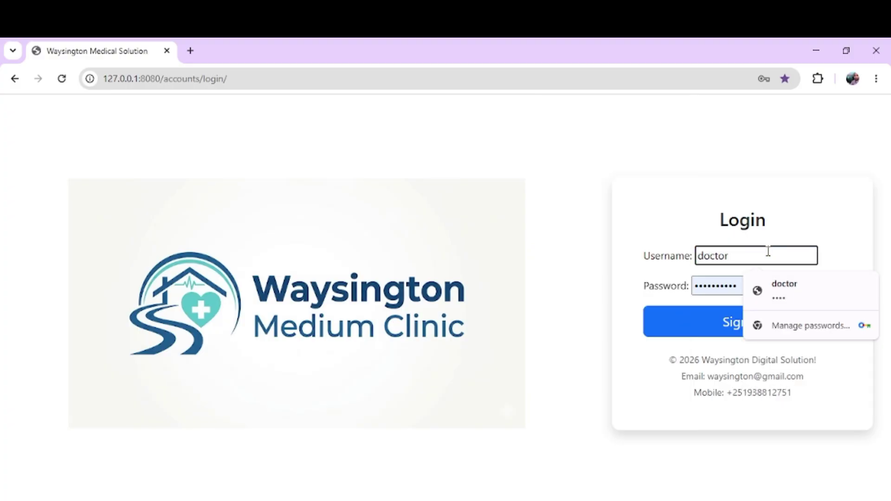
{"action": "key", "text": "Tab"}
{"action": "type", "text": "1"}
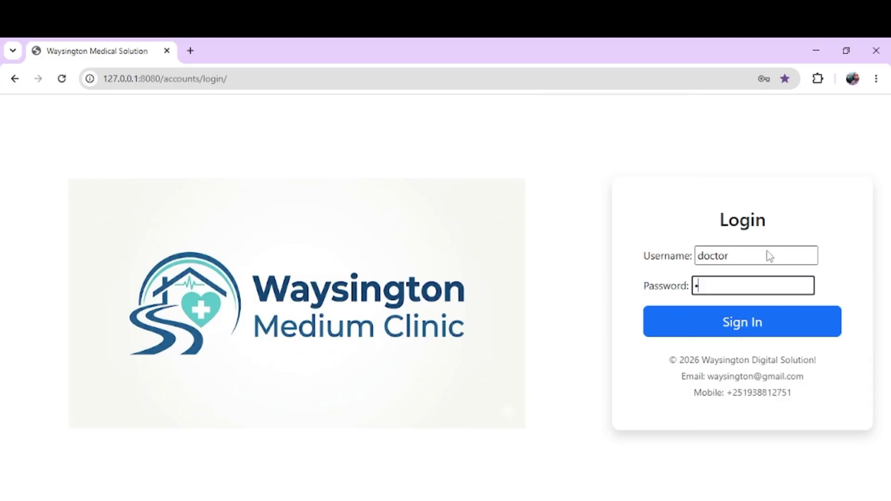
{"action": "key", "text": "Return"}
Step: Review the doctor's Assigned Patients list showing 3 patients
{"action": "left_click", "coordinate": [574, 152]}
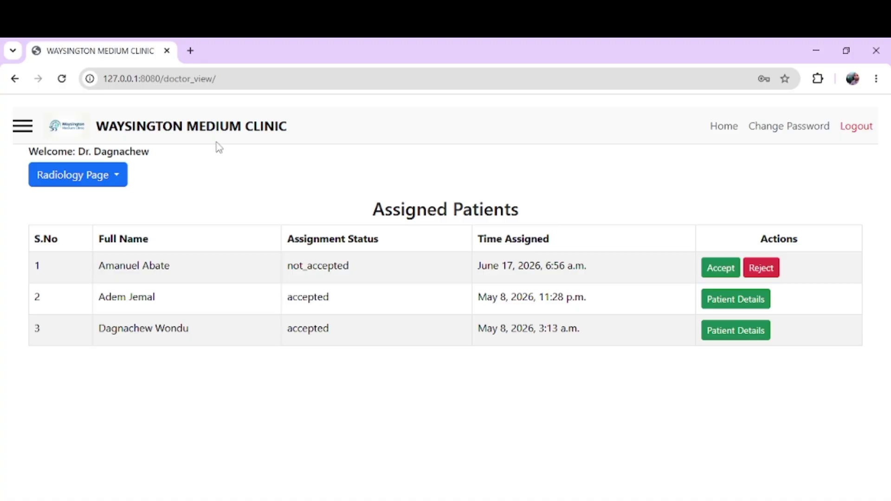
{"action": "triple_click", "coordinate": [410, 206]}
{"action": "left_click", "coordinate": [281, 191]}
Step: Browse the side navigation and the change-password page, then return to Assigned Patients
{"action": "left_click", "coordinate": [22, 129]}
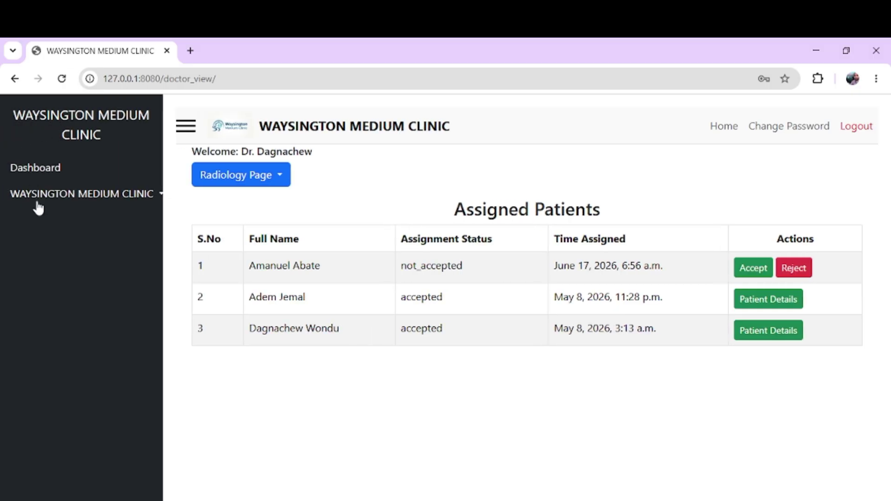
{"action": "left_click", "coordinate": [36, 202]}
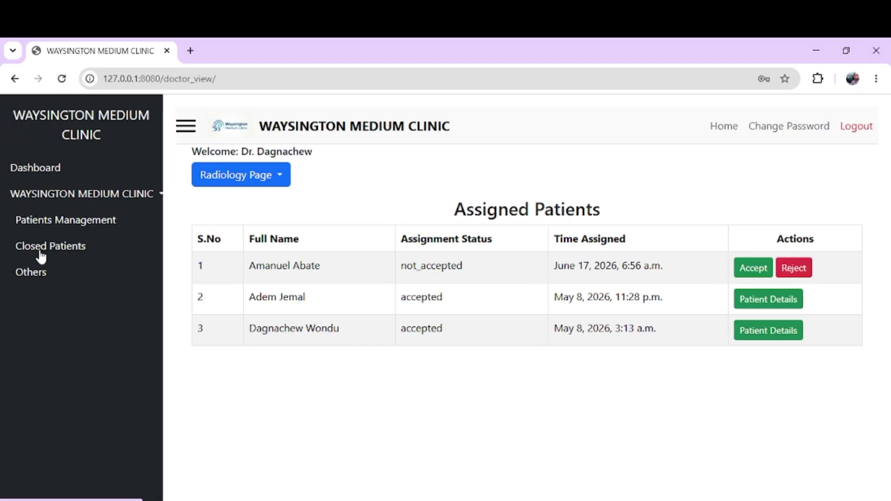
{"action": "left_click", "coordinate": [184, 131]}
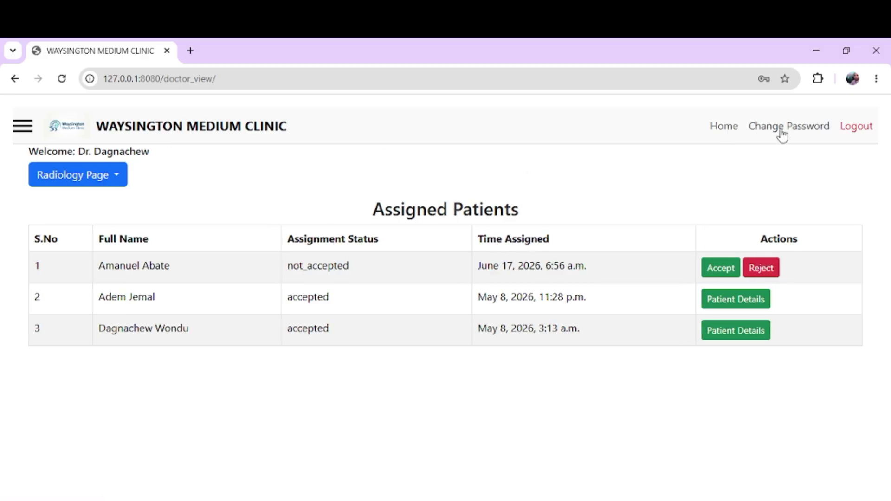
{"action": "left_click", "coordinate": [781, 131]}
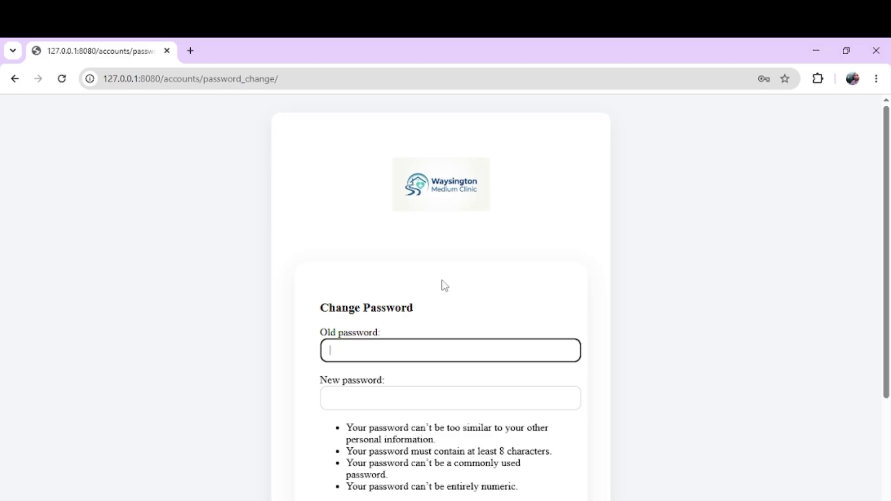
{"action": "scroll", "coordinate": [443, 283], "scroll_direction": "down", "scroll_amount": 3}
{"action": "scroll", "coordinate": [445, 285], "scroll_direction": "up", "scroll_amount": 3}
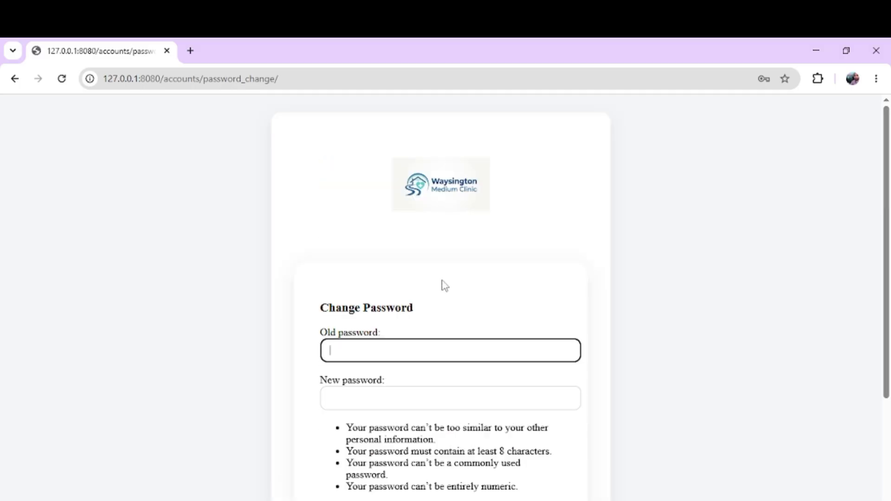
{"action": "left_click", "coordinate": [15, 79]}
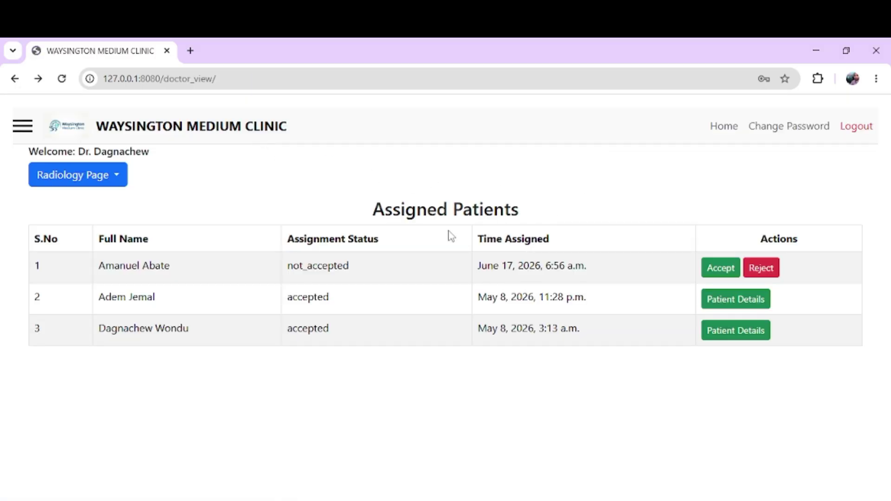
Step: Accept the newest patient's assignment in the first row of Assigned Patients
{"action": "triple_click", "coordinate": [155, 270]}
{"action": "left_click_drag", "start_coordinate": [154, 270], "coordinate": [485, 282]}
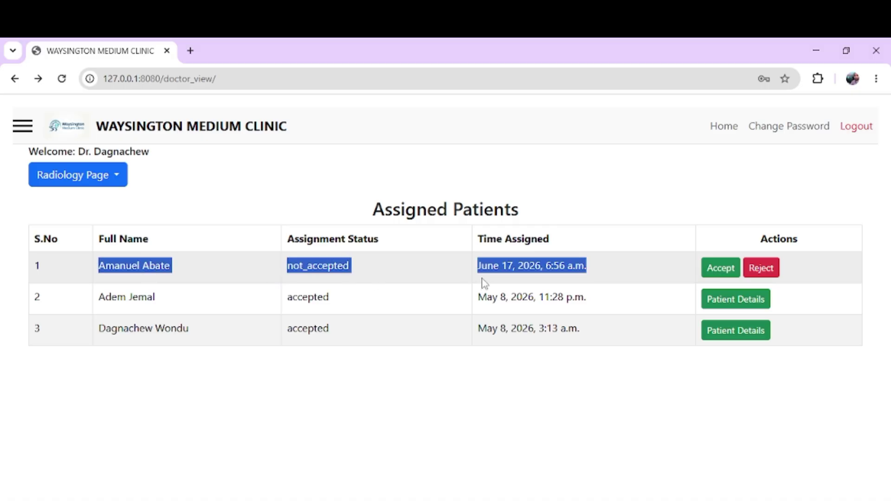
{"action": "double_click", "coordinate": [511, 279]}
{"action": "left_click", "coordinate": [717, 273]}
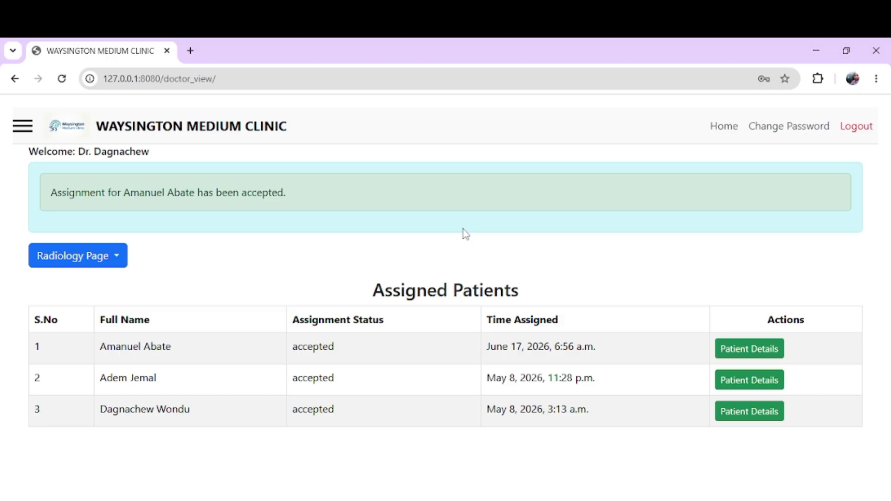
Step: Open row 1's Patient Details and review the empty Previous Medical History section
{"action": "left_click", "coordinate": [739, 353]}
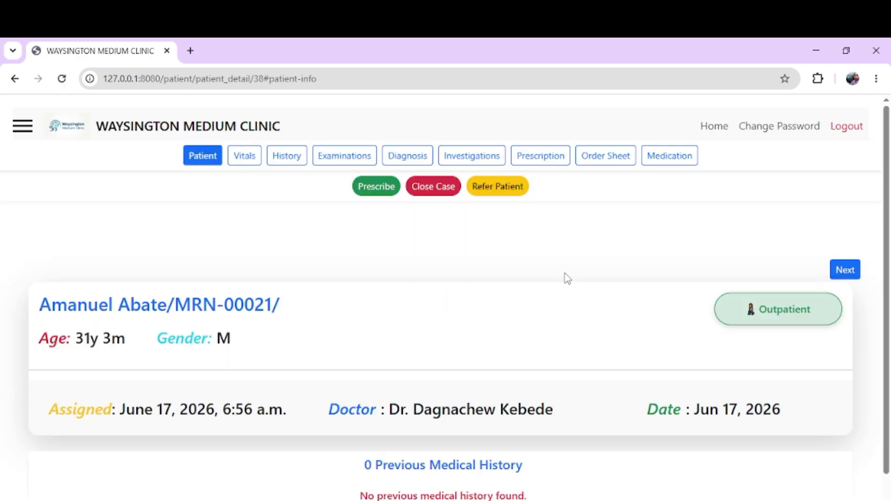
{"action": "scroll", "coordinate": [259, 336], "scroll_direction": "down", "scroll_amount": 1}
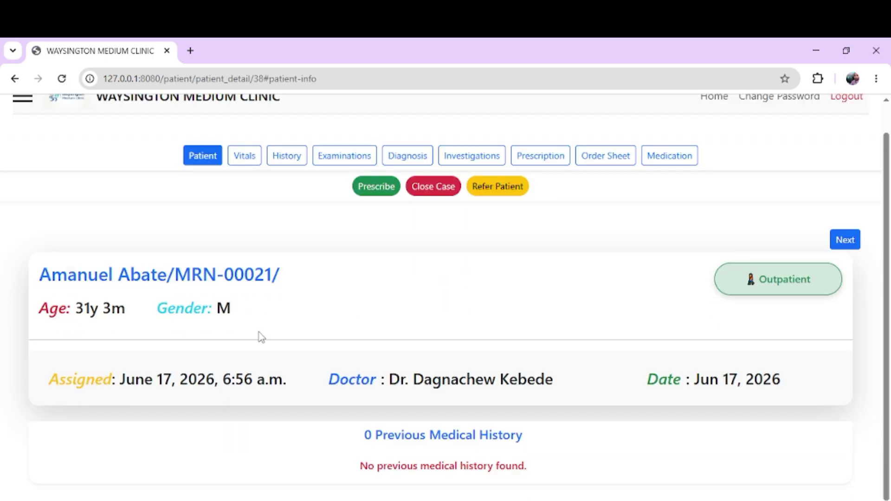
{"action": "triple_click", "coordinate": [379, 432]}
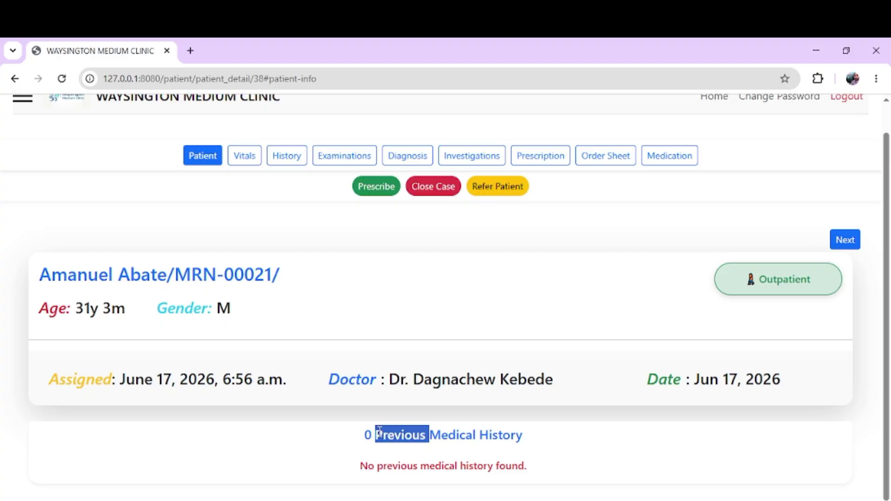
{"action": "left_click", "coordinate": [506, 437]}
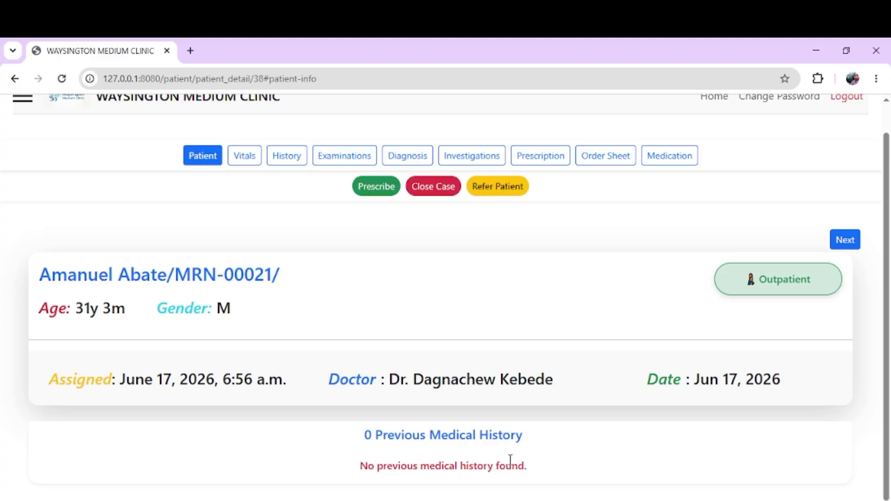
{"action": "left_click_drag", "start_coordinate": [533, 472], "coordinate": [350, 432]}
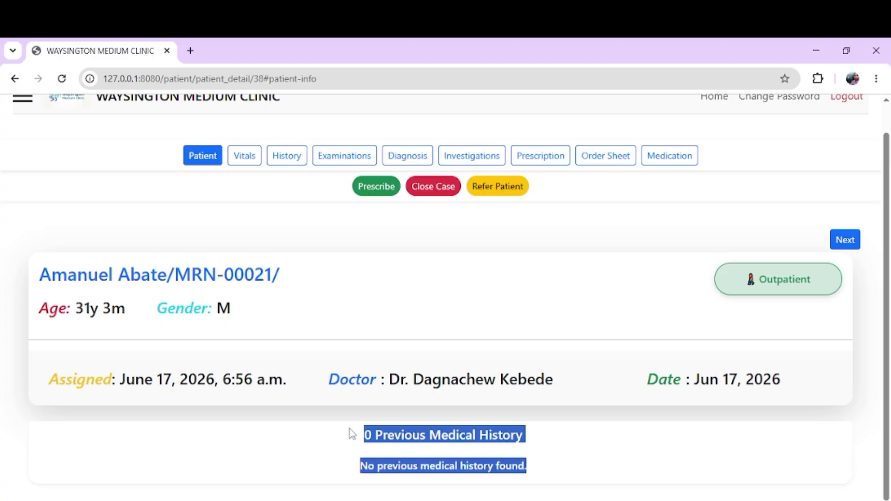
{"action": "left_click", "coordinate": [406, 439]}
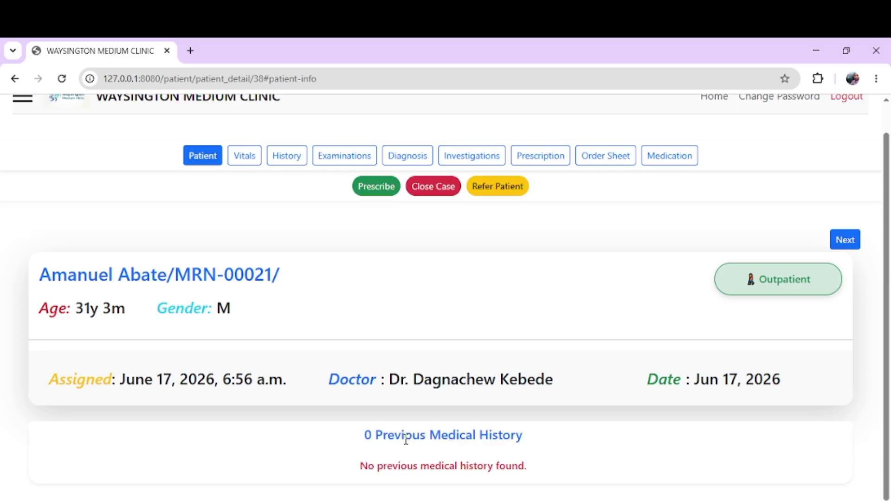
{"action": "double_click", "coordinate": [418, 438]}
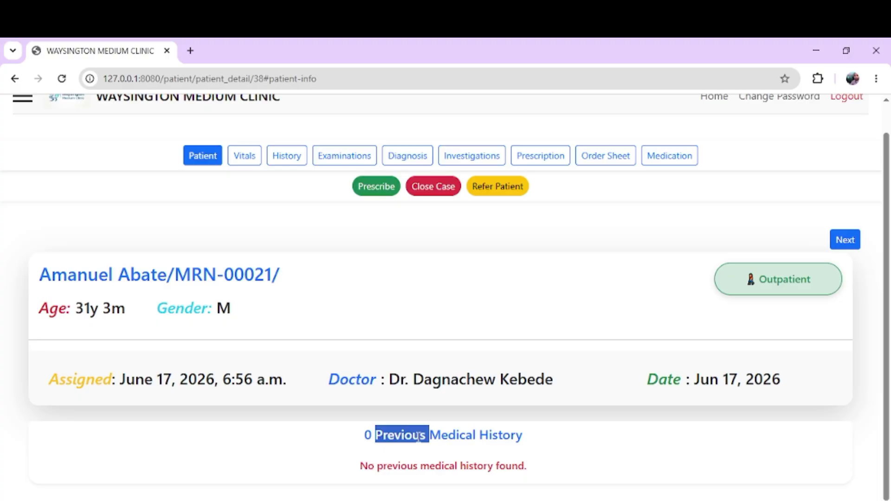
Step: View the patient's Vitals, then the History Taking form's History of Present Illness field
{"action": "left_click", "coordinate": [285, 379]}
{"action": "scroll", "coordinate": [284, 378], "scroll_direction": "up", "scroll_amount": 1}
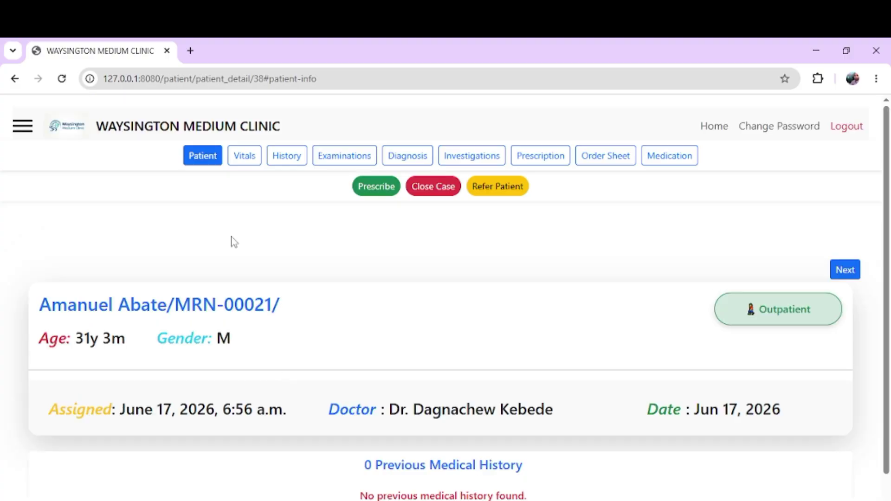
{"action": "left_click", "coordinate": [242, 162]}
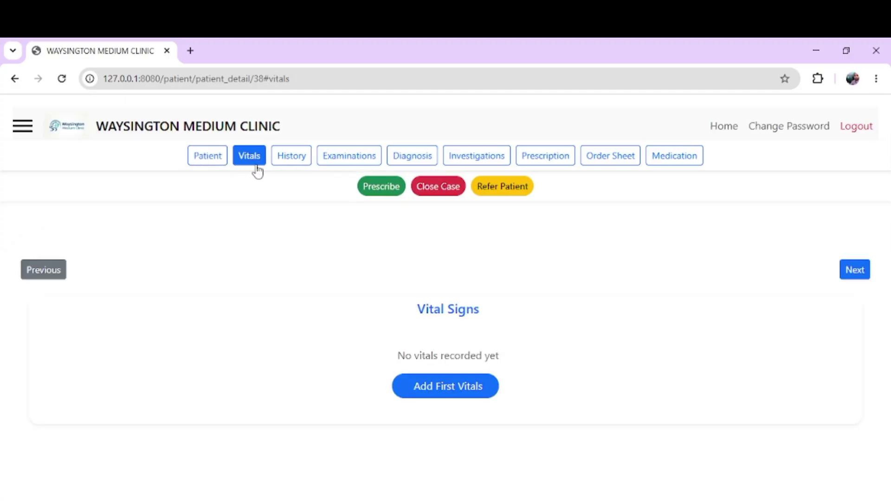
{"action": "left_click", "coordinate": [287, 158]}
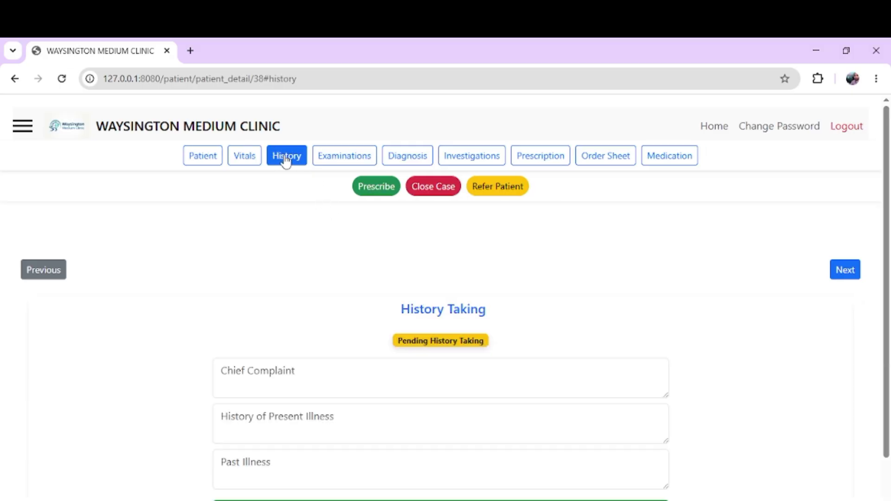
{"action": "left_click_drag", "start_coordinate": [327, 346], "coordinate": [367, 319]}
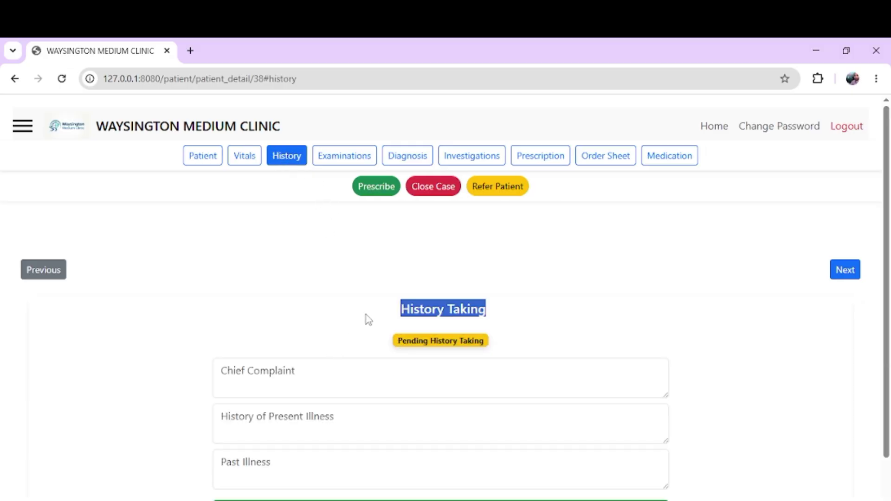
{"action": "left_click", "coordinate": [368, 320]}
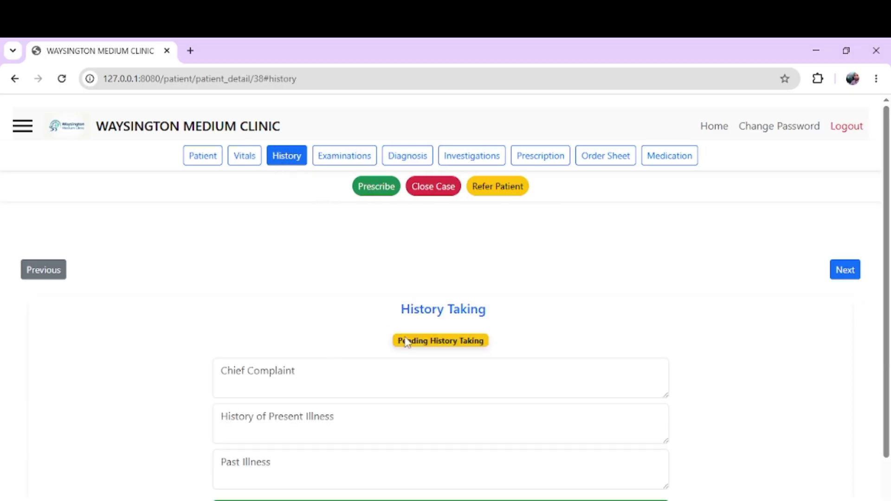
{"action": "scroll", "coordinate": [307, 391], "scroll_direction": "down", "scroll_amount": 1}
{"action": "left_click", "coordinate": [307, 391]}
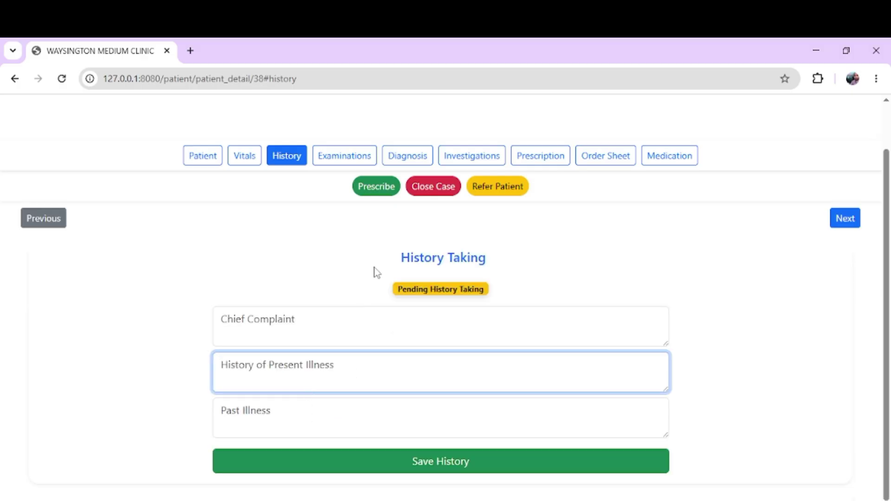
Step: Go through the Physical Examination and Diagnosis forms, ending on the empty Investigations section
{"action": "left_click", "coordinate": [315, 168]}
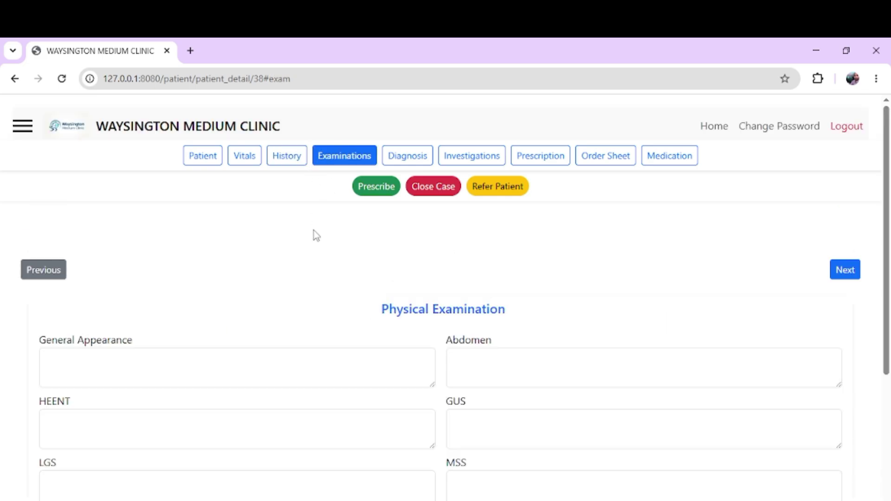
{"action": "scroll", "coordinate": [313, 235], "scroll_direction": "down", "scroll_amount": 4}
{"action": "scroll", "coordinate": [213, 266], "scroll_direction": "up", "scroll_amount": 4}
{"action": "left_click", "coordinate": [249, 361]}
{"action": "left_click", "coordinate": [237, 409]}
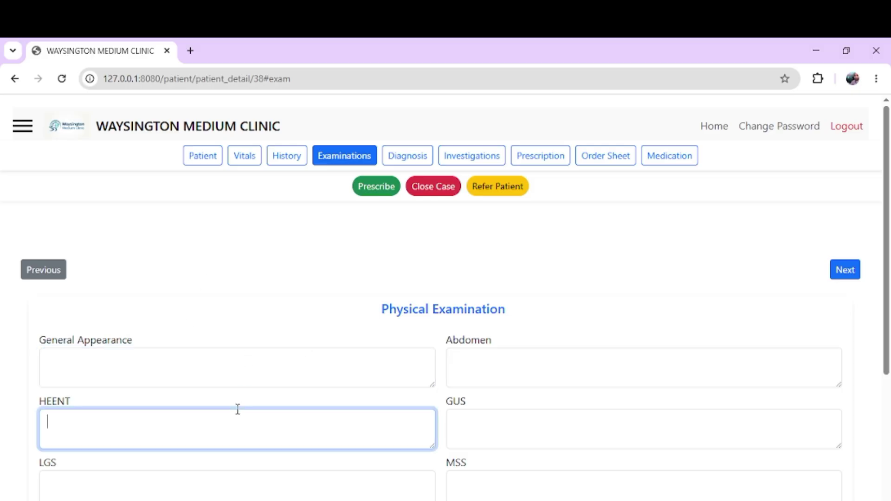
{"action": "left_click", "coordinate": [413, 162]}
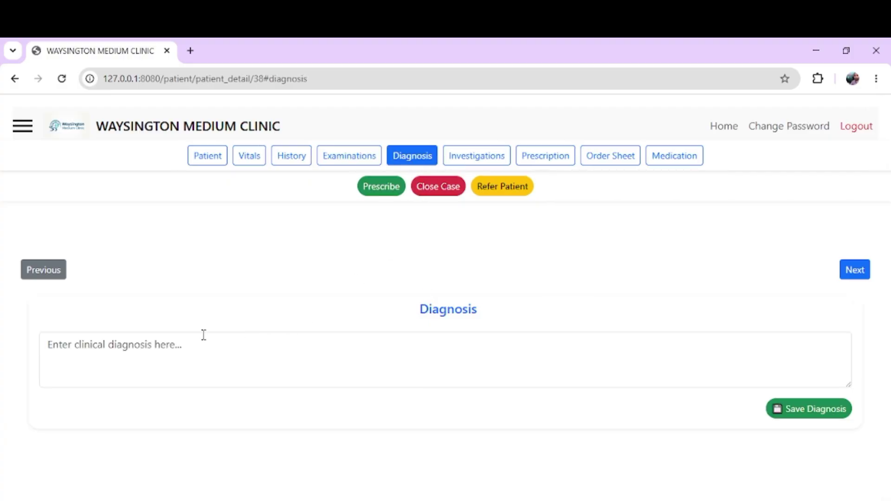
{"action": "left_click", "coordinate": [204, 335]}
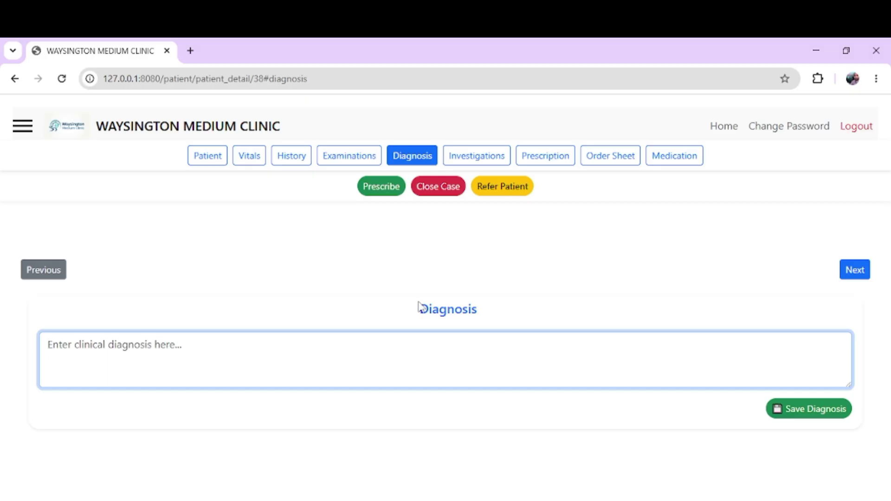
{"action": "left_click", "coordinate": [441, 265]}
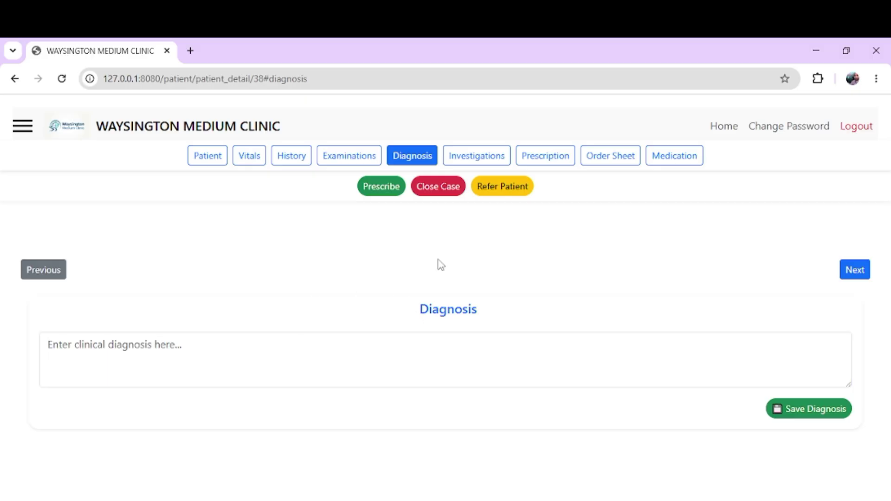
{"action": "left_click", "coordinate": [472, 159]}
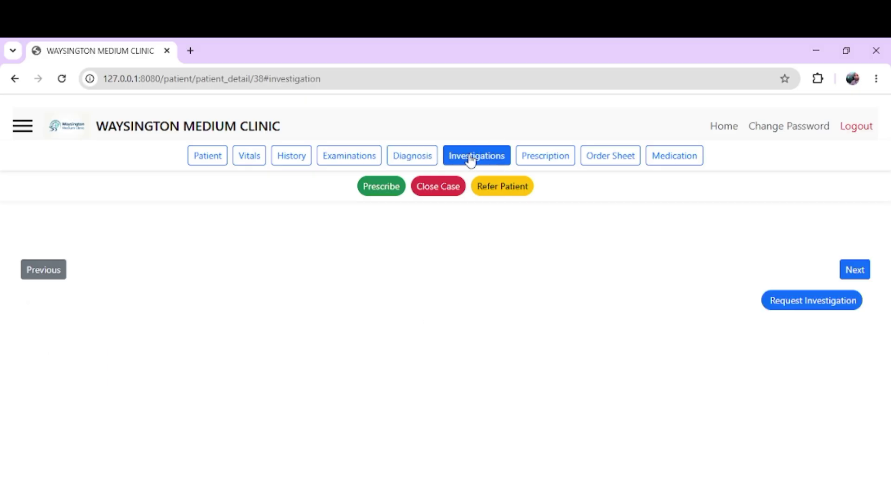
{"action": "left_click", "coordinate": [802, 304]}
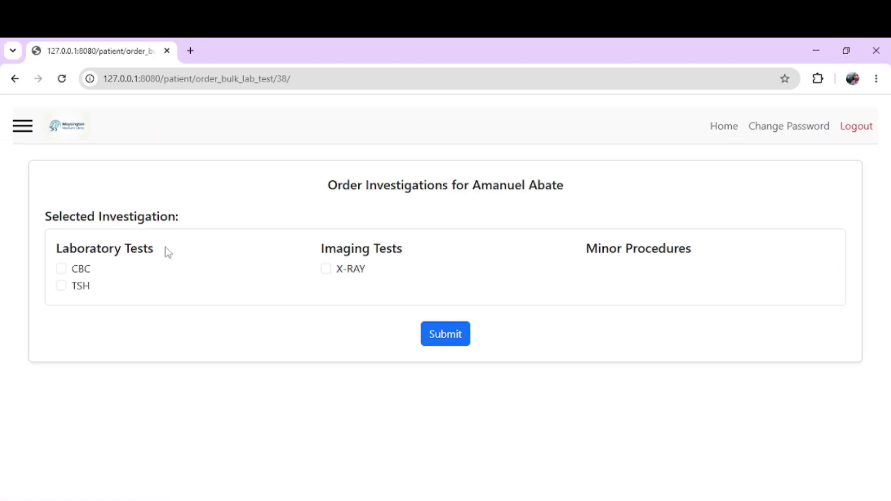
{"action": "left_click", "coordinate": [62, 286]}
{"action": "left_click", "coordinate": [61, 287]}
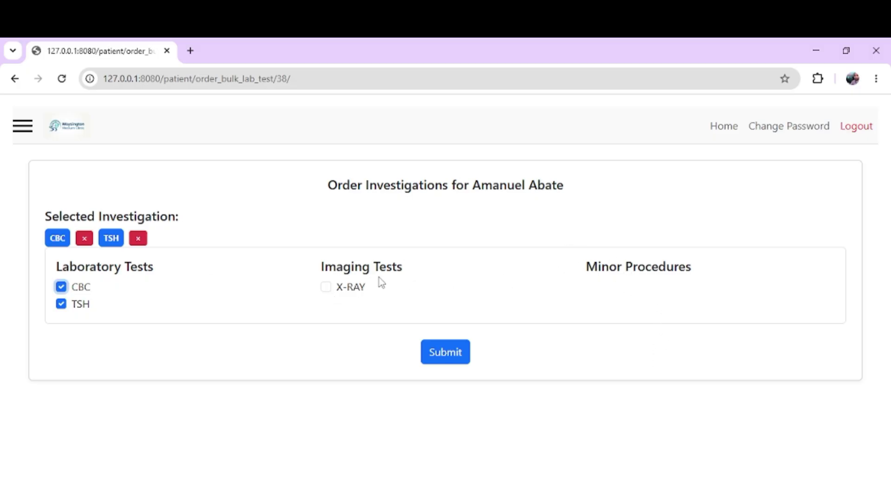
{"action": "left_click_drag", "start_coordinate": [353, 331], "coordinate": [107, 193]}
{"action": "left_click", "coordinate": [9, 85]}
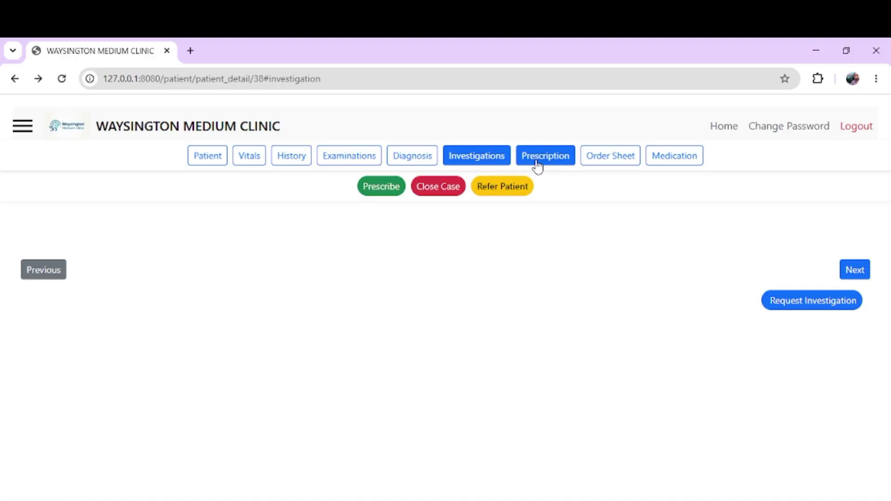
Step: Add a doctor note reading 'kvjgjgjk'
{"action": "left_click", "coordinate": [590, 163]}
{"action": "left_click", "coordinate": [94, 412]}
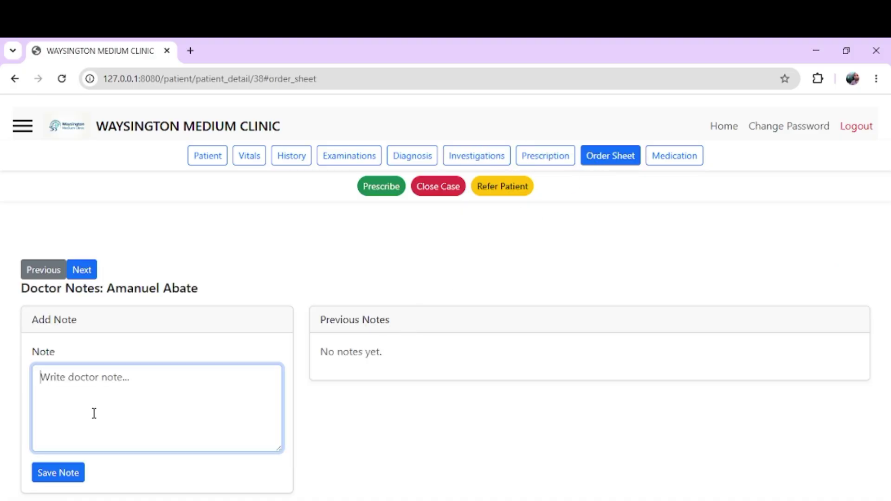
{"action": "type", "text": "kvjgjgjkgj"}
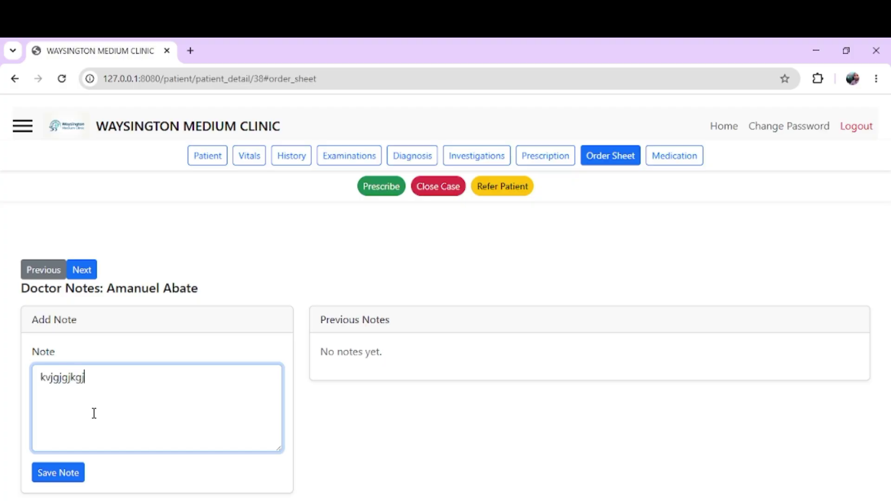
{"action": "left_click", "coordinate": [59, 472]}
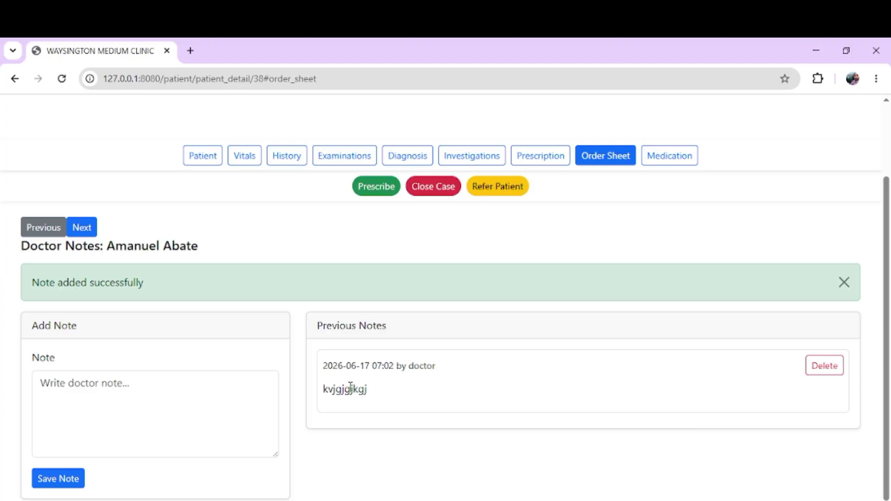
Step: Add a second doctor note 'gjhvhnghjgj bgjhbn' and dismiss the success message
{"action": "double_click", "coordinate": [351, 389]}
{"action": "left_click", "coordinate": [165, 392]}
{"action": "type", "text": "gjhvhnghjgj "}
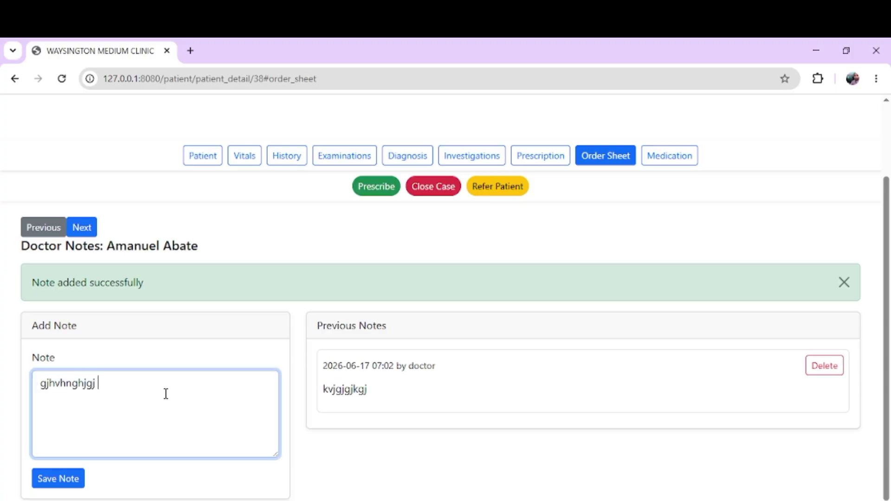
{"action": "type", "text": "bgjhbn"}
{"action": "left_click", "coordinate": [52, 485]}
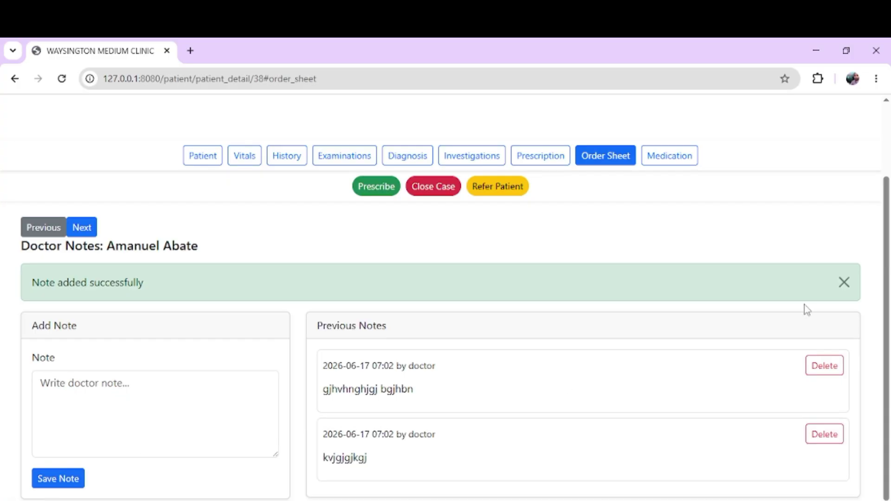
{"action": "left_click", "coordinate": [845, 283]}
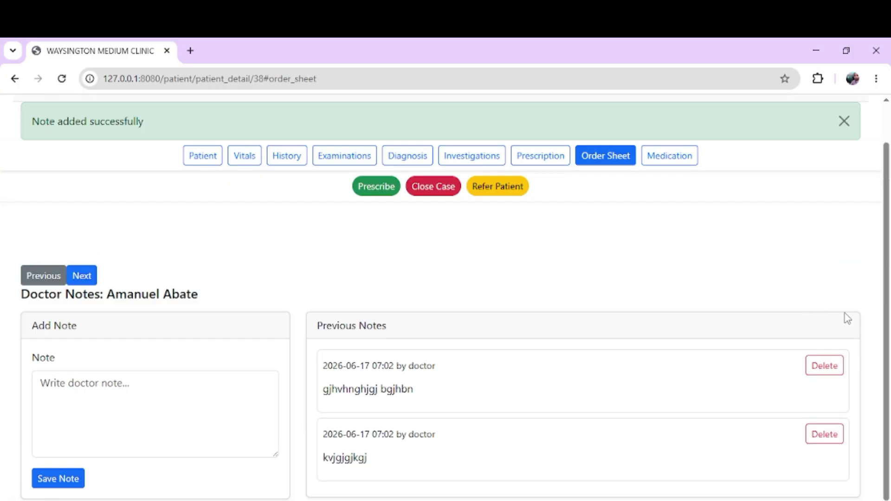
{"action": "left_click", "coordinate": [844, 121]}
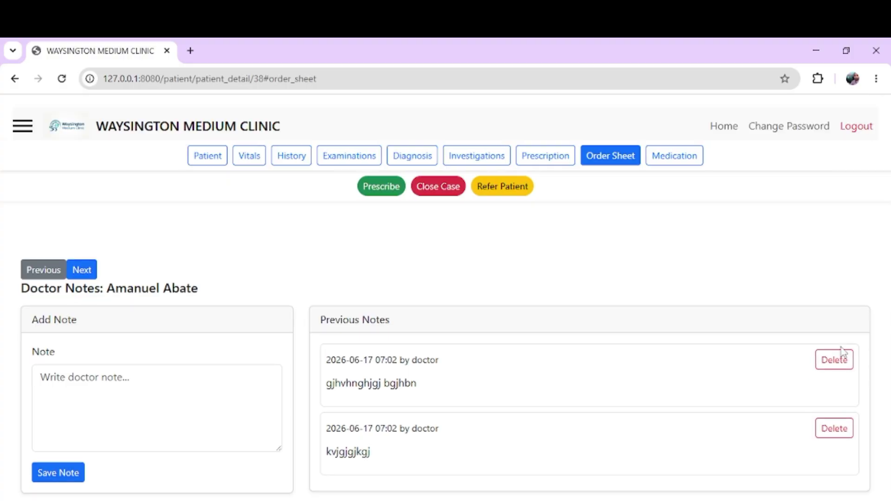
Step: Delete the newest doctor note, check its Deleted label, and open the Medication section
{"action": "left_click", "coordinate": [841, 363]}
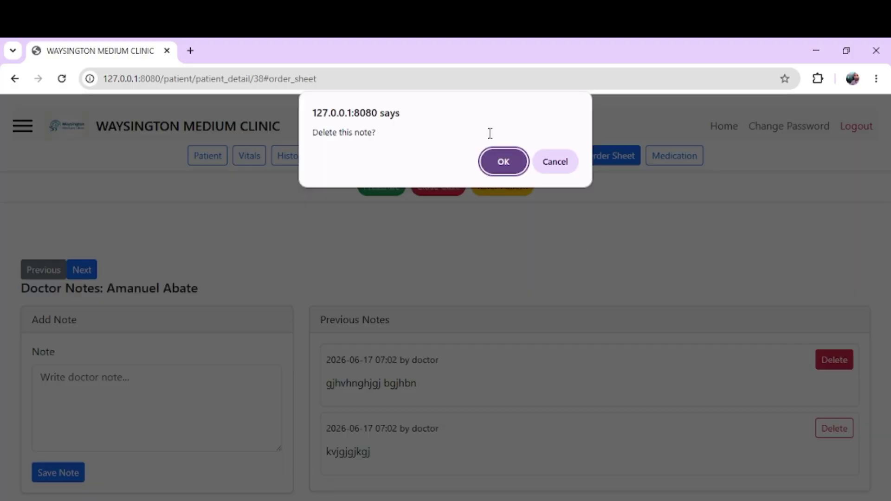
{"action": "left_click", "coordinate": [492, 158]}
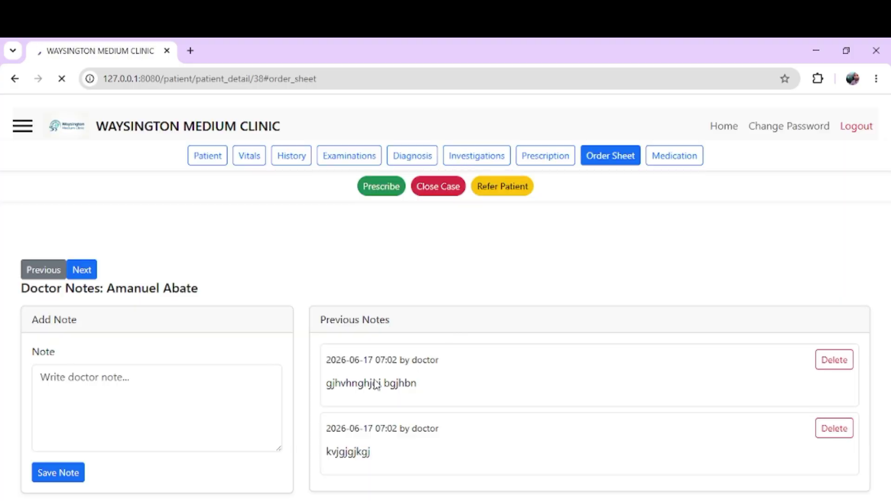
{"action": "triple_click", "coordinate": [340, 406]}
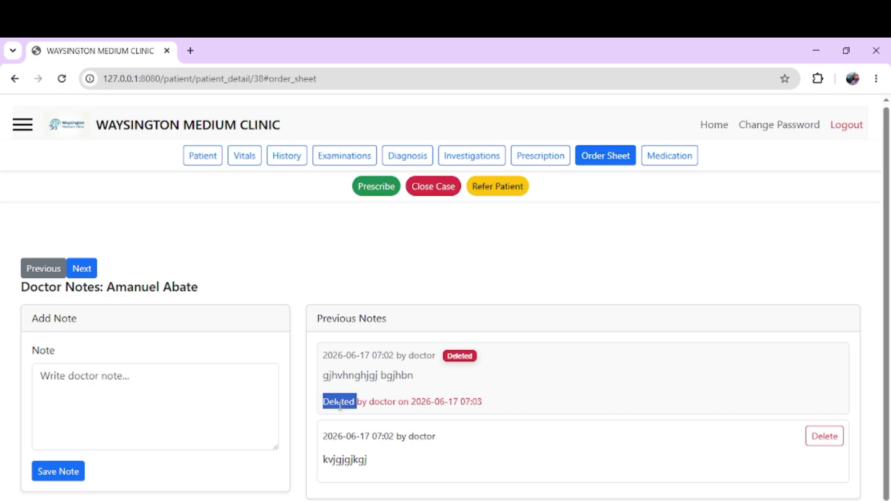
{"action": "double_click", "coordinate": [348, 391]}
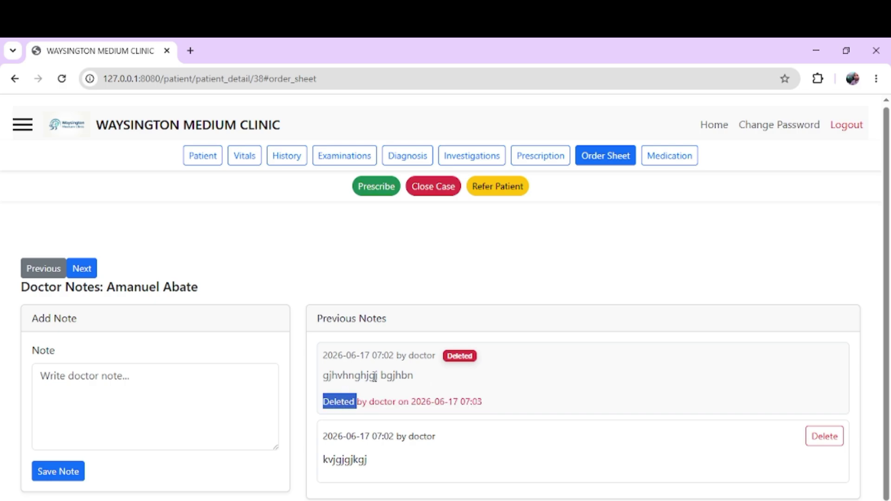
{"action": "double_click", "coordinate": [455, 359]}
{"action": "triple_click", "coordinate": [385, 438]}
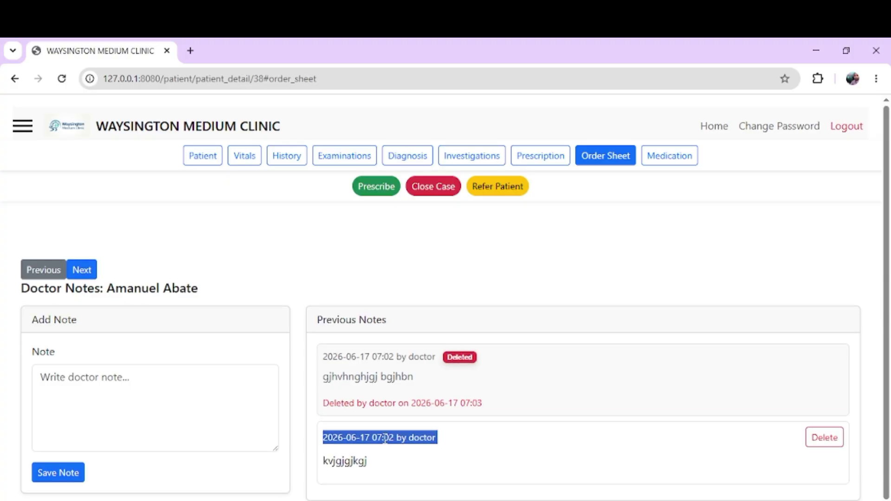
{"action": "left_click", "coordinate": [664, 213]}
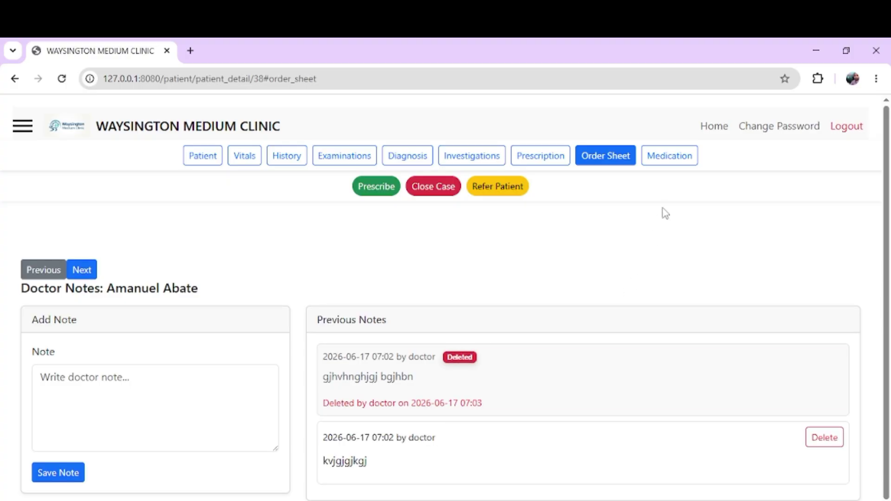
{"action": "left_click", "coordinate": [666, 162]}
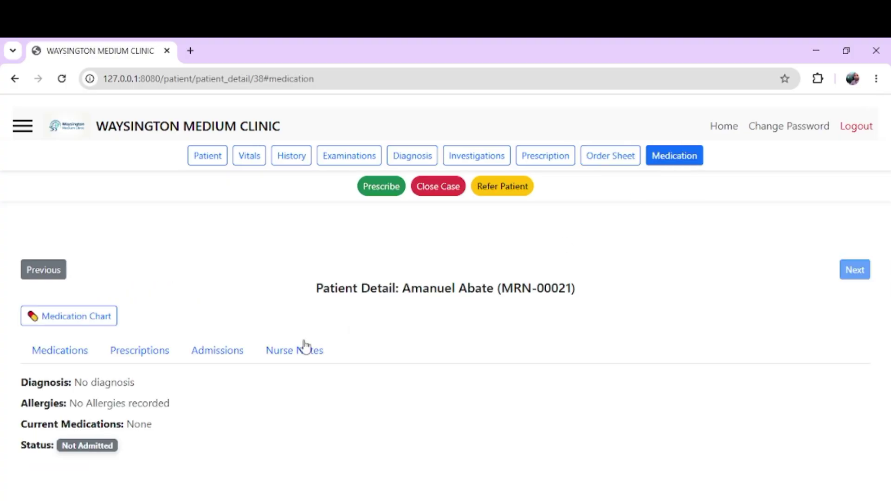
Step: Start a new prescription from Prescriptions and select PARACETAMOL 500MG OF 10*10
{"action": "double_click", "coordinate": [384, 285]}
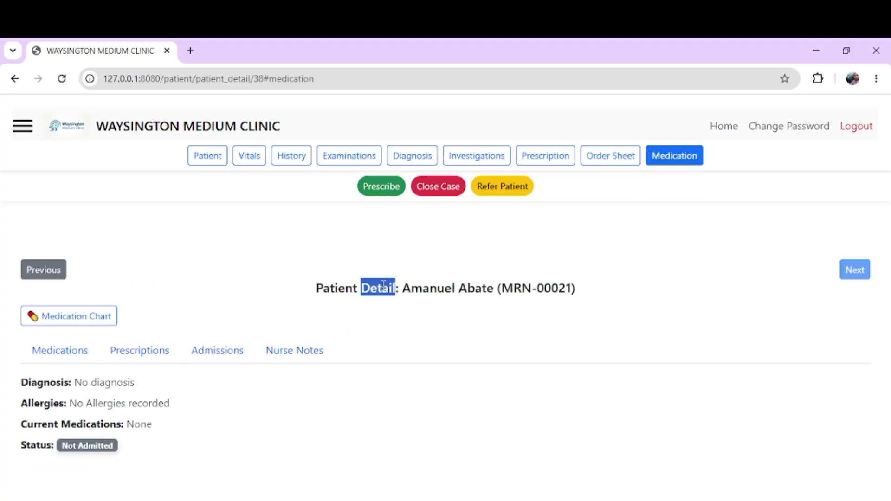
{"action": "left_click", "coordinate": [557, 158]}
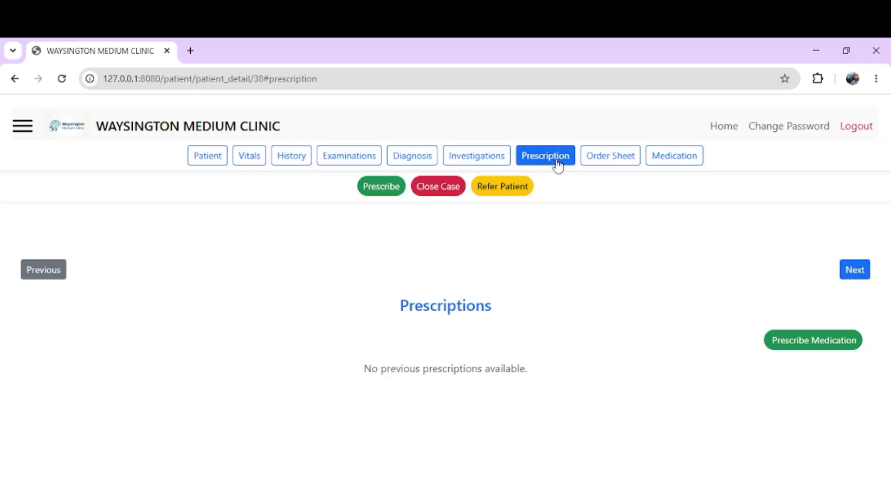
{"action": "left_click", "coordinate": [808, 350]}
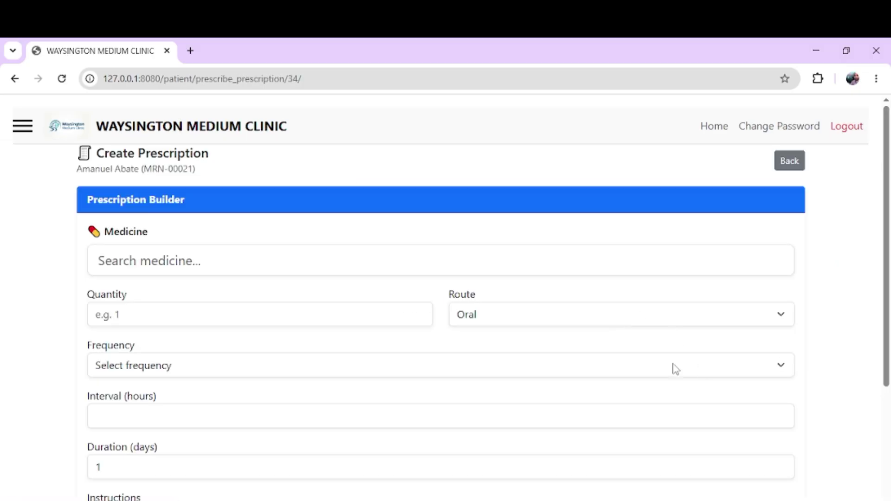
{"action": "left_click", "coordinate": [244, 247]}
{"action": "type", "text": "t"}
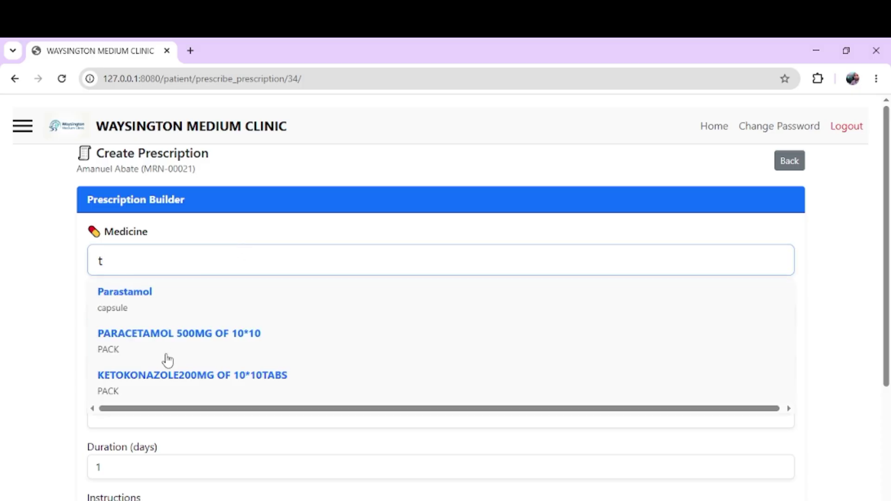
{"action": "left_click", "coordinate": [167, 350]}
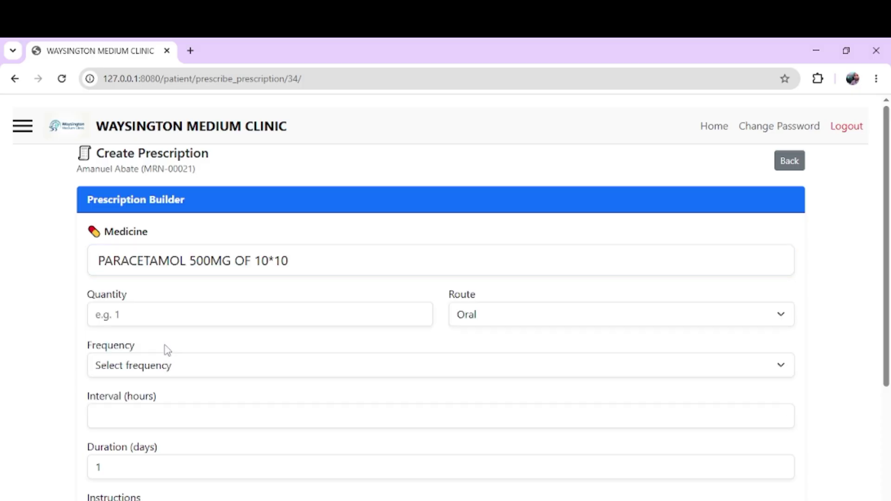
Step: Set paracetamol to three times daily (8-hour interval), instructions 'iuug', and add it to the table
{"action": "left_click", "coordinate": [181, 314]}
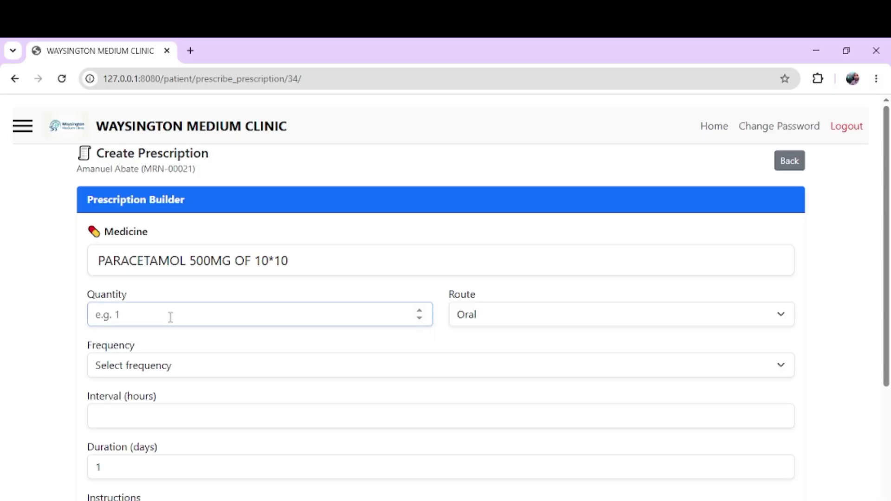
{"action": "left_click", "coordinate": [164, 358]}
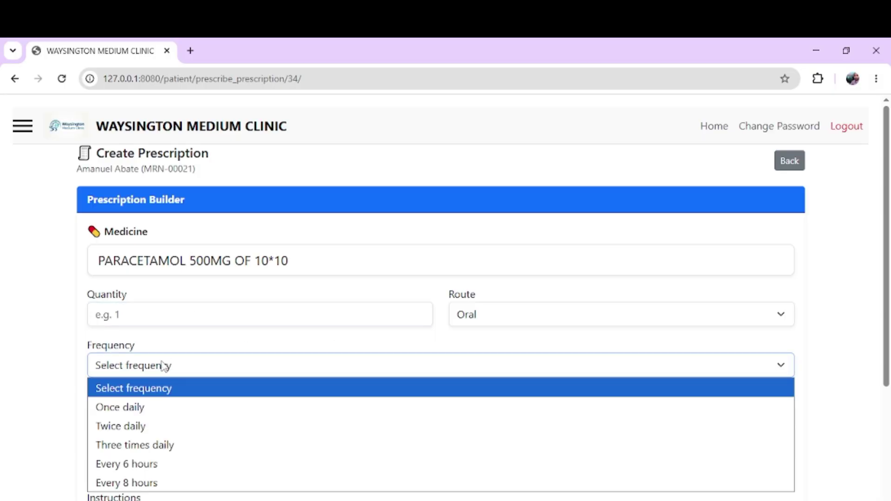
{"action": "scroll", "coordinate": [162, 365], "scroll_direction": "down", "scroll_amount": 3}
{"action": "left_click", "coordinate": [158, 201]}
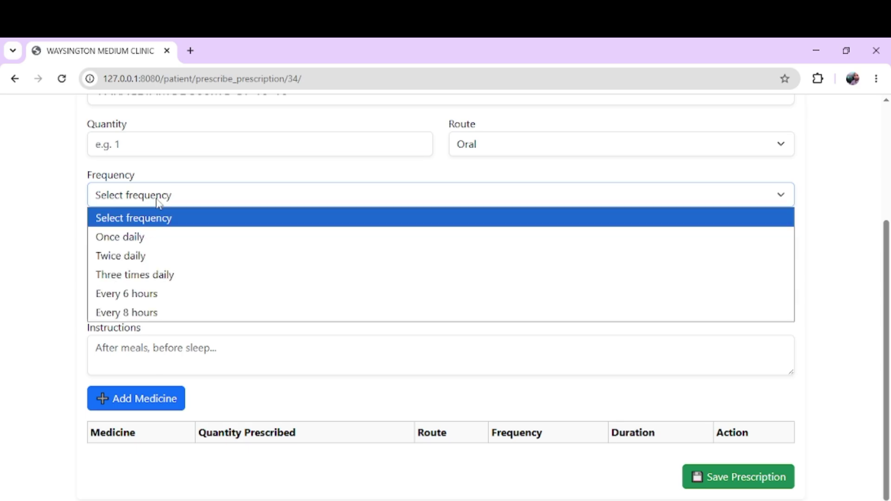
{"action": "left_click", "coordinate": [140, 280]}
{"action": "left_click_drag", "start_coordinate": [118, 246], "coordinate": [65, 249]}
{"action": "left_click", "coordinate": [149, 356]}
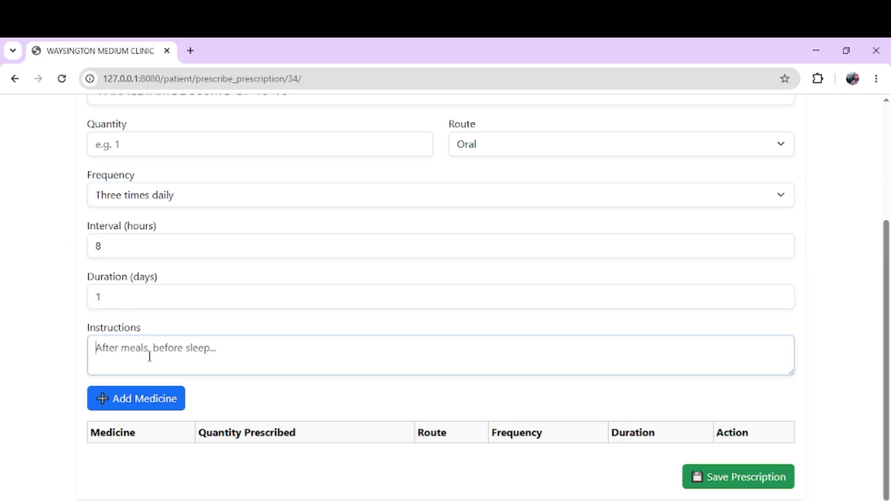
{"action": "type", "text": "iuug"}
{"action": "left_click", "coordinate": [137, 398]}
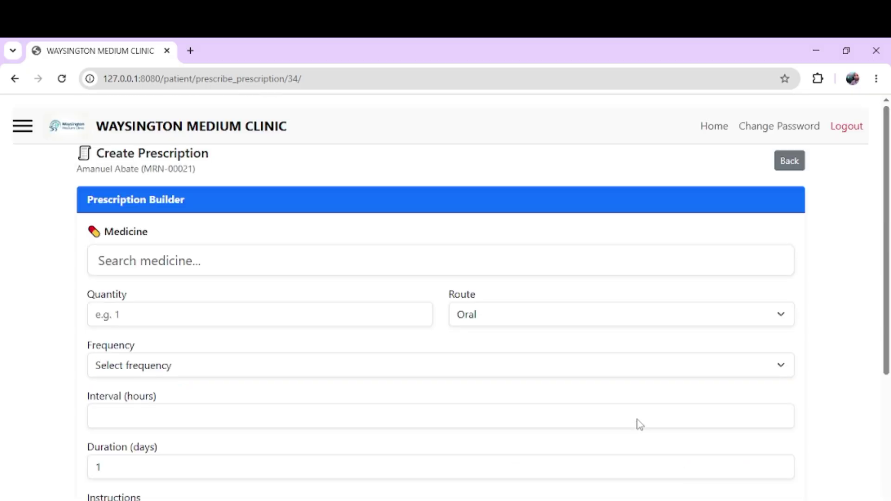
Step: Add KETOKONAZOLE200MG OF 10*10TABS to the medicine table, then remove it again
{"action": "left_click", "coordinate": [277, 267]}
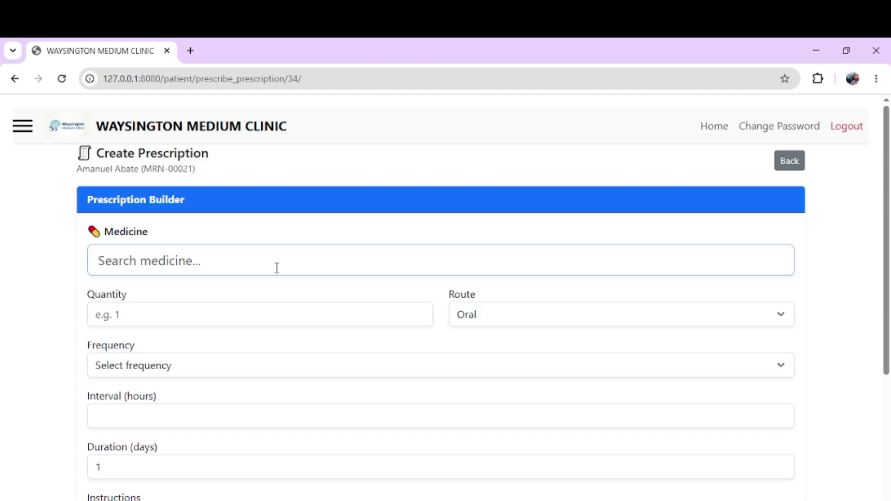
{"action": "type", "text": "v"}
{"action": "key", "text": "BackSpace"}
{"action": "type", "text": "a"}
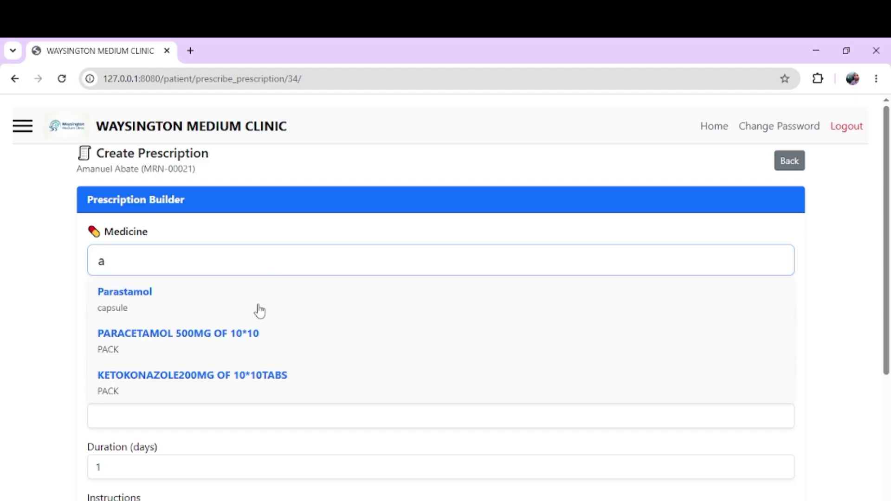
{"action": "left_click", "coordinate": [190, 376]}
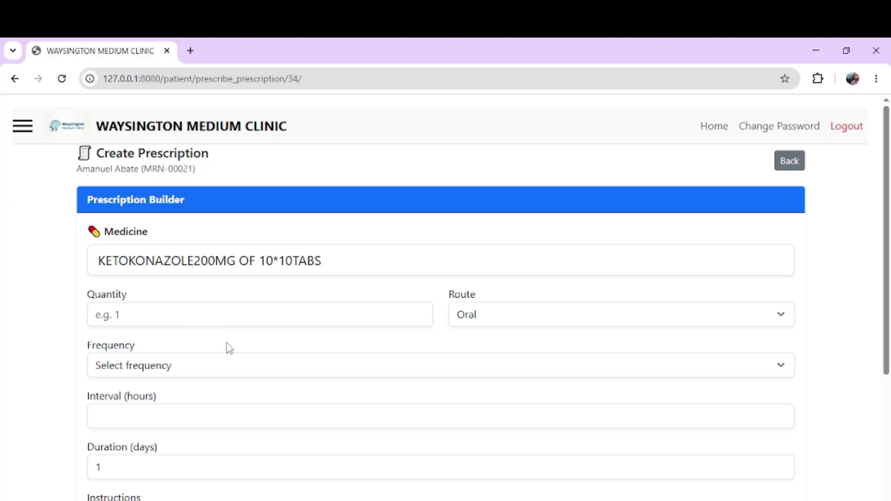
{"action": "scroll", "coordinate": [227, 348], "scroll_direction": "down", "scroll_amount": 4}
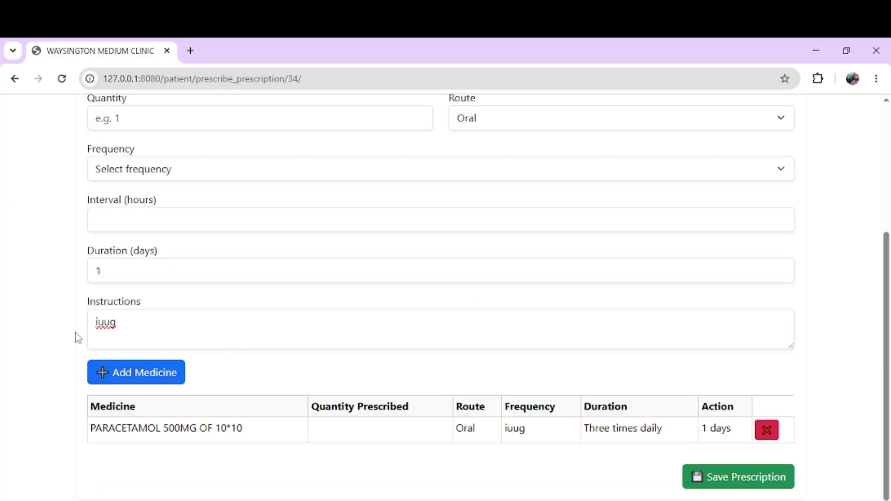
{"action": "left_click", "coordinate": [122, 374]}
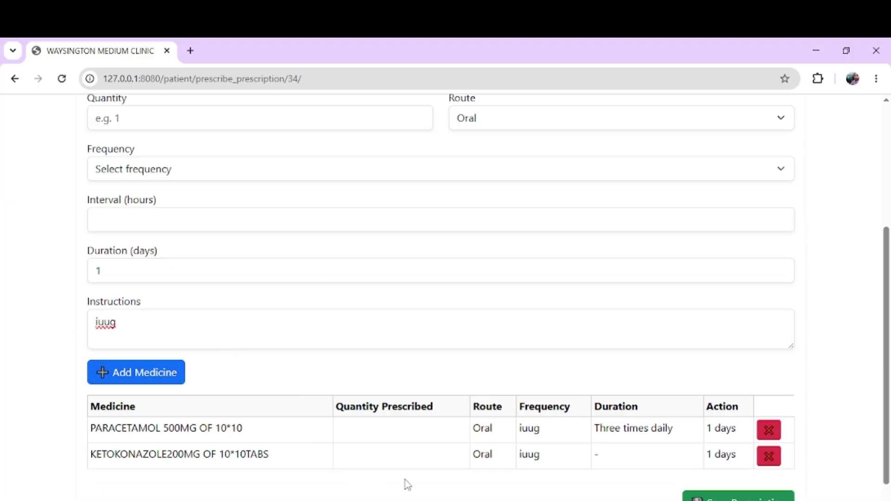
{"action": "left_click", "coordinate": [765, 457]}
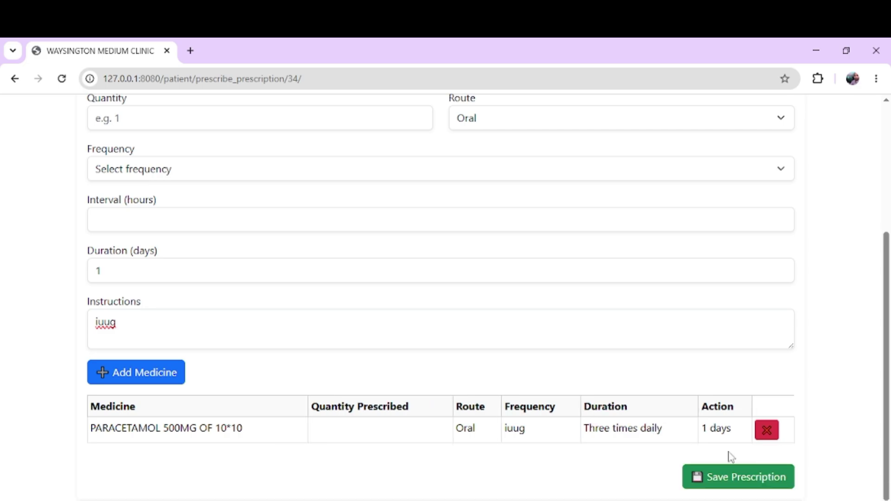
Step: Review the paracetamol row and its frequency in the prescription's medicine table
{"action": "scroll", "coordinate": [478, 426], "scroll_direction": "up", "scroll_amount": 4}
{"action": "scroll", "coordinate": [479, 427], "scroll_direction": "down", "scroll_amount": 4}
{"action": "double_click", "coordinate": [506, 441]}
{"action": "scroll", "coordinate": [505, 447], "scroll_direction": "up", "scroll_amount": 4}
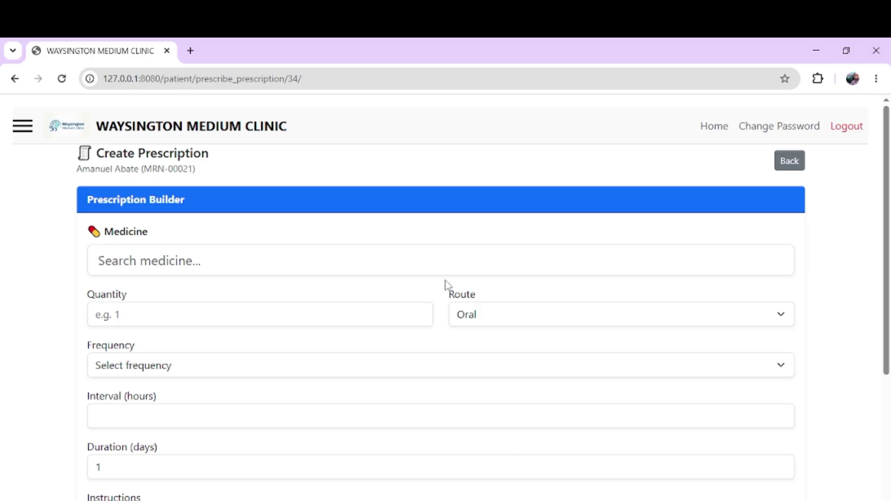
{"action": "scroll", "coordinate": [445, 283], "scroll_direction": "down", "scroll_amount": 4}
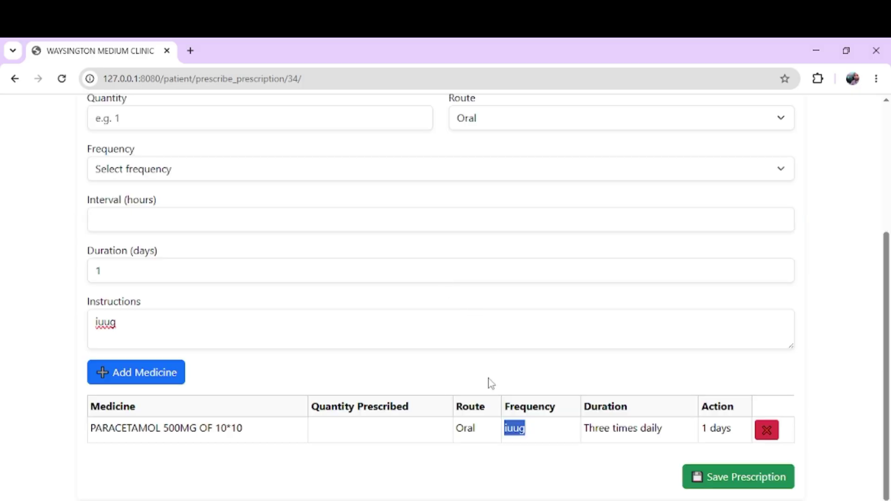
{"action": "scroll", "coordinate": [491, 383], "scroll_direction": "up", "scroll_amount": 4}
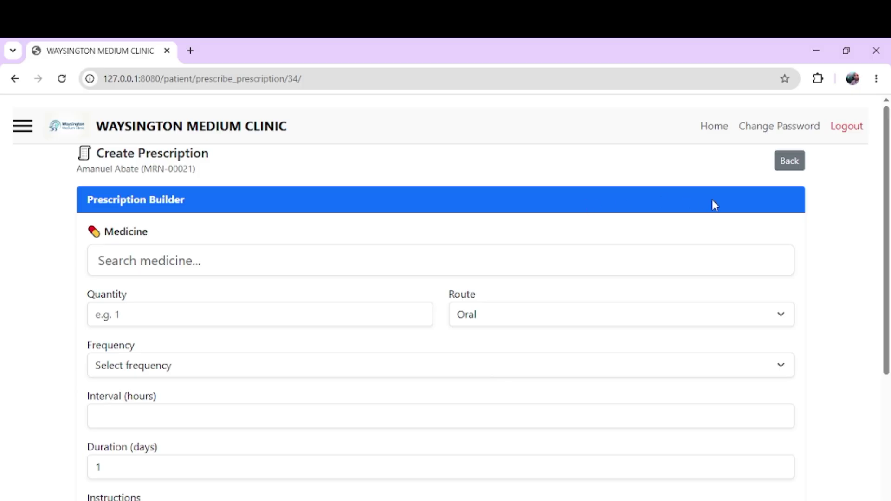
{"action": "scroll", "coordinate": [557, 342], "scroll_direction": "down", "scroll_amount": 4}
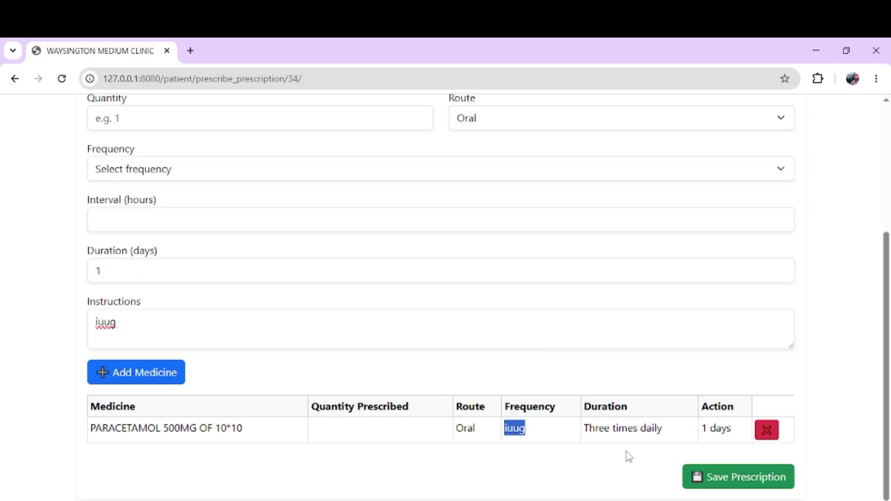
{"action": "scroll", "coordinate": [325, 361], "scroll_direction": "up", "scroll_amount": 4}
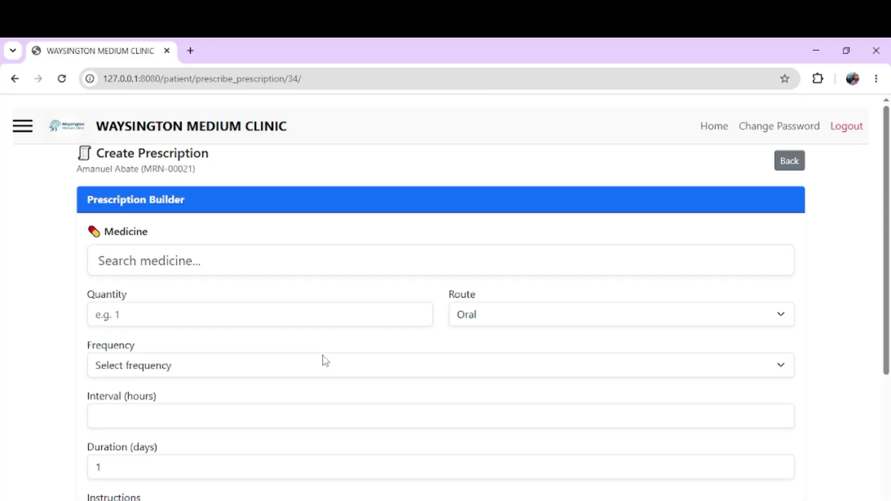
Step: Pick KETOKONAZOLE200MG OF 10*10TABS with quantity 4 and frequency twice daily
{"action": "left_click", "coordinate": [154, 263]}
{"action": "type", "text": "ket"}
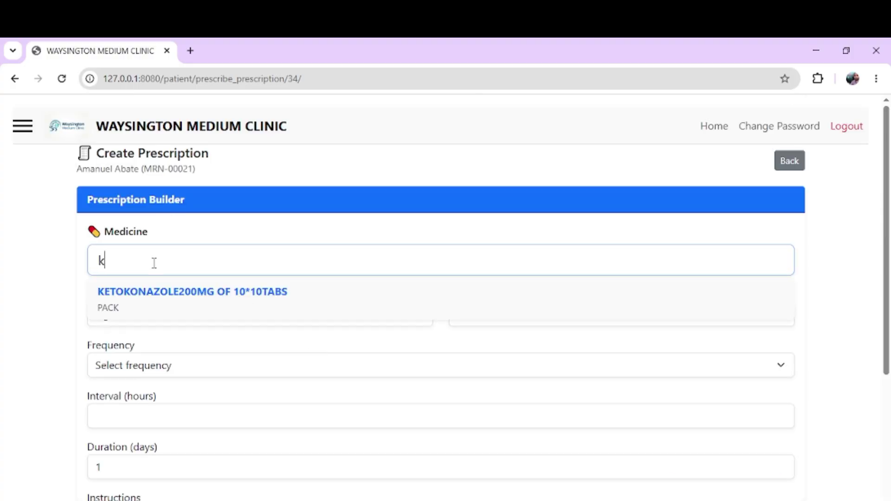
{"action": "left_click", "coordinate": [157, 297]}
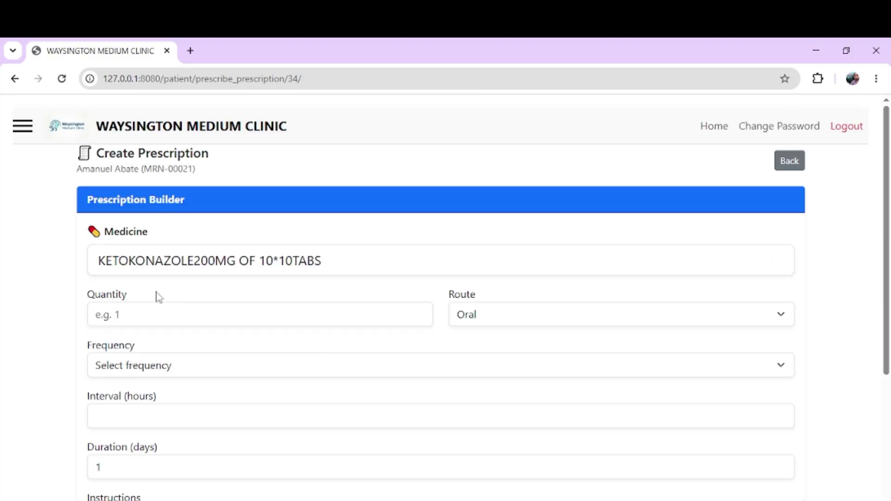
{"action": "left_click", "coordinate": [154, 311]}
{"action": "type", "text": "4"}
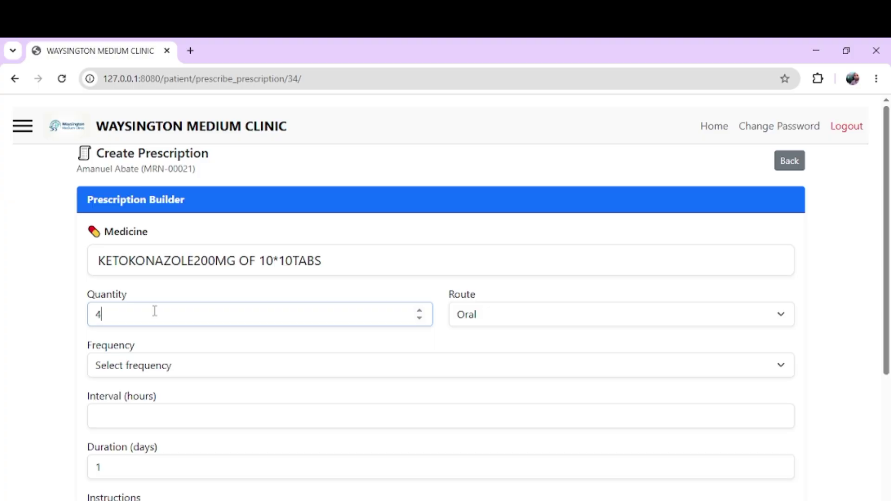
{"action": "left_click", "coordinate": [142, 367]}
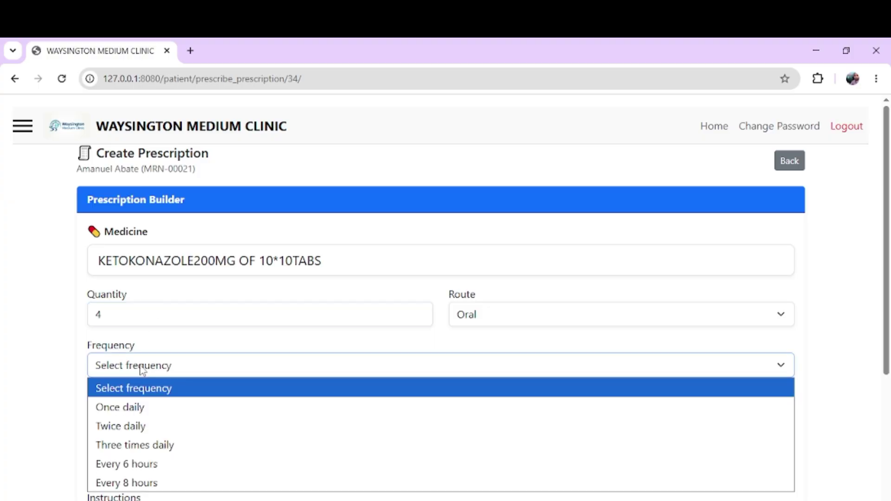
{"action": "left_click", "coordinate": [143, 426]}
Step: Set the instructions to 'after', add the medicine to the table and save the prescription
{"action": "scroll", "coordinate": [143, 425], "scroll_direction": "down", "scroll_amount": 4}
{"action": "left_click", "coordinate": [161, 324]}
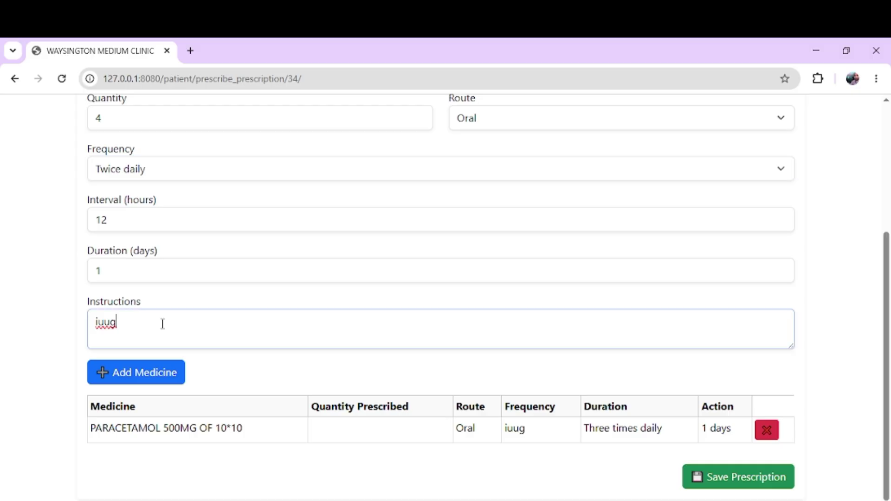
{"action": "key", "text": "ctrl+a"}
{"action": "type", "text": "dai"}
{"action": "key", "text": "BackSpace"}
{"action": "key", "text": "BackSpace"}
{"action": "key", "text": "BackSpace"}
{"action": "type", "text": "after"}
{"action": "left_click", "coordinate": [135, 375]}
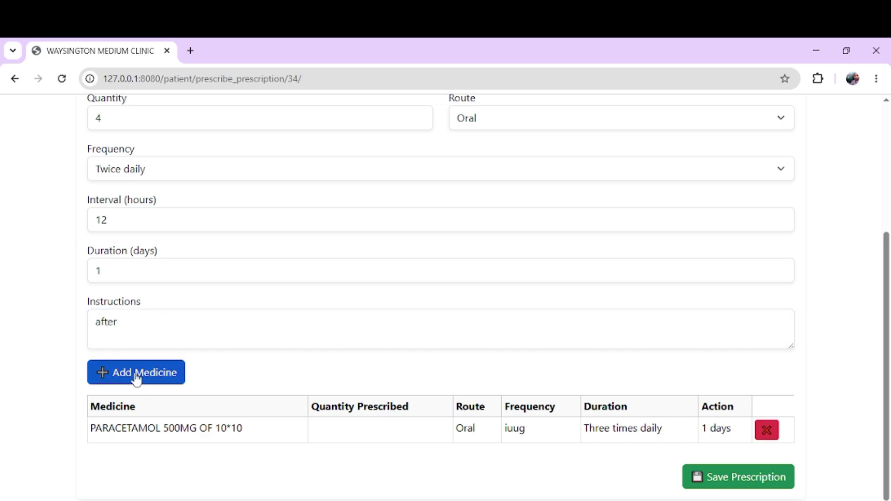
{"action": "left_click", "coordinate": [733, 479]}
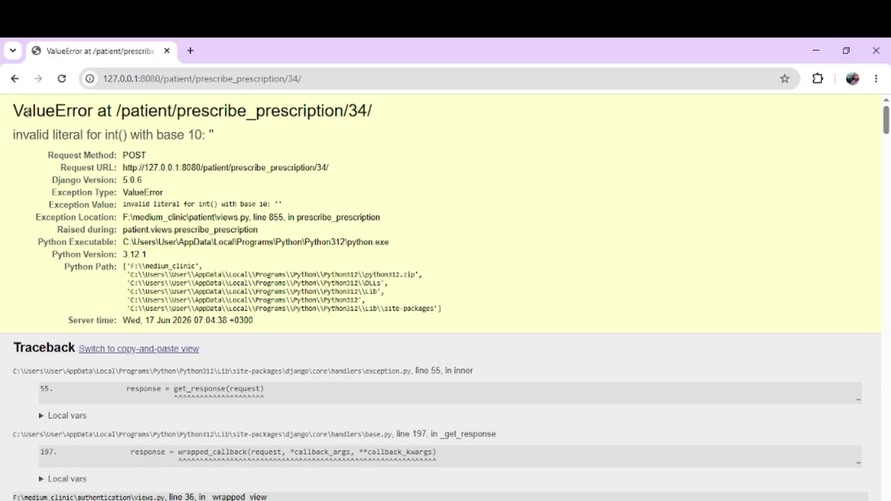
Step: Leave the error page, return to the patient's prescriptions and start a fresh Create Prescription form
{"action": "left_click", "coordinate": [14, 80]}
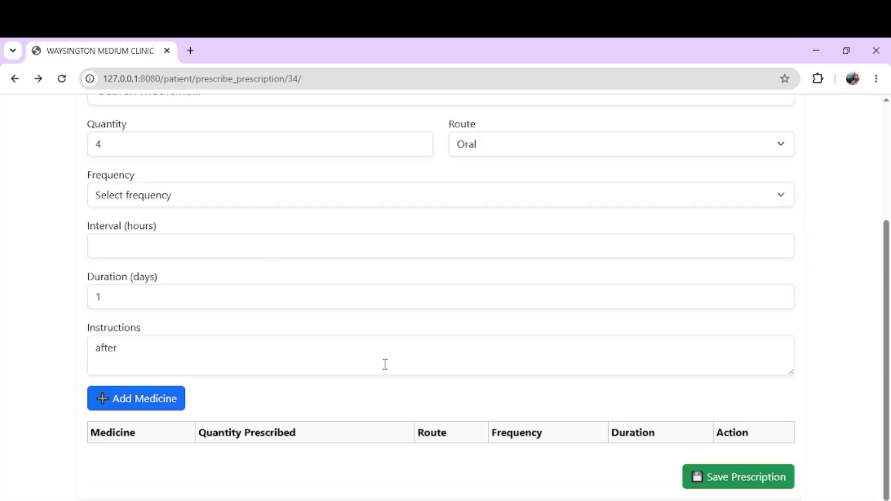
{"action": "left_click", "coordinate": [229, 374]}
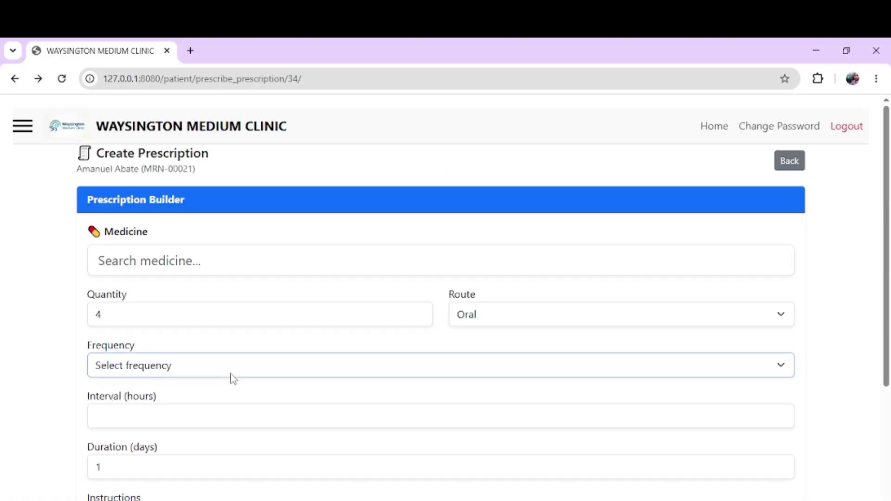
{"action": "left_click", "coordinate": [213, 444]}
{"action": "scroll", "coordinate": [314, 404], "scroll_direction": "down", "scroll_amount": 3}
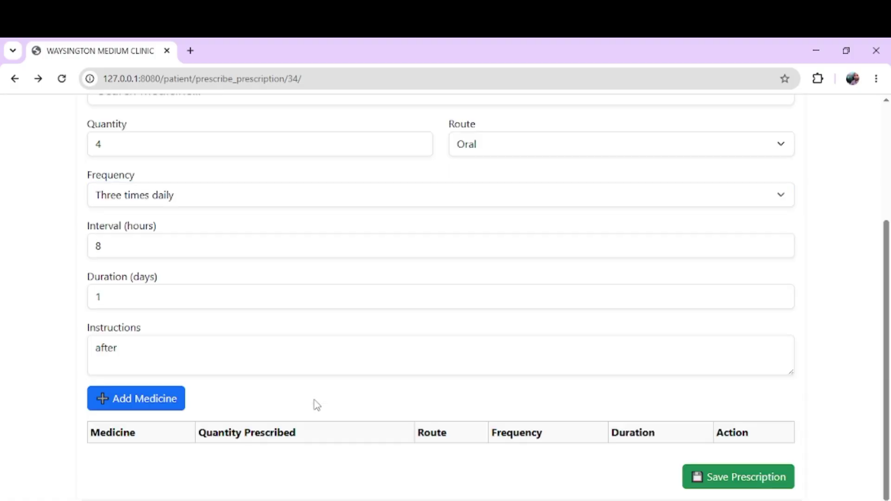
{"action": "scroll", "coordinate": [380, 352], "scroll_direction": "up", "scroll_amount": 3}
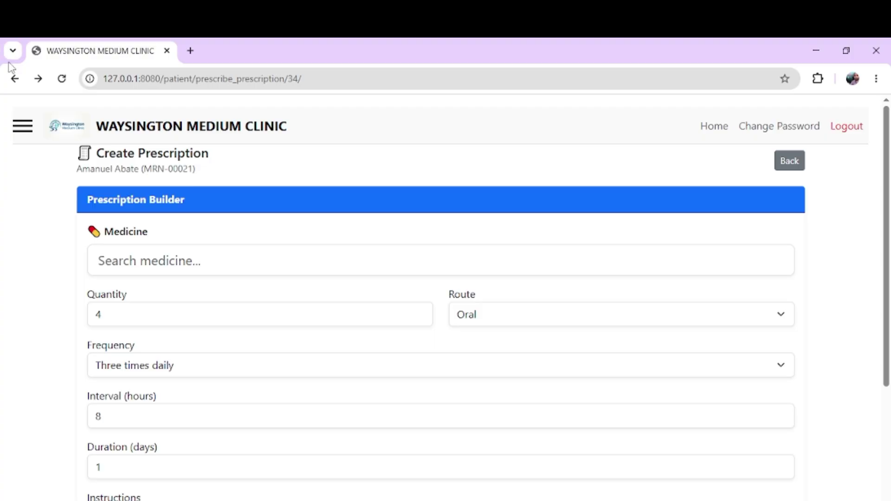
{"action": "left_click", "coordinate": [14, 80]}
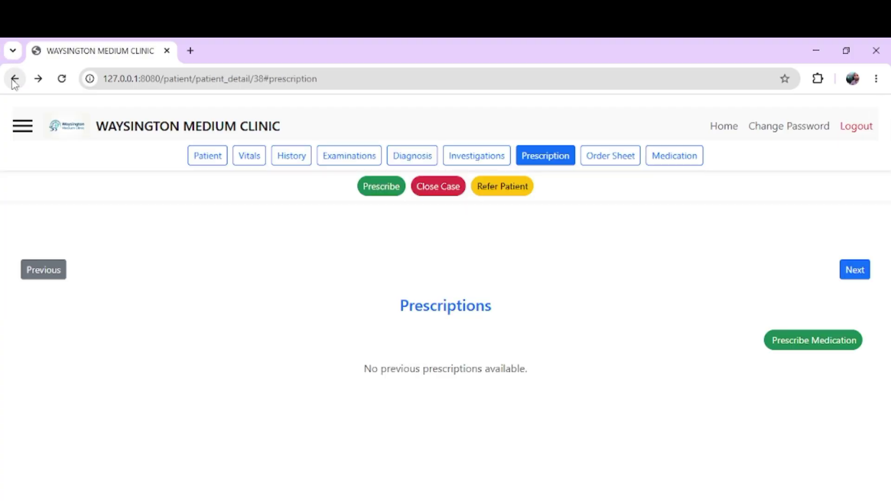
{"action": "left_click", "coordinate": [797, 339]}
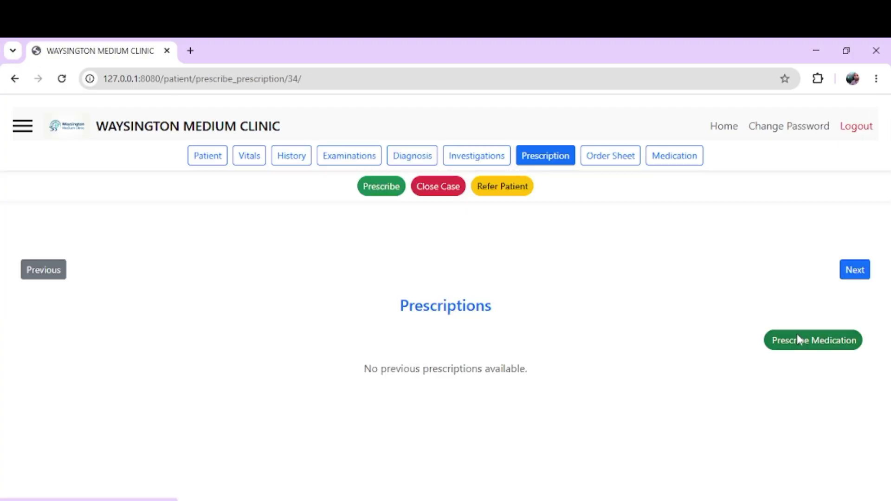
Step: Add KETOKONAZOLE200MG OF 10*10TABS, quantity 3, every 6 hours, with placeholder instructions
{"action": "left_click", "coordinate": [231, 262]}
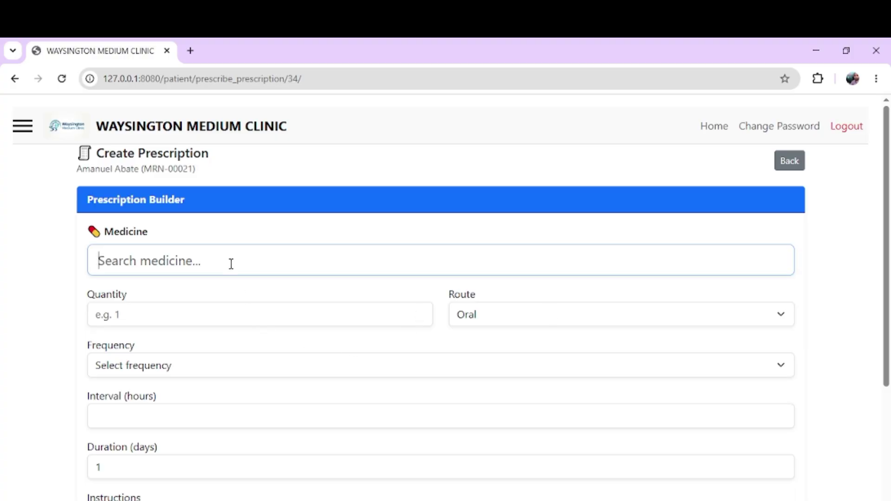
{"action": "type", "text": "ke"}
{"action": "left_click", "coordinate": [221, 293]}
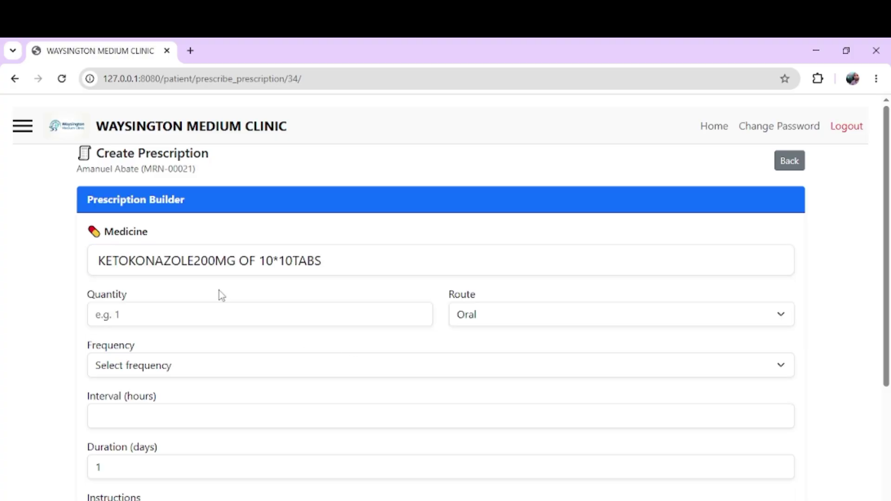
{"action": "left_click", "coordinate": [206, 312]}
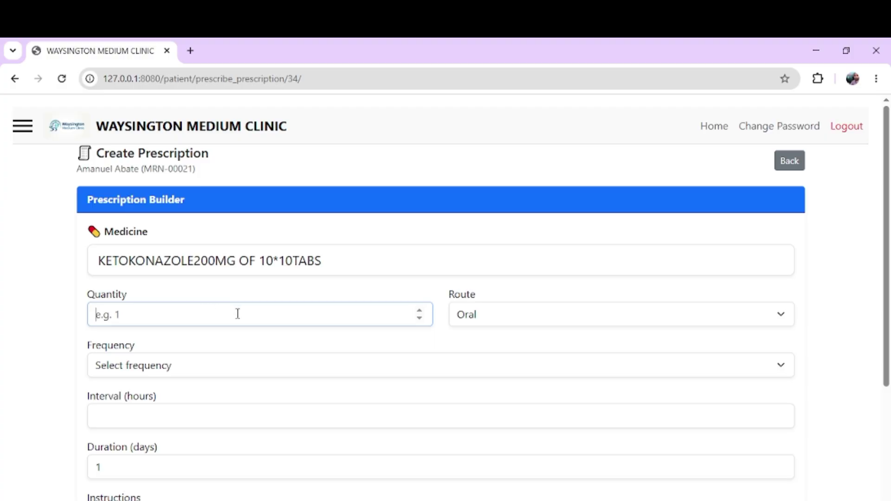
{"action": "type", "text": "3"}
{"action": "left_click", "coordinate": [234, 367]}
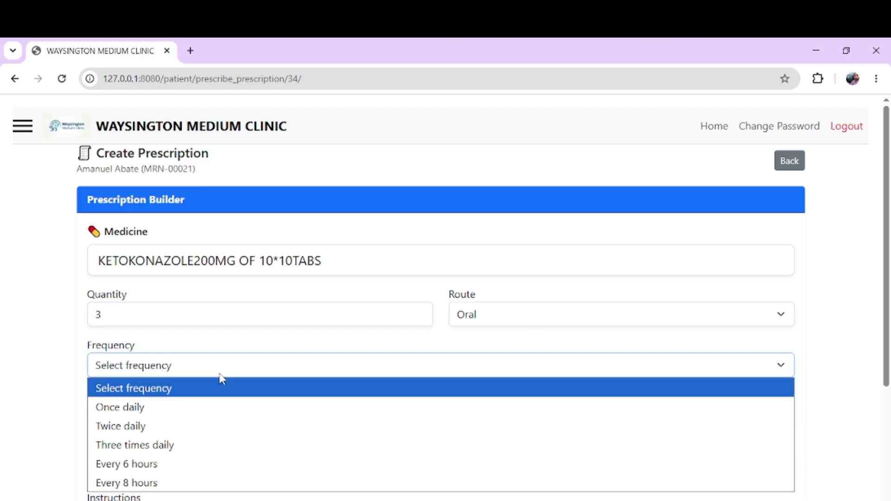
{"action": "left_click", "coordinate": [189, 460]}
{"action": "scroll", "coordinate": [169, 432], "scroll_direction": "down", "scroll_amount": 3}
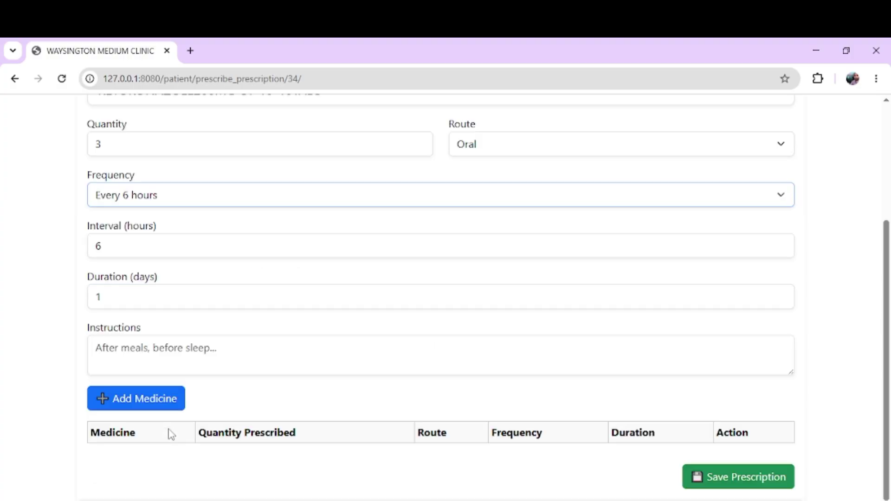
{"action": "left_click", "coordinate": [150, 354]}
{"action": "type", "text": "ahgfghfg"}
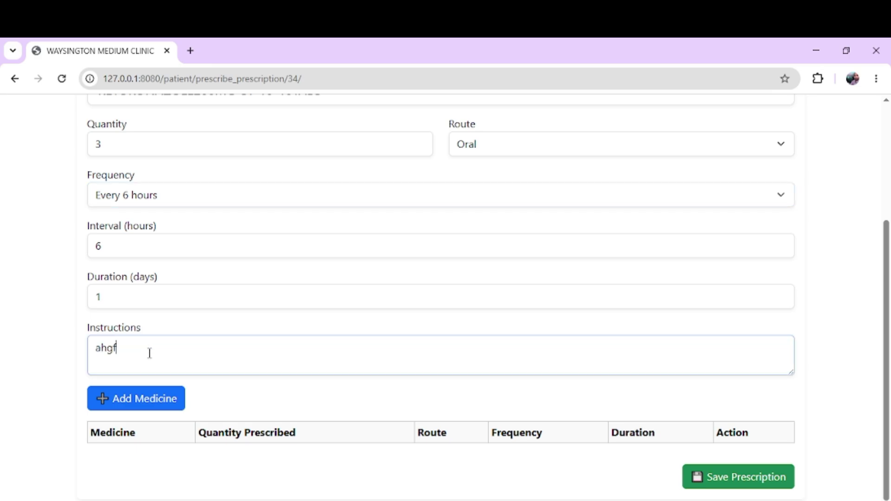
{"action": "left_click", "coordinate": [146, 400]}
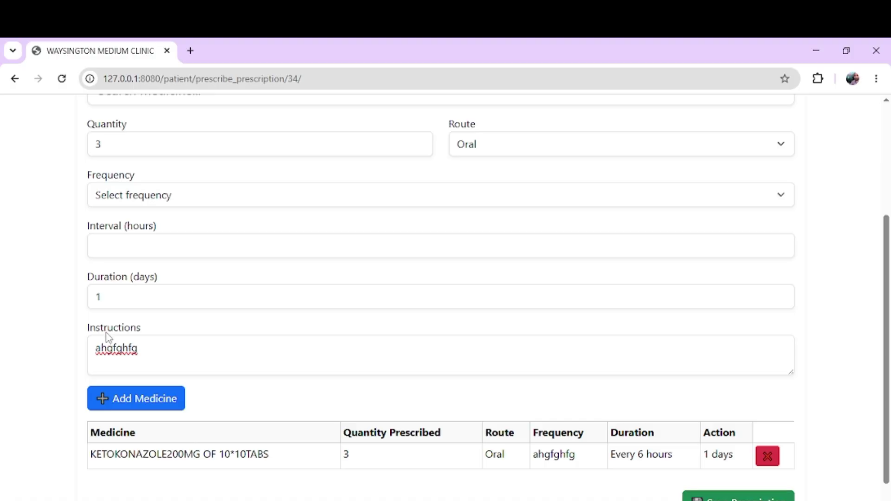
Step: Add Parastamol at three times daily, then save the two-medicine prescription
{"action": "scroll", "coordinate": [107, 338], "scroll_direction": "up", "scroll_amount": 3}
{"action": "left_click", "coordinate": [130, 258]}
{"action": "type", "text": "pa"}
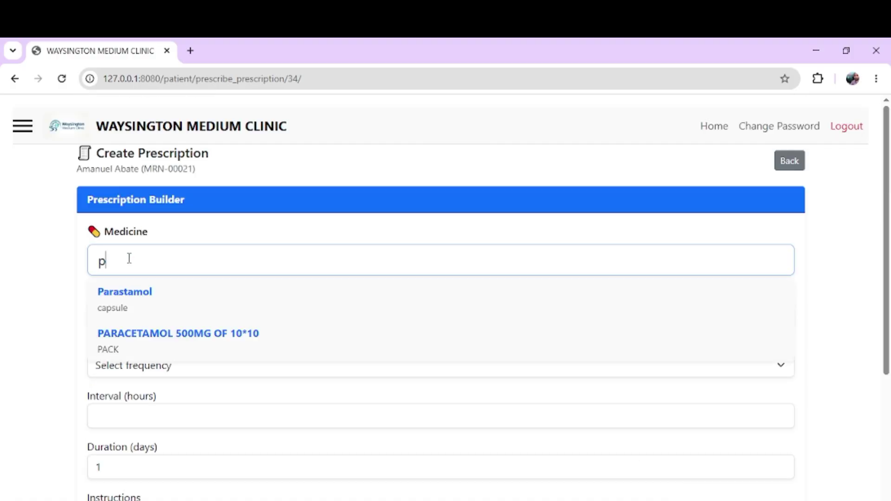
{"action": "left_click", "coordinate": [136, 304]}
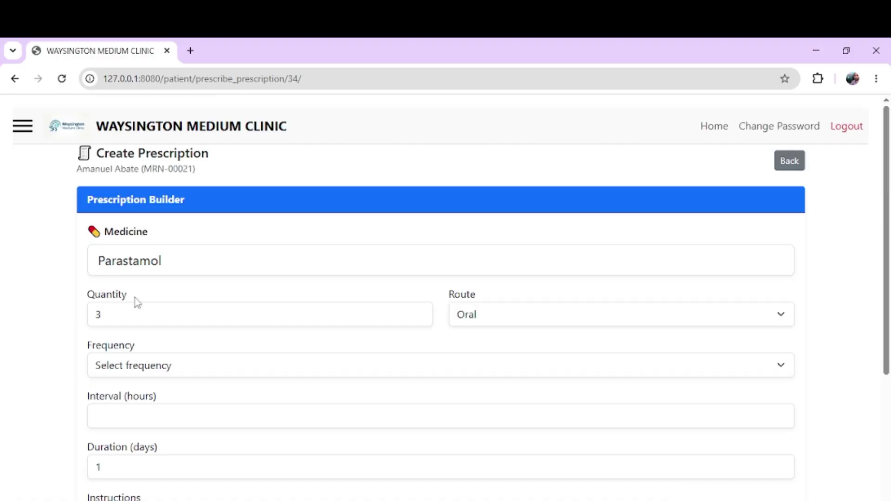
{"action": "left_click", "coordinate": [154, 369]}
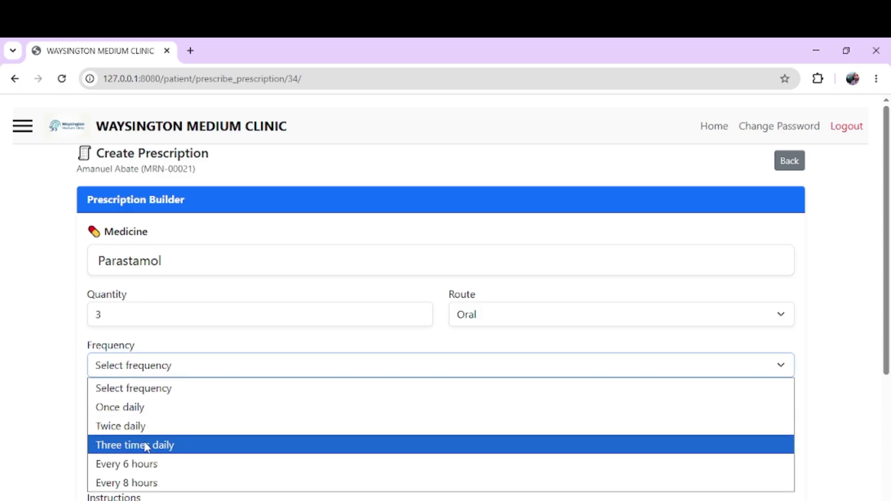
{"action": "left_click", "coordinate": [149, 445]}
{"action": "scroll", "coordinate": [147, 446], "scroll_direction": "down", "scroll_amount": 3}
{"action": "left_click", "coordinate": [146, 420]}
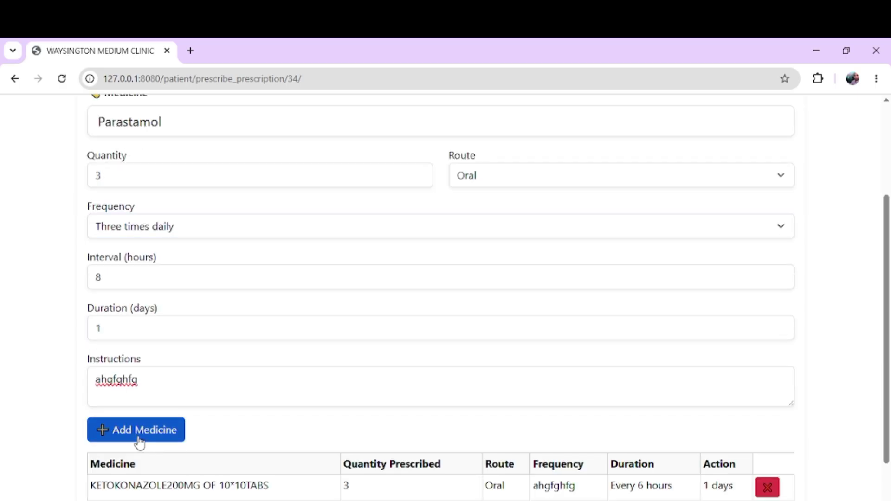
{"action": "scroll", "coordinate": [138, 442], "scroll_direction": "down", "scroll_amount": 2}
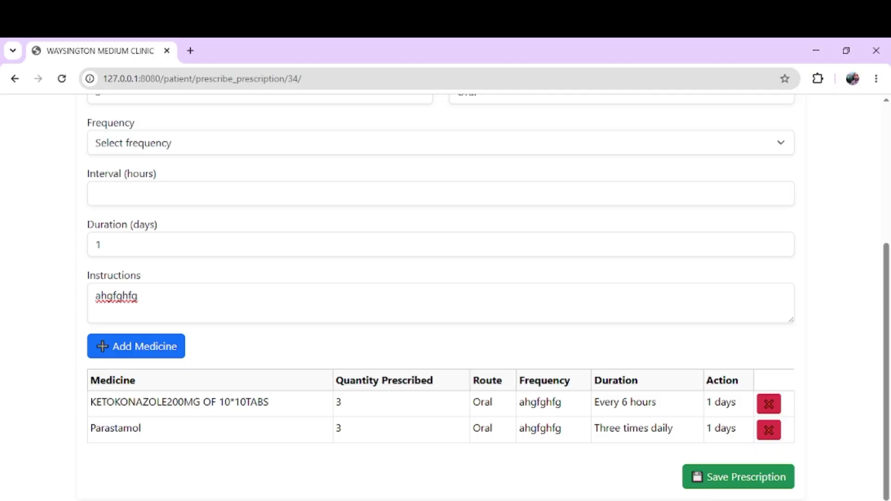
{"action": "left_click", "coordinate": [755, 482]}
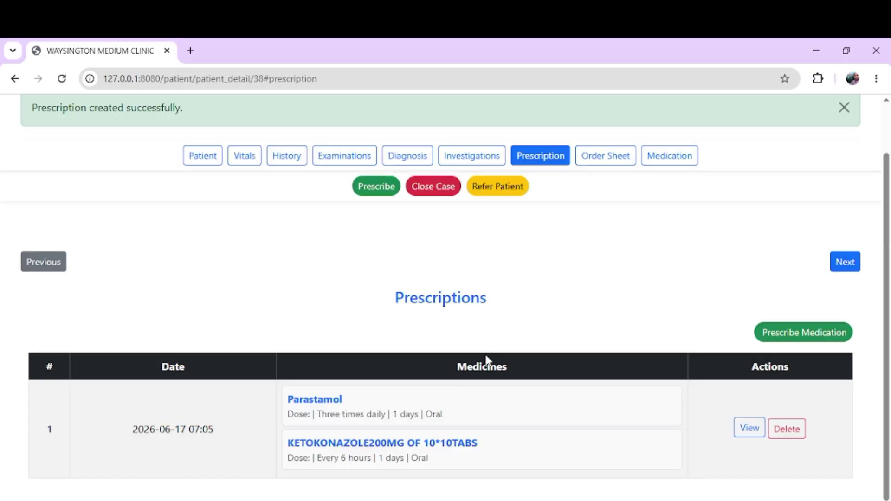
Step: Preview prescription 1 and queue Parastamol (qty 3, three times daily) as an external medicine
{"action": "double_click", "coordinate": [431, 302]}
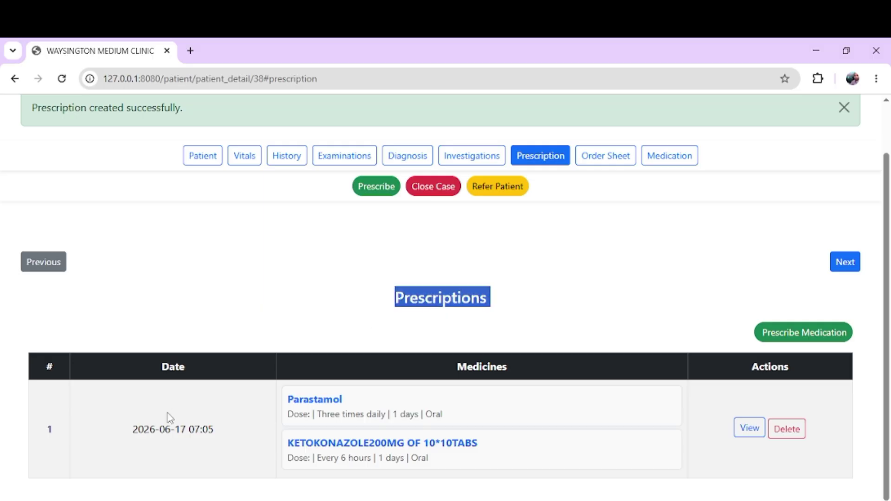
{"action": "left_click", "coordinate": [160, 437]}
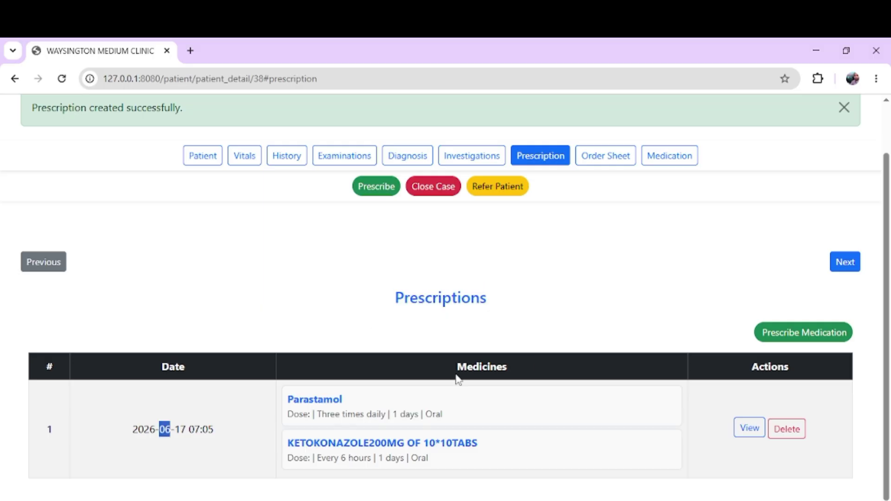
{"action": "left_click", "coordinate": [740, 427]}
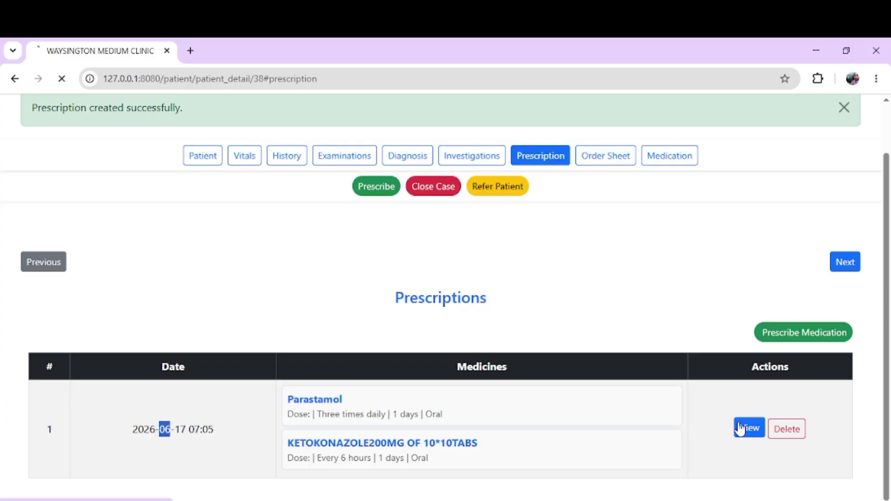
{"action": "scroll", "coordinate": [599, 373], "scroll_direction": "down", "scroll_amount": 5}
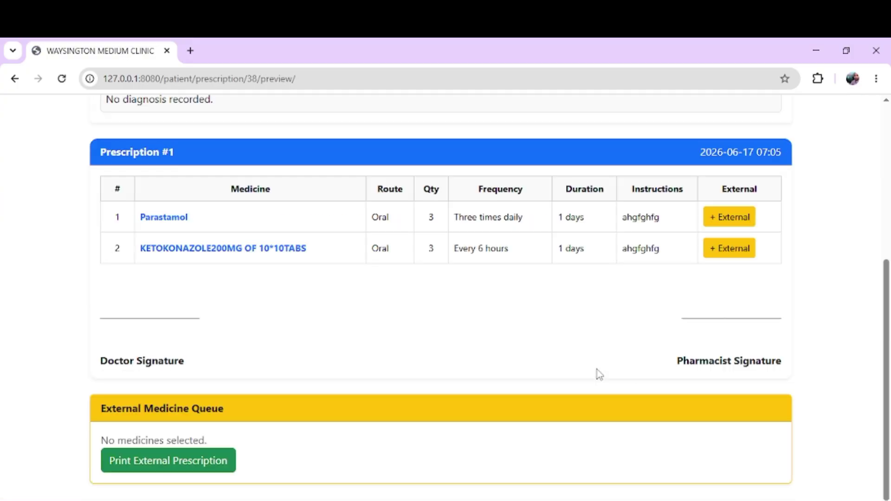
{"action": "scroll", "coordinate": [437, 316], "scroll_direction": "up", "scroll_amount": 5}
{"action": "scroll", "coordinate": [436, 308], "scroll_direction": "down", "scroll_amount": 5}
{"action": "double_click", "coordinate": [175, 217]}
{"action": "left_click", "coordinate": [408, 285]}
Step: Queue Parastamol and KETOKONAZOLE200MG externally and bring up the printable external prescription
{"action": "left_click", "coordinate": [723, 228]}
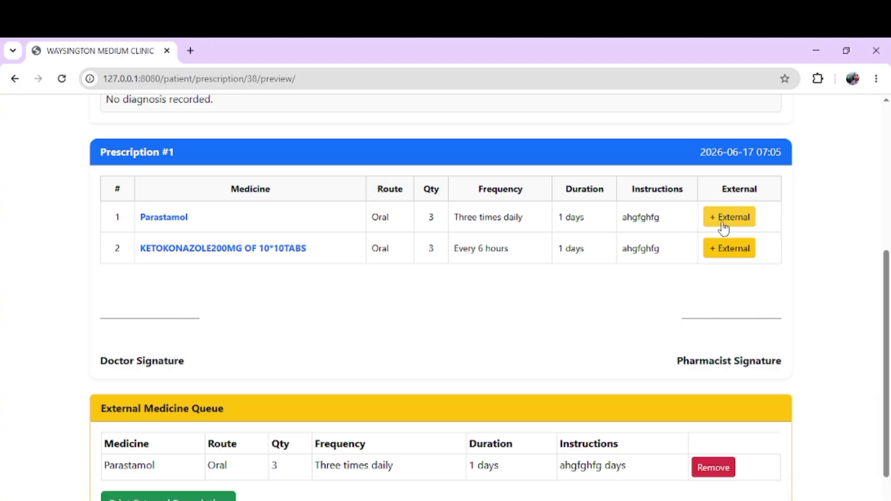
{"action": "scroll", "coordinate": [723, 228], "scroll_direction": "down", "scroll_amount": 1}
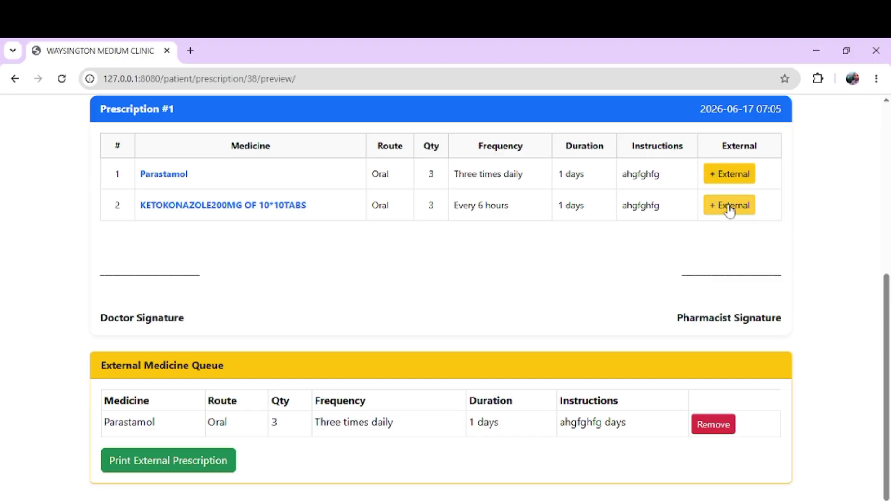
{"action": "left_click", "coordinate": [729, 208]}
{"action": "scroll", "coordinate": [553, 297], "scroll_direction": "down", "scroll_amount": 1}
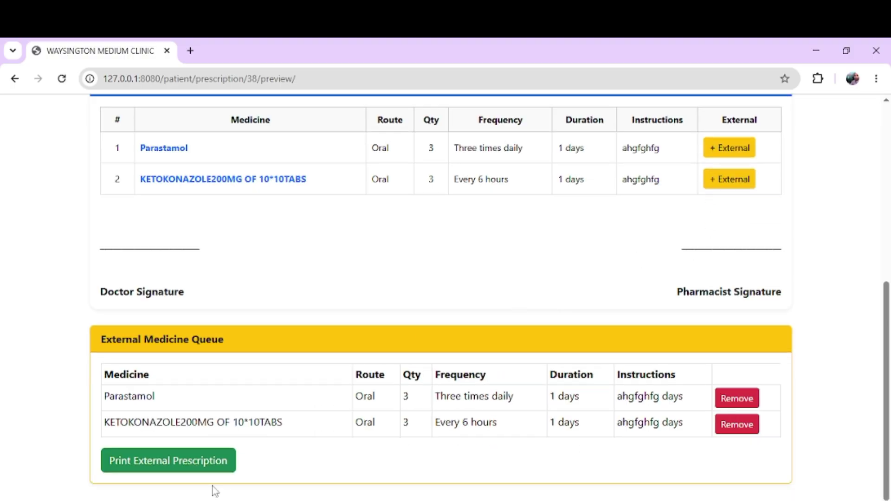
{"action": "left_click", "coordinate": [173, 469]}
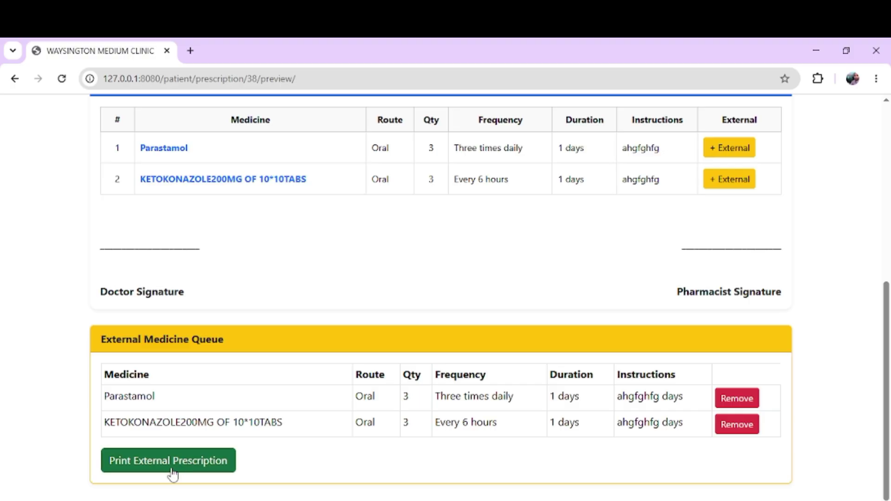
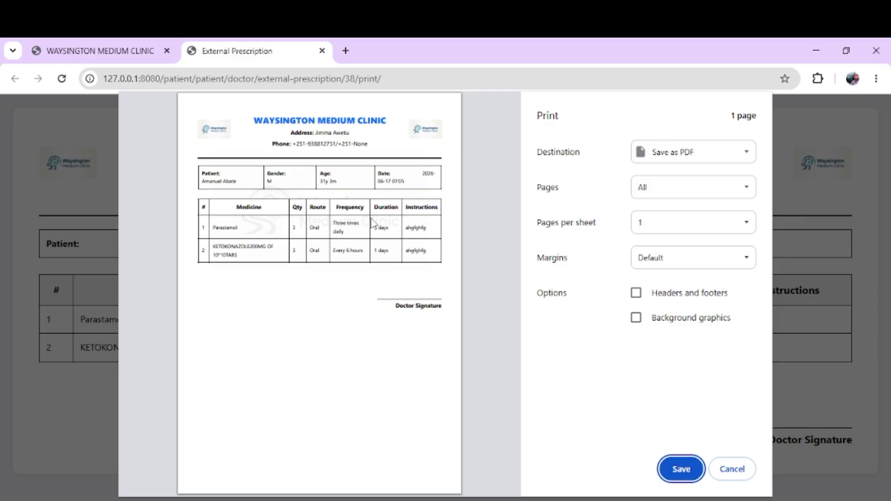
Step: Cancel printing the external prescription for Parastamol and KETOKONAZOLE200MG
{"action": "scroll", "coordinate": [372, 220], "scroll_direction": "up", "scroll_amount": 3, "text": "ctrl"}
{"action": "scroll", "coordinate": [371, 222], "scroll_direction": "down", "scroll_amount": 3, "text": "ctrl"}
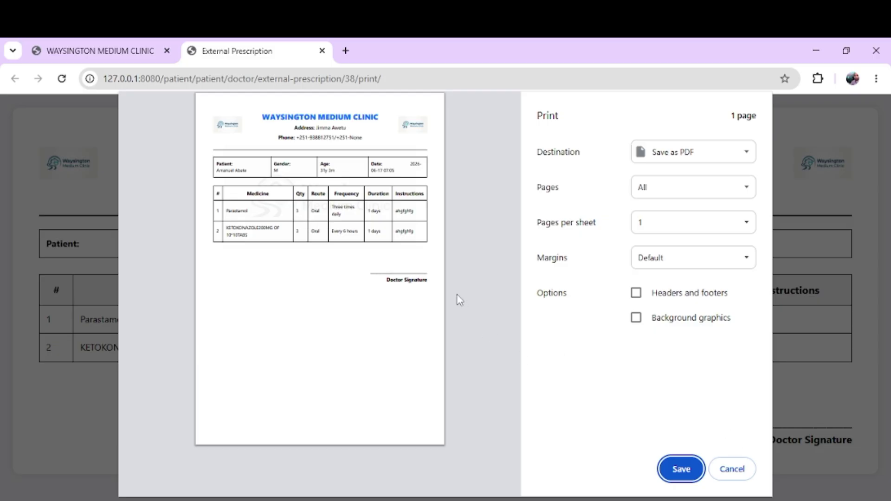
{"action": "triple_click", "coordinate": [410, 279]}
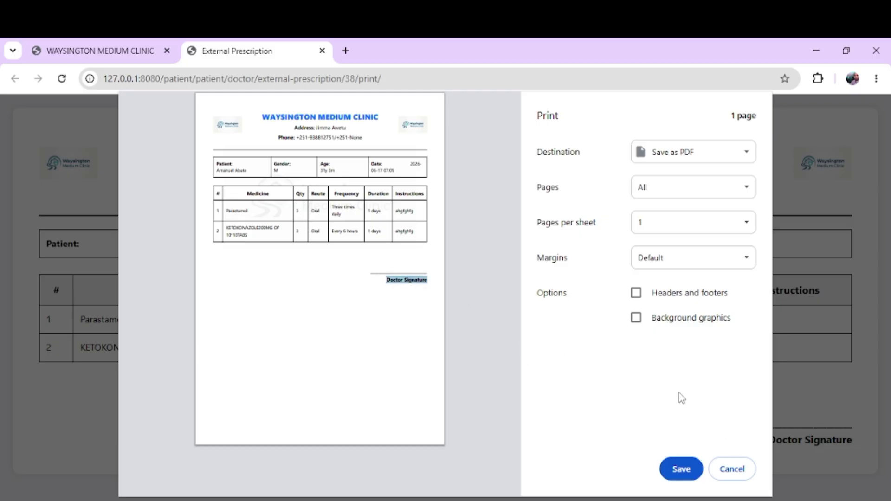
{"action": "left_click", "coordinate": [729, 469]}
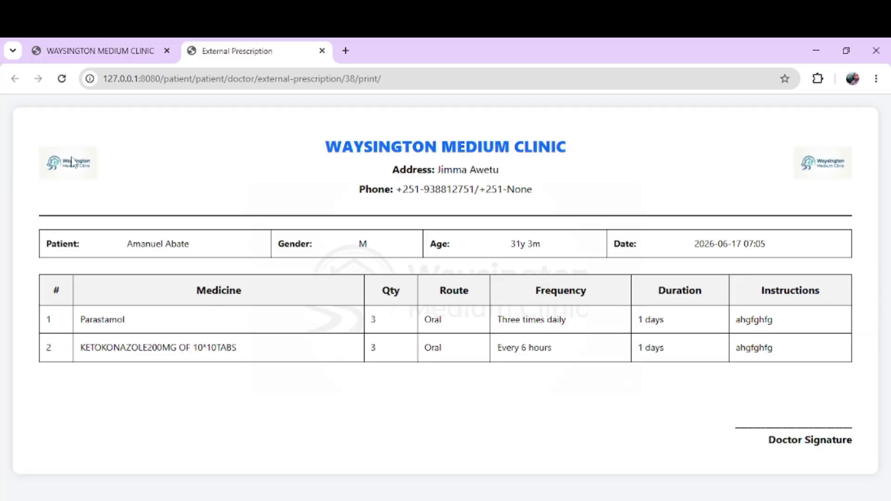
Step: Return to the doctor's home page and open the first assigned patient's details
{"action": "left_click", "coordinate": [75, 60]}
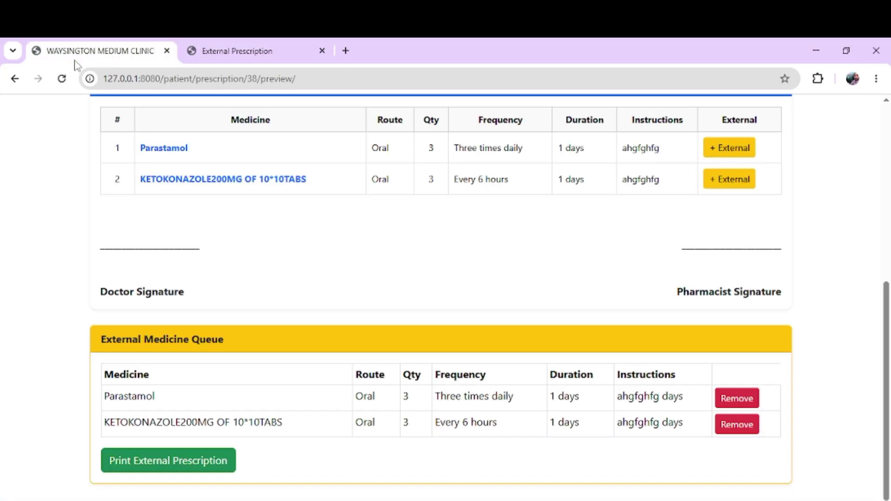
{"action": "scroll", "coordinate": [308, 233], "scroll_direction": "up", "scroll_amount": 10}
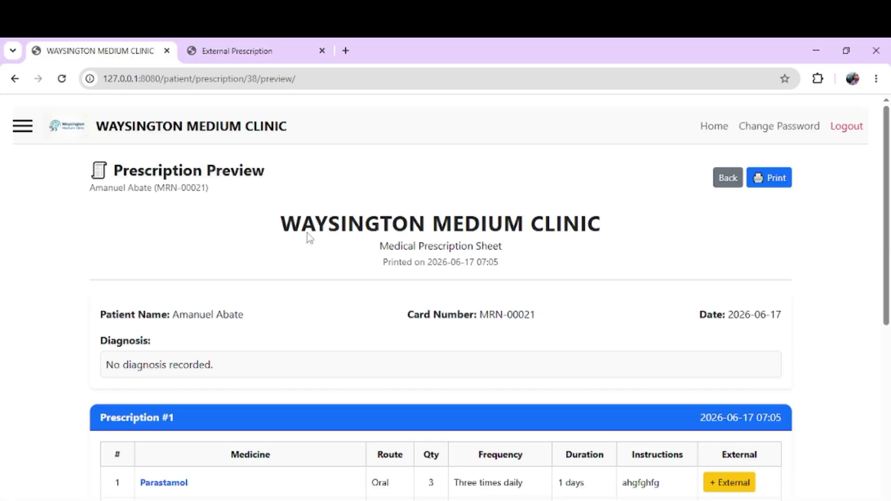
{"action": "left_click", "coordinate": [249, 132]}
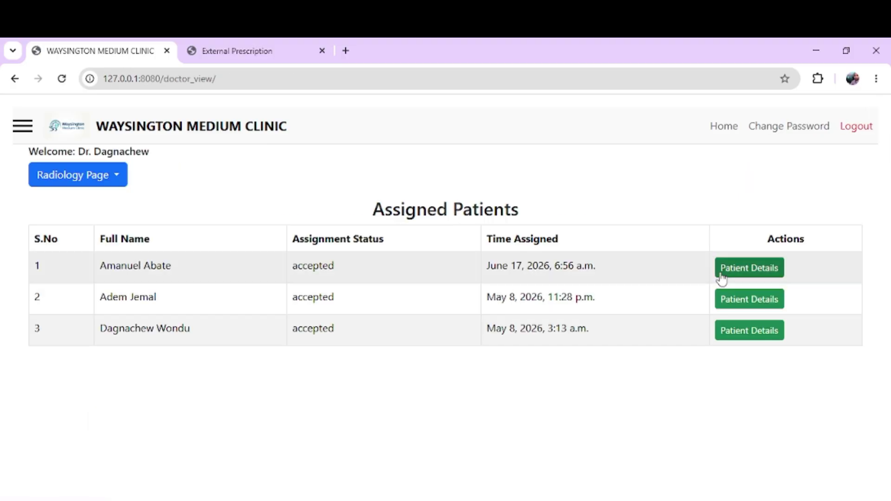
{"action": "left_click", "coordinate": [722, 273]}
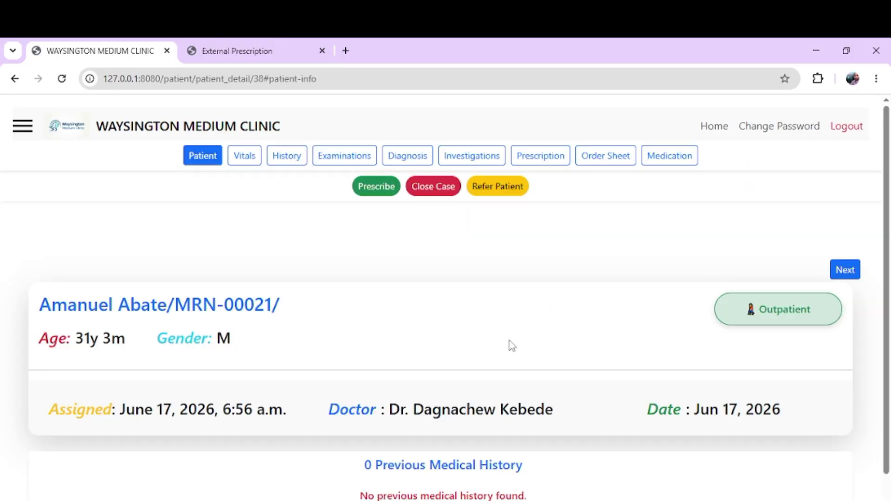
Step: Open the Patient Referral Form and look over its Medical Information and Medications sections
{"action": "left_click", "coordinate": [502, 187]}
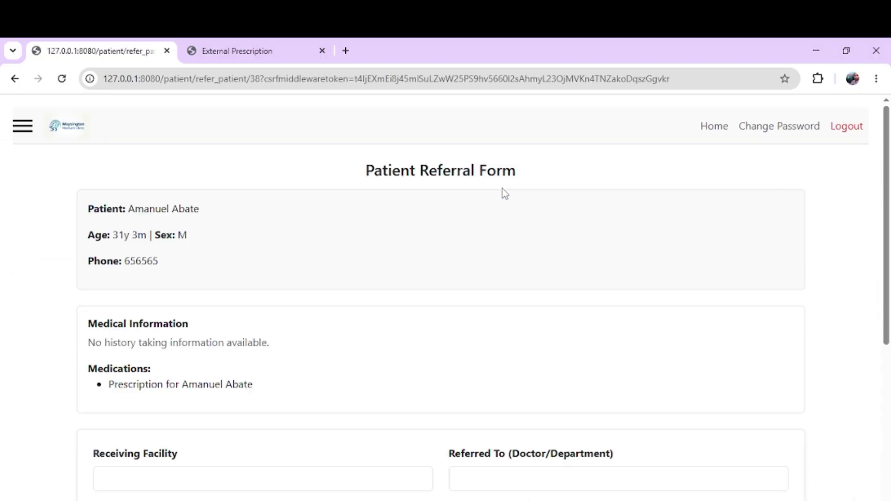
{"action": "scroll", "coordinate": [469, 278], "scroll_direction": "down", "scroll_amount": 5}
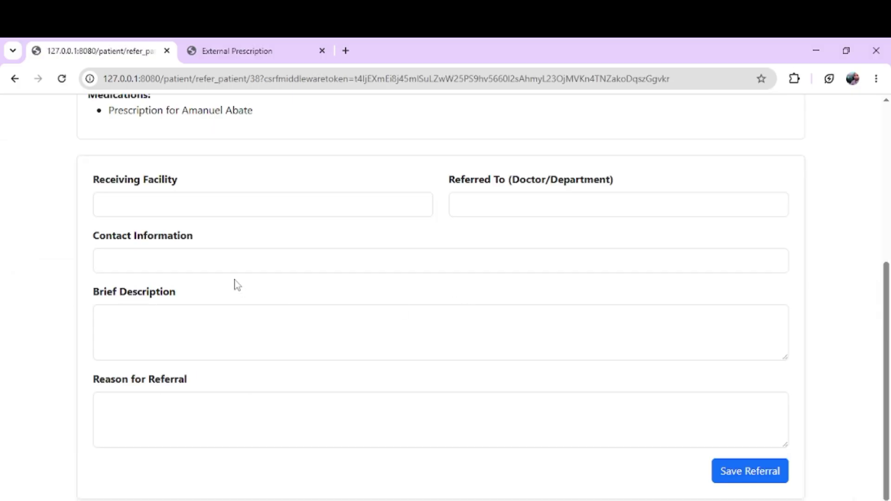
{"action": "scroll", "coordinate": [234, 285], "scroll_direction": "up", "scroll_amount": 5}
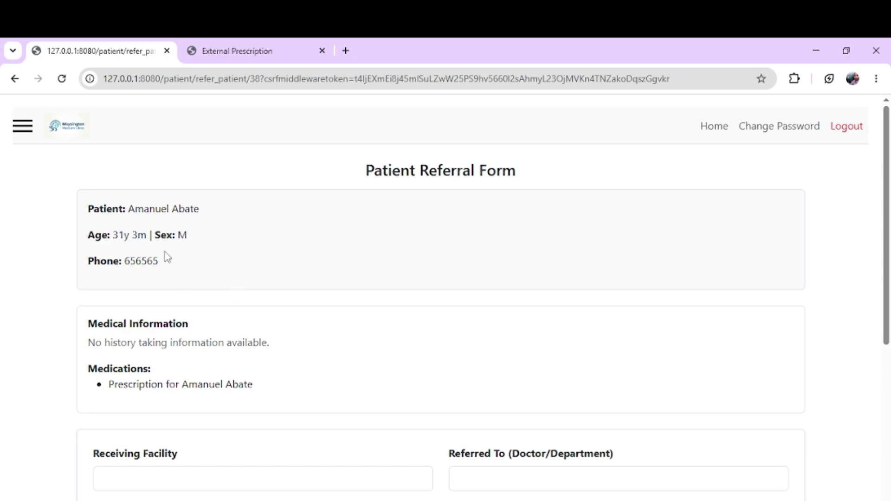
{"action": "scroll", "coordinate": [167, 258], "scroll_direction": "down", "scroll_amount": 5}
{"action": "scroll", "coordinate": [170, 235], "scroll_direction": "up", "scroll_amount": 5}
{"action": "triple_click", "coordinate": [135, 323]}
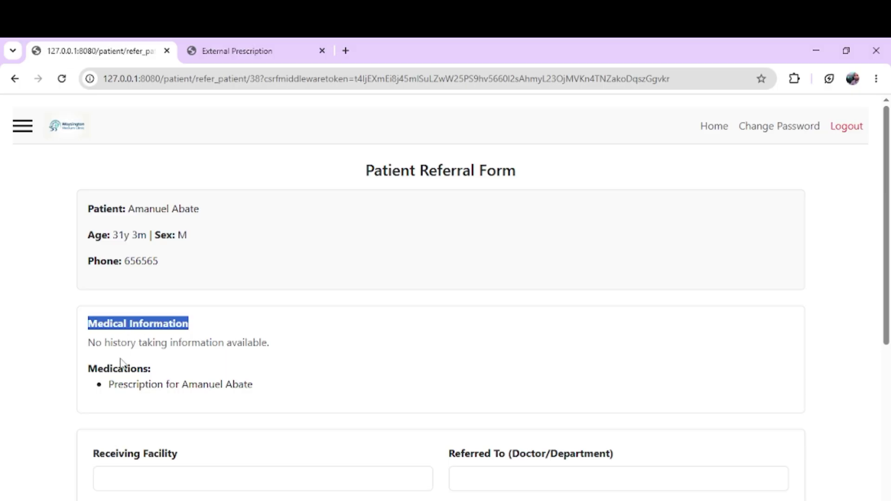
{"action": "double_click", "coordinate": [120, 368]}
{"action": "scroll", "coordinate": [120, 366], "scroll_direction": "down", "scroll_amount": 5}
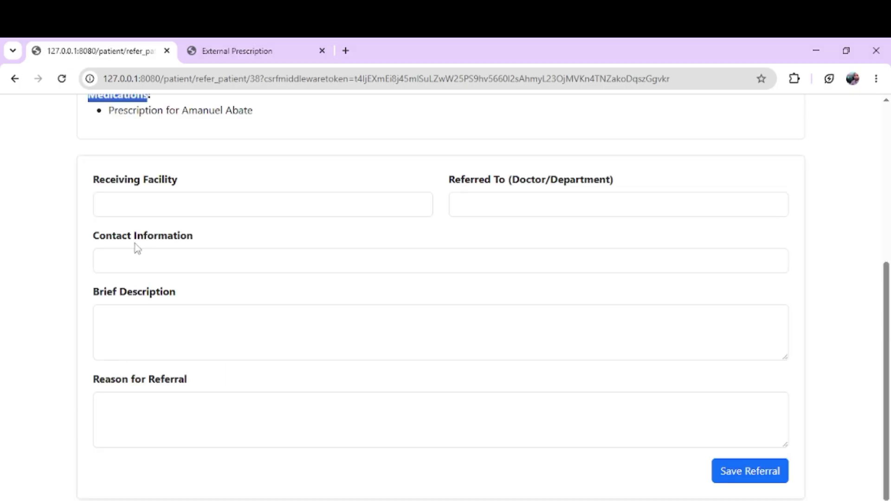
{"action": "left_click", "coordinate": [135, 210]}
{"action": "left_click", "coordinate": [149, 284]}
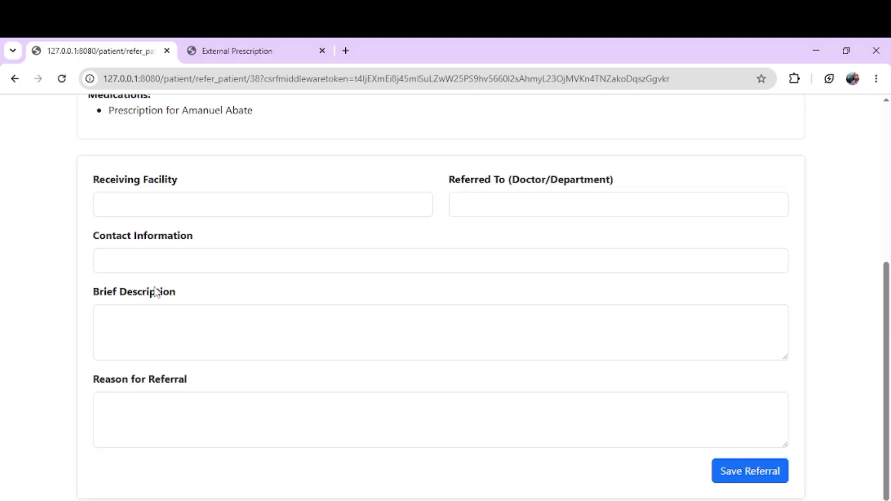
{"action": "scroll", "coordinate": [778, 437], "scroll_direction": "up", "scroll_amount": 5}
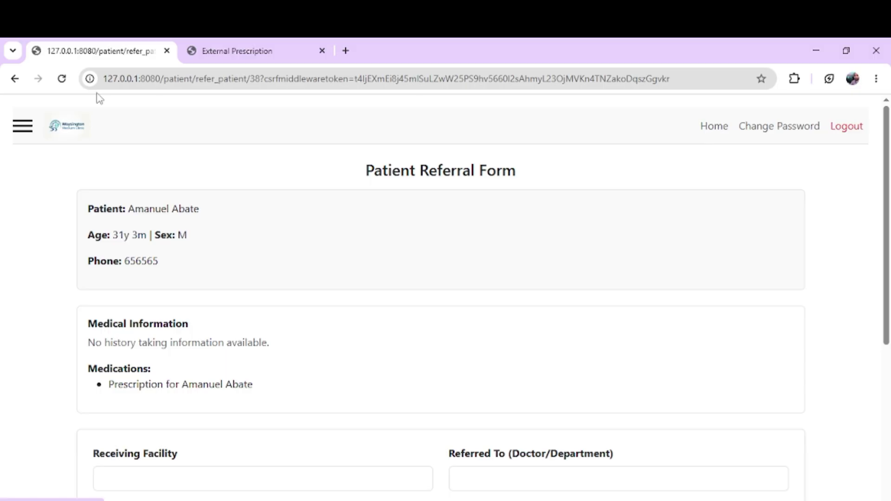
Step: Back out of the referral, cancel the Close Case prompt, and return to Assigned Patients
{"action": "left_click", "coordinate": [14, 80]}
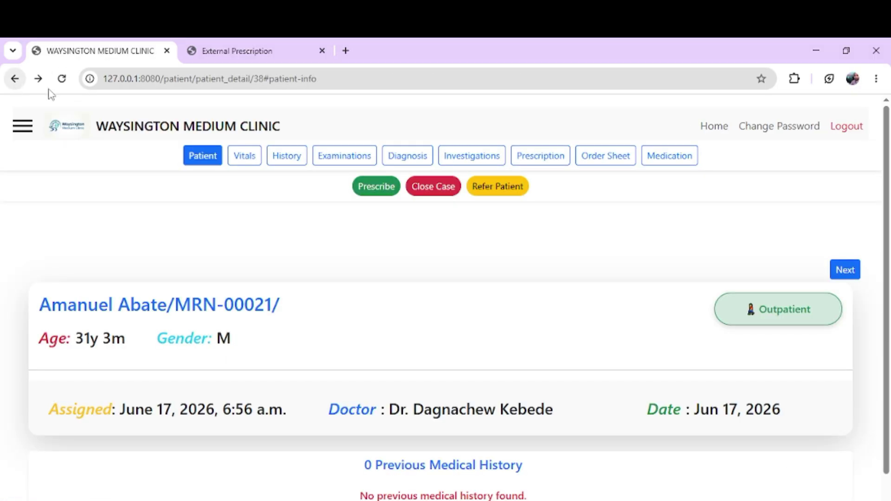
{"action": "left_click", "coordinate": [427, 189]}
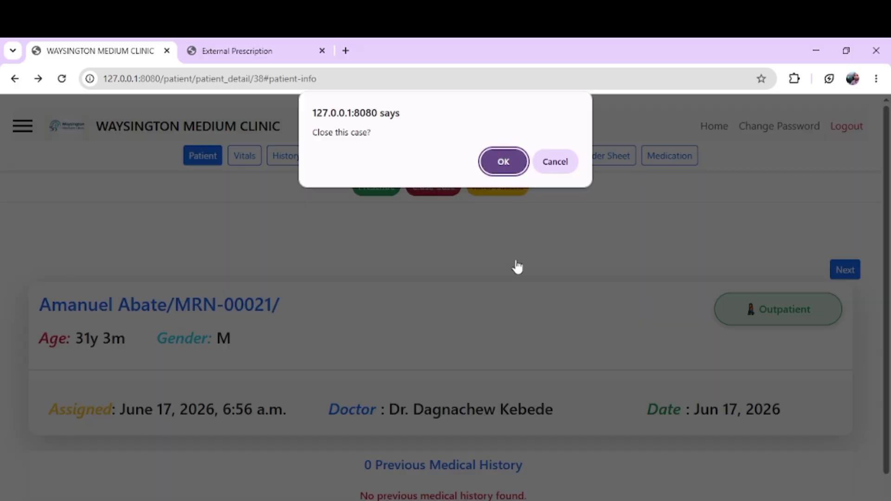
{"action": "left_click", "coordinate": [555, 162]}
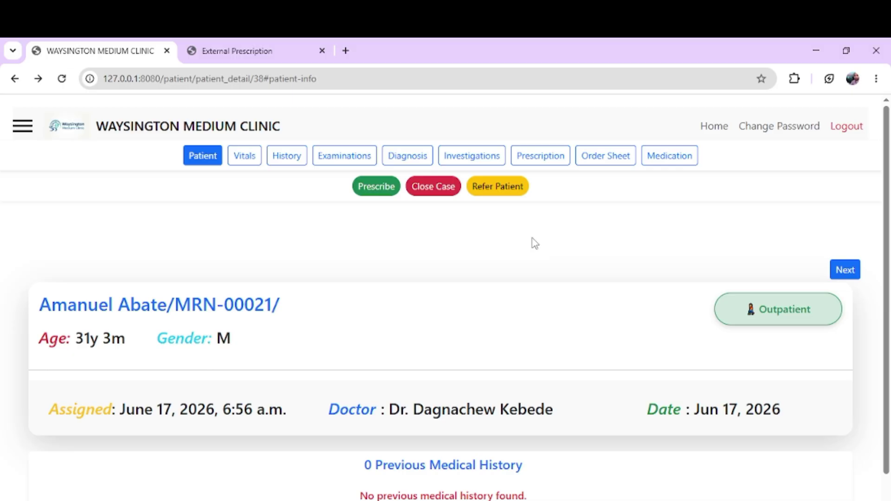
{"action": "left_click", "coordinate": [124, 127]}
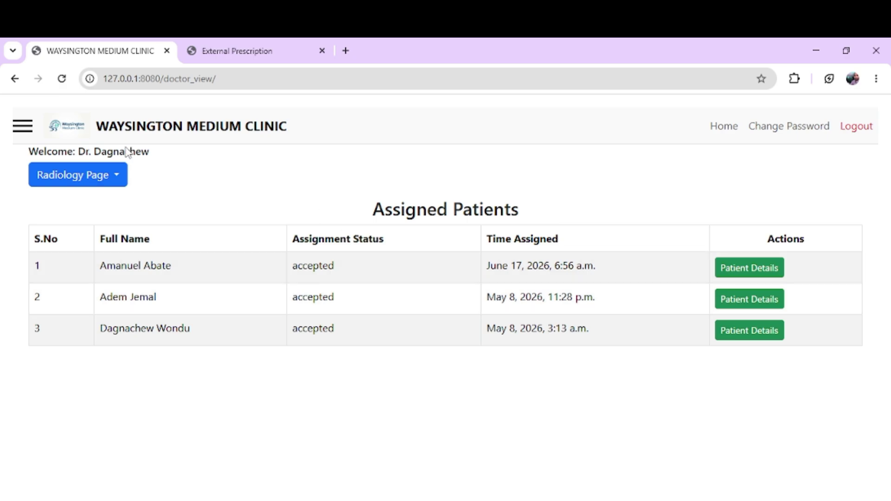
{"action": "left_click", "coordinate": [112, 173]}
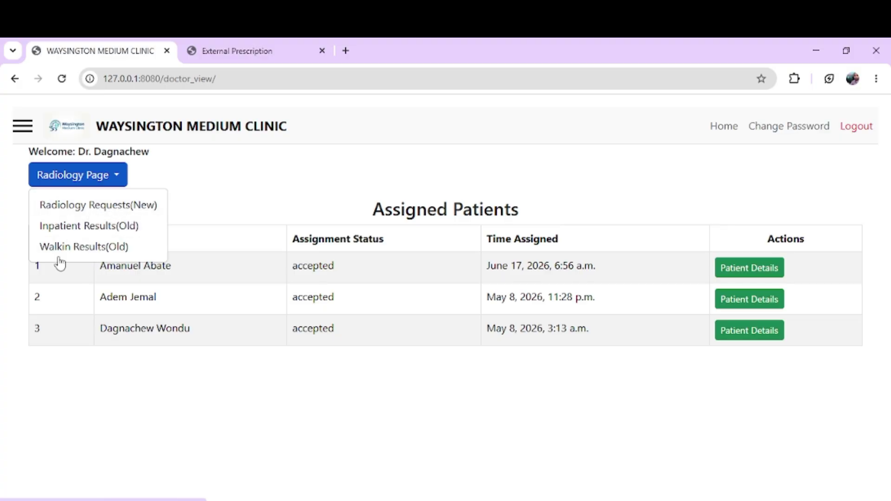
{"action": "left_click", "coordinate": [200, 199]}
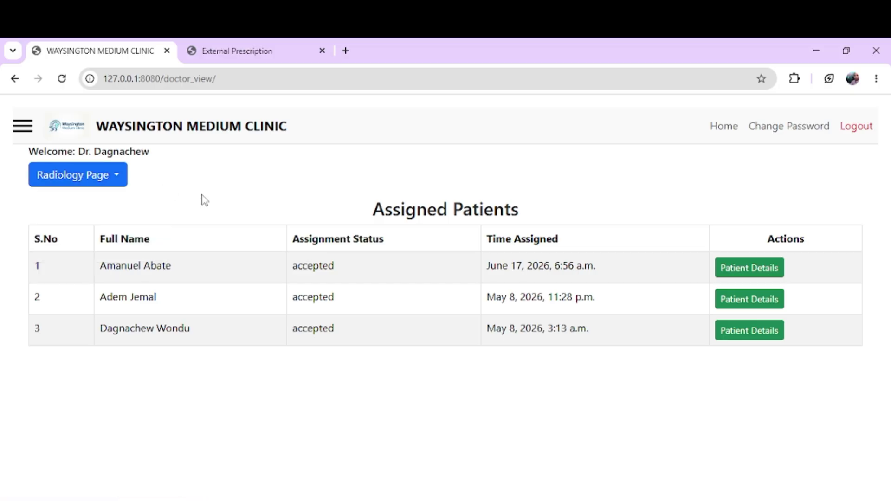
{"action": "triple_click", "coordinate": [409, 211]}
{"action": "left_click", "coordinate": [698, 185]}
Step: Log out of the doctor account and sign in with the autofilled username and a new password
{"action": "left_click", "coordinate": [856, 131]}
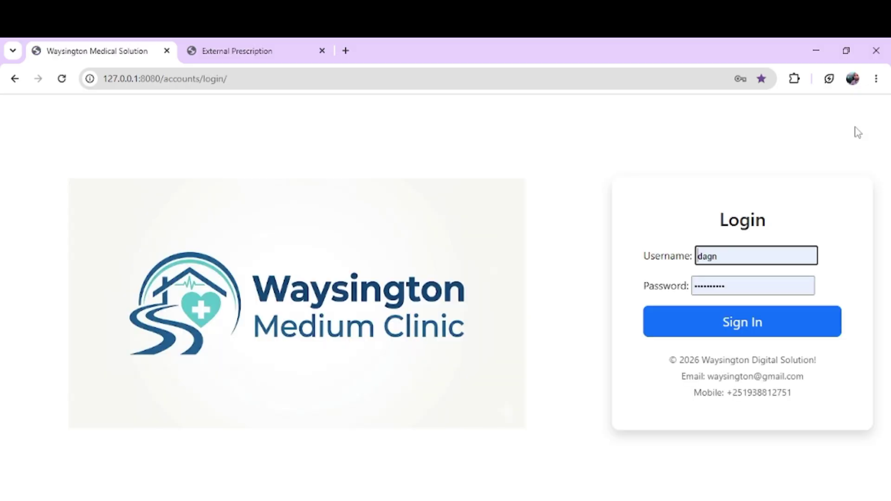
{"action": "double_click", "coordinate": [739, 258]}
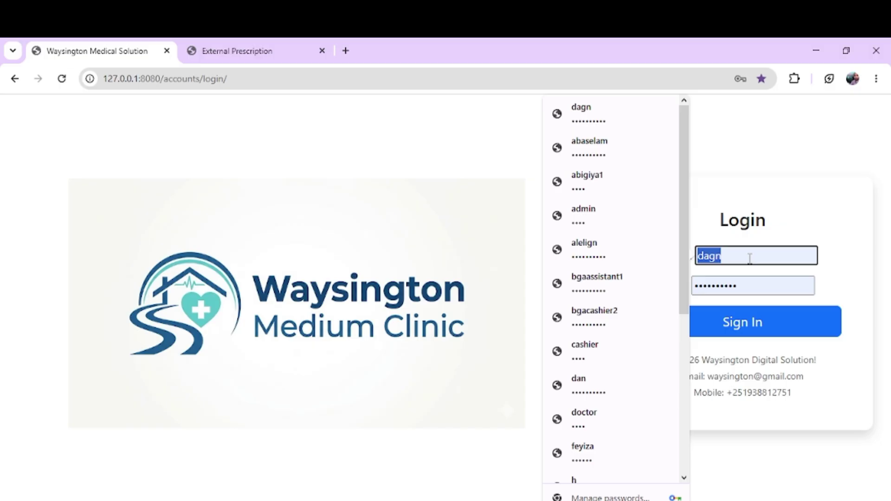
{"action": "left_click", "coordinate": [752, 258]}
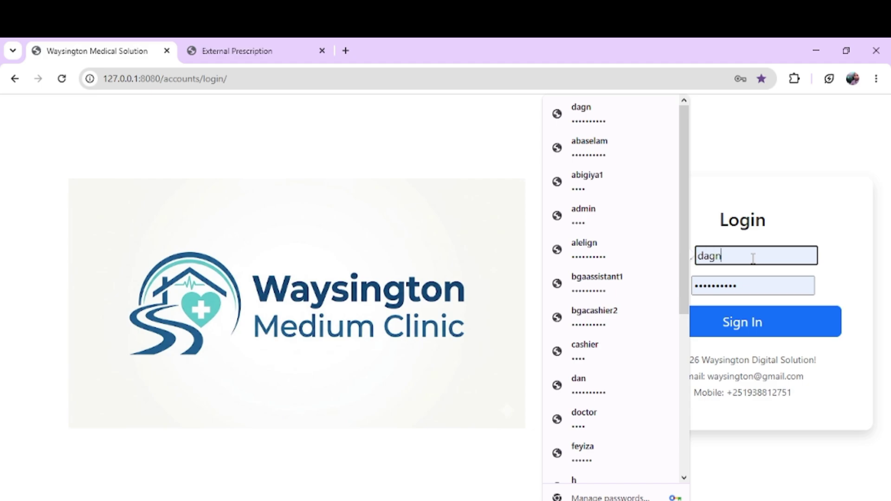
{"action": "key", "text": "Tab"}
{"action": "type", "text": "•"}
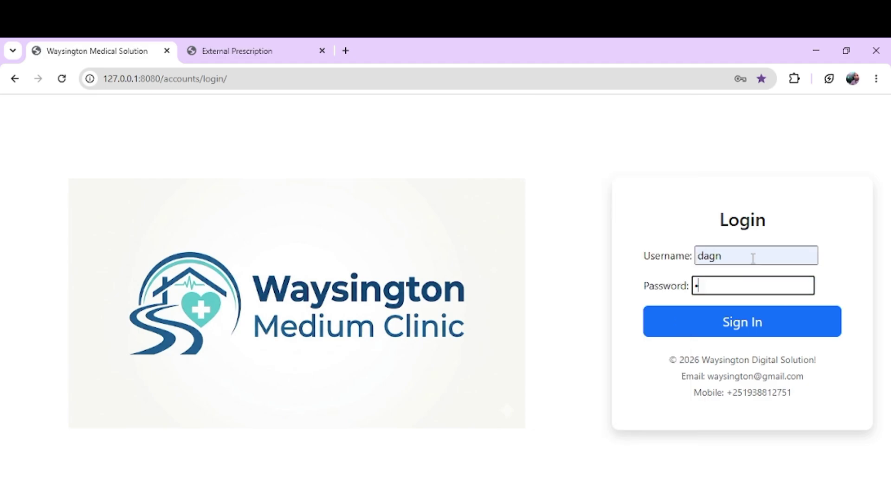
{"action": "key", "text": "Return"}
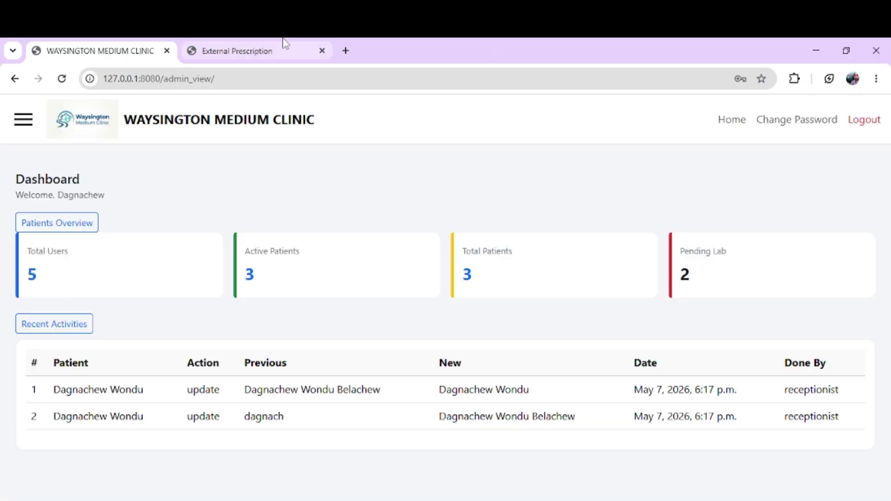
Step: Close the external prescription print tab and open the Revenue Report from the admin Reports menu
{"action": "left_click", "coordinate": [285, 44]}
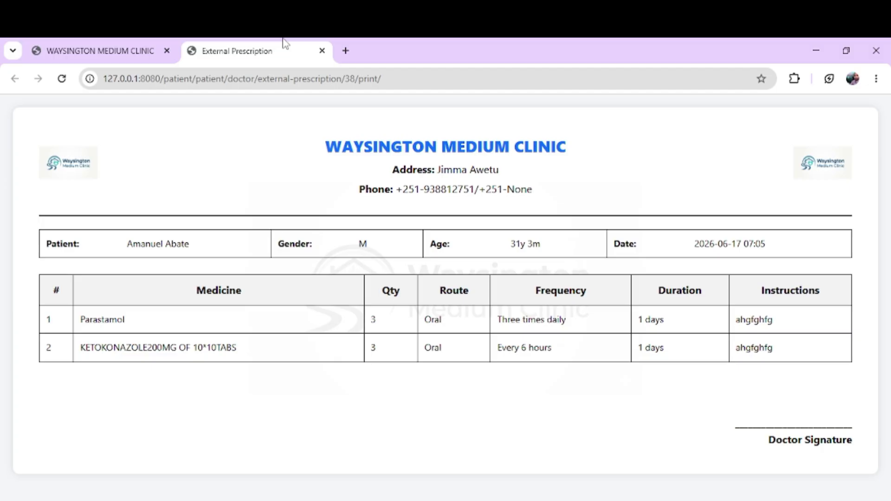
{"action": "left_click", "coordinate": [321, 51]}
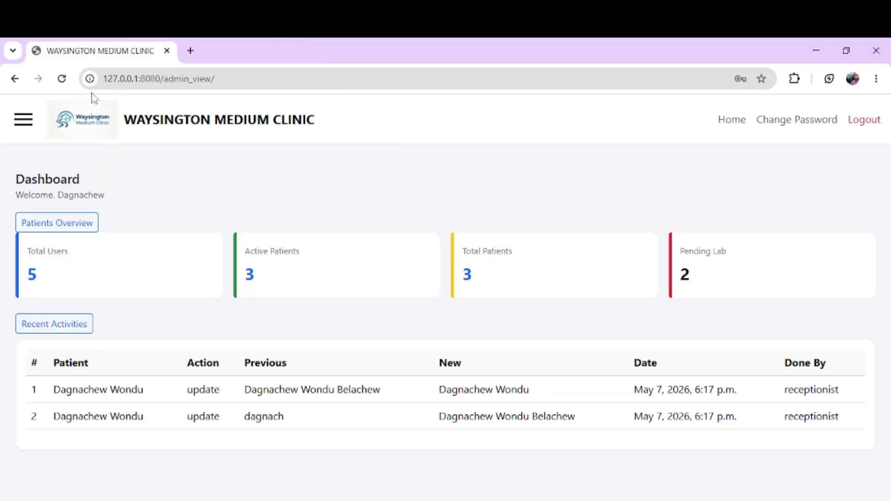
{"action": "left_click", "coordinate": [21, 122]}
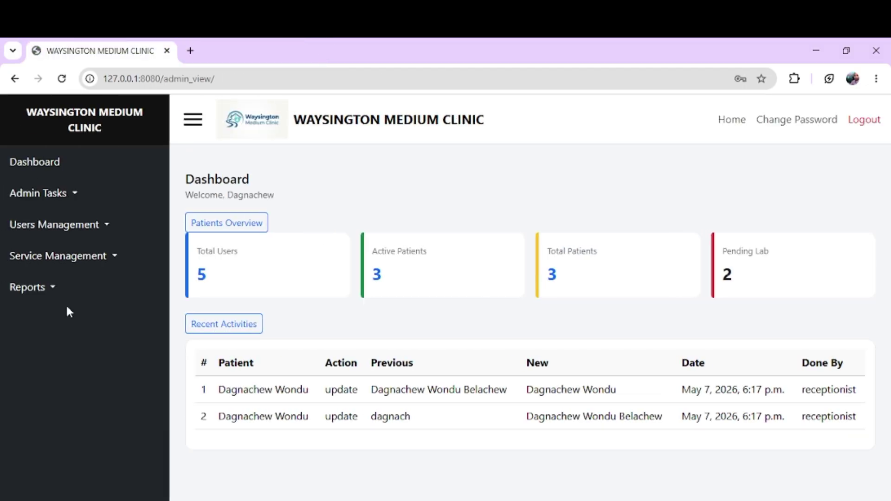
{"action": "left_click", "coordinate": [44, 288]}
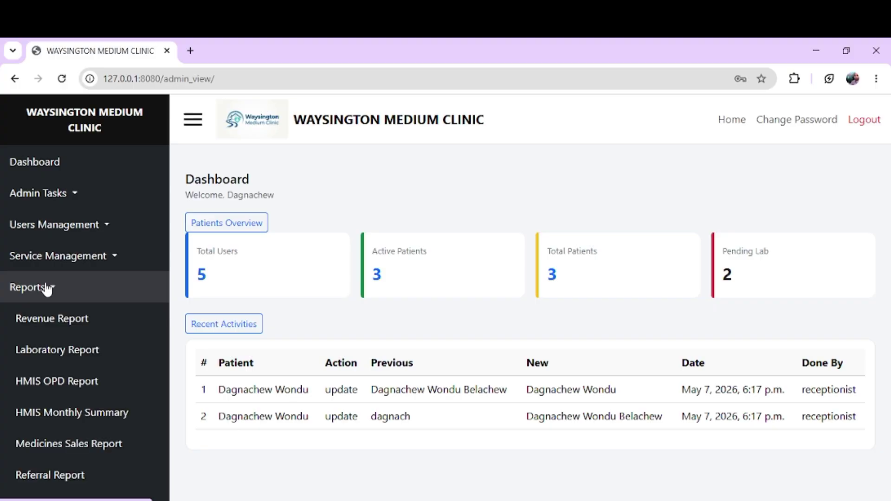
{"action": "left_click", "coordinate": [57, 317]}
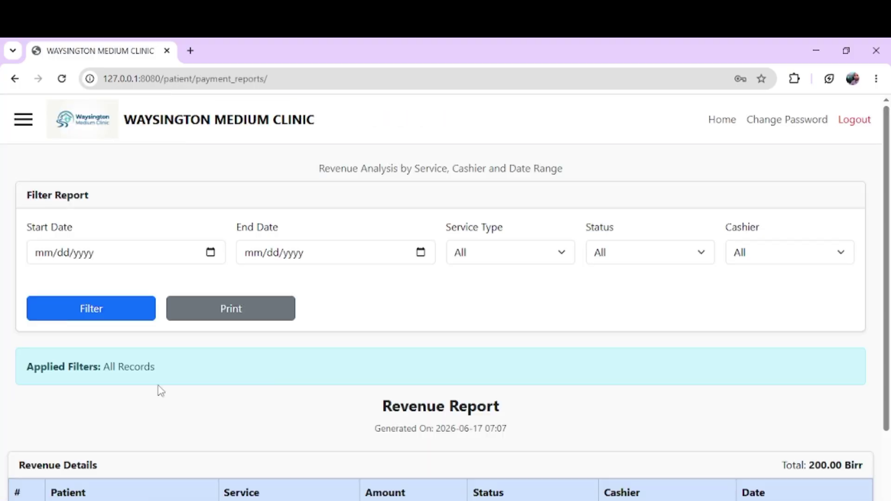
Step: Inspect Revenue Report row 1: the patient, Registration service and 100.00 amount
{"action": "scroll", "coordinate": [160, 390], "scroll_direction": "down", "scroll_amount": 2}
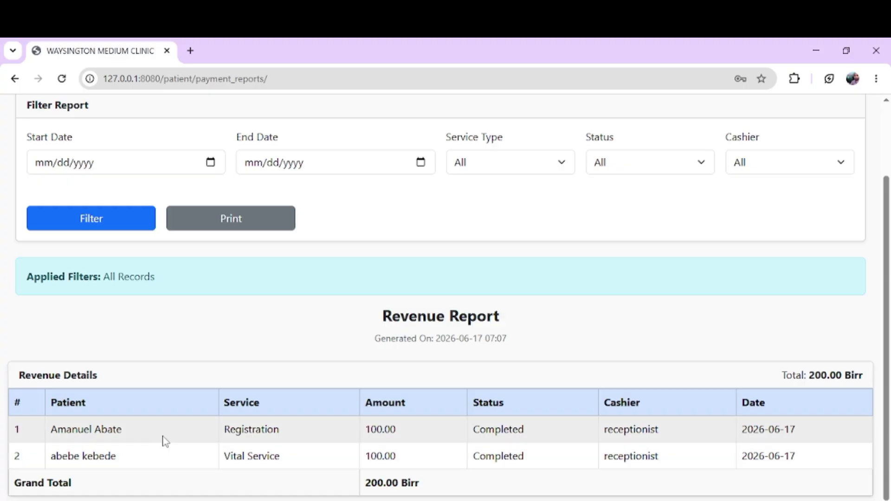
{"action": "scroll", "coordinate": [381, 343], "scroll_direction": "up", "scroll_amount": 2}
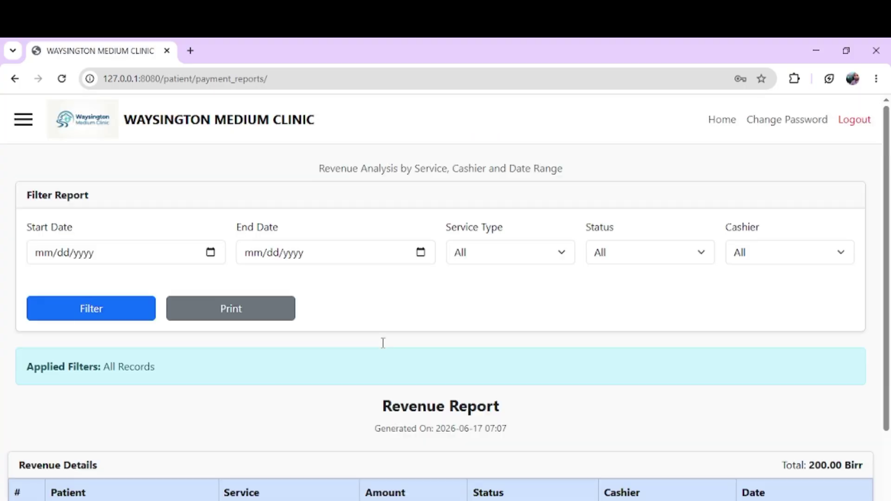
{"action": "scroll", "coordinate": [274, 420], "scroll_direction": "down", "scroll_amount": 2}
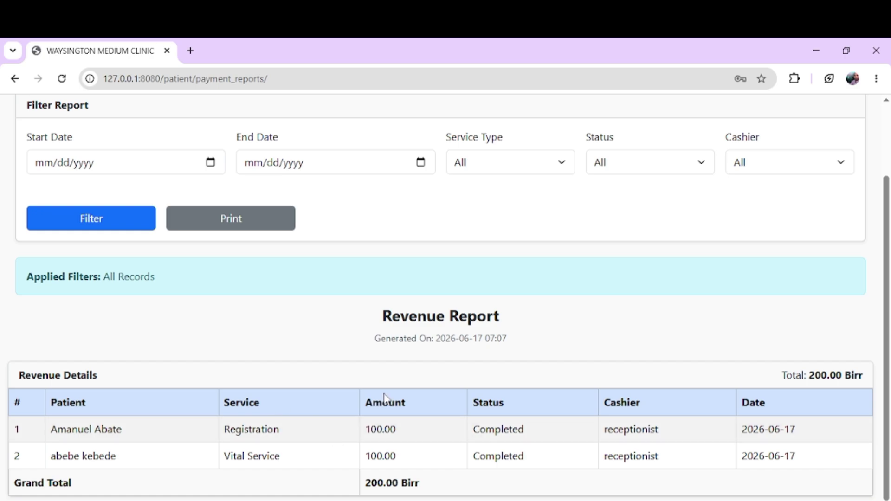
{"action": "double_click", "coordinate": [373, 429]}
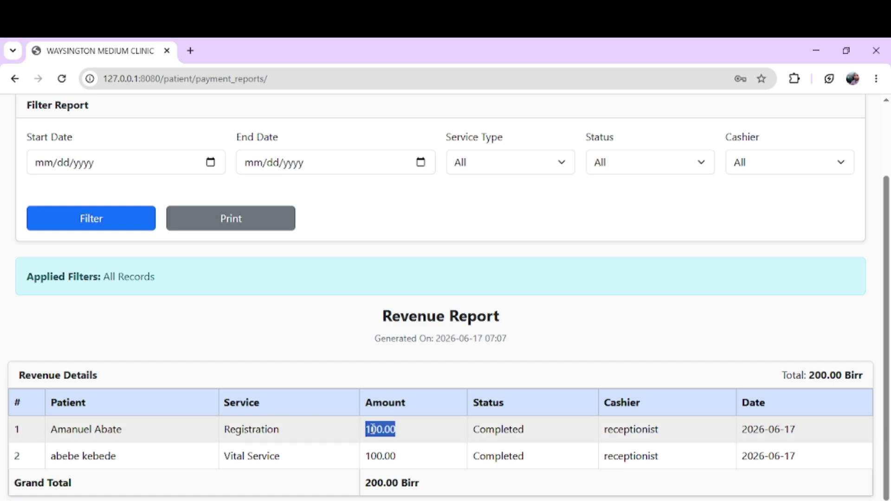
{"action": "left_click", "coordinate": [435, 461]}
{"action": "triple_click", "coordinate": [119, 427]}
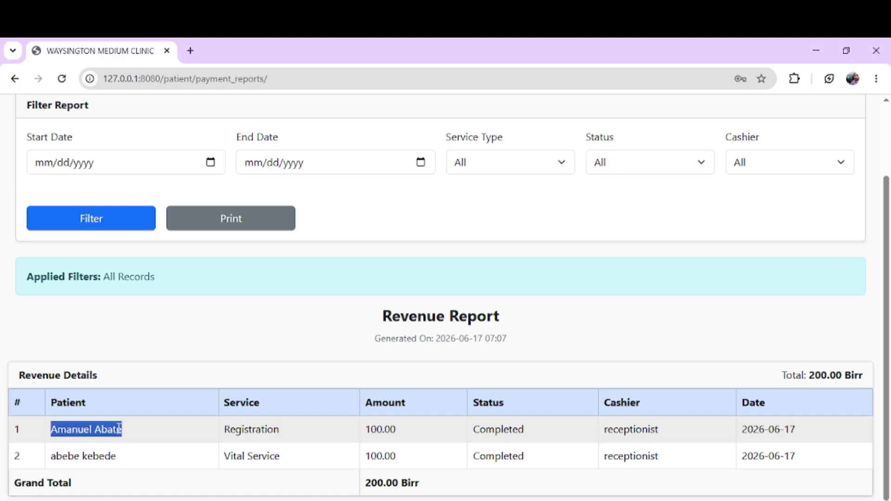
{"action": "left_click", "coordinate": [256, 435]}
{"action": "double_click", "coordinate": [256, 435]}
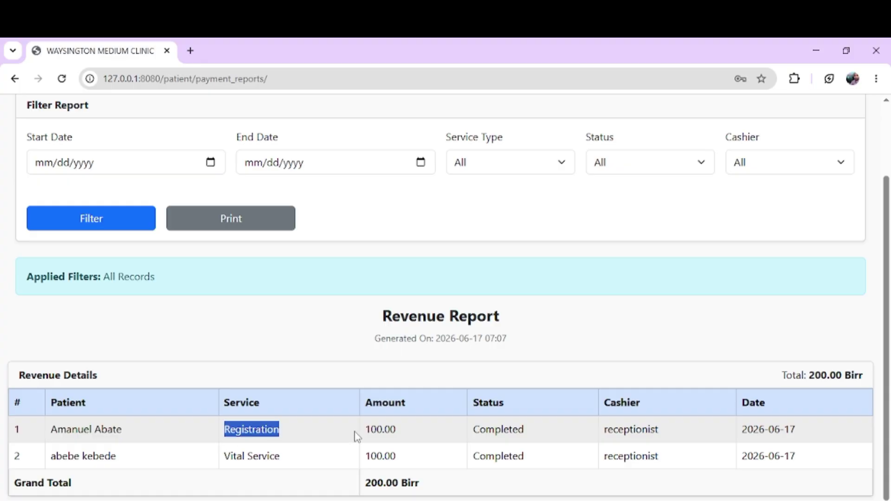
{"action": "left_click", "coordinate": [356, 433]}
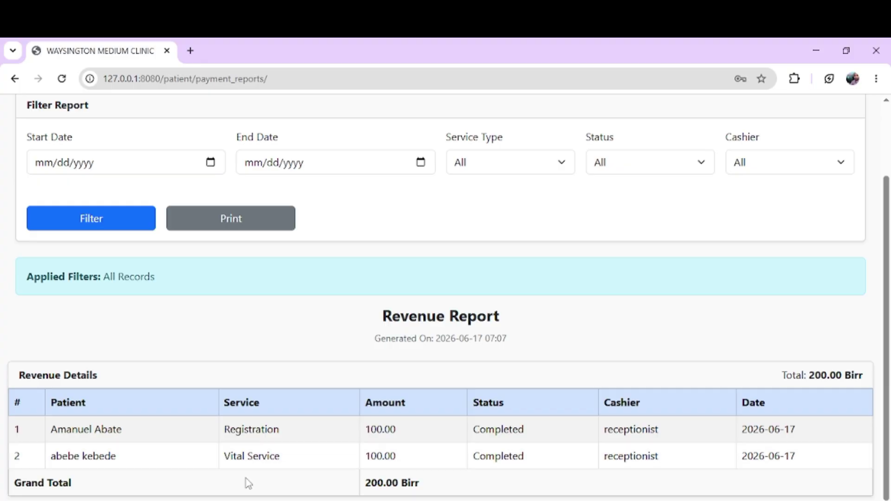
Step: Check row 2's Completed 100.00 payment and the 200.00 Birr total, then return to the dashboard
{"action": "triple_click", "coordinate": [110, 455]}
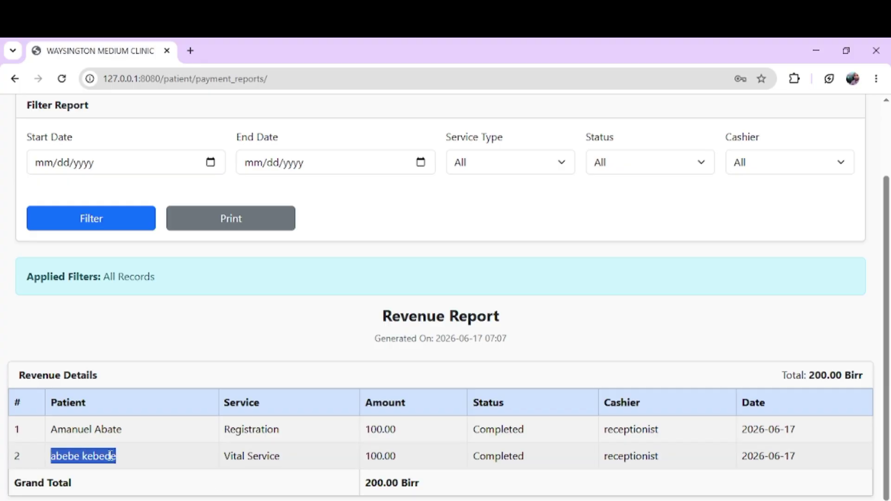
{"action": "left_click", "coordinate": [257, 445]}
{"action": "double_click", "coordinate": [387, 457]}
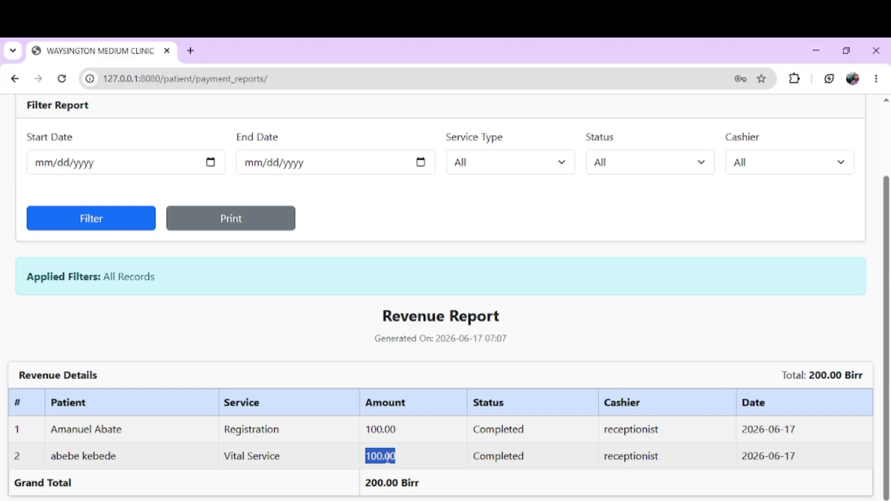
{"action": "scroll", "coordinate": [387, 457], "scroll_direction": "up", "scroll_amount": 2}
{"action": "scroll", "coordinate": [387, 457], "scroll_direction": "down", "scroll_amount": 2}
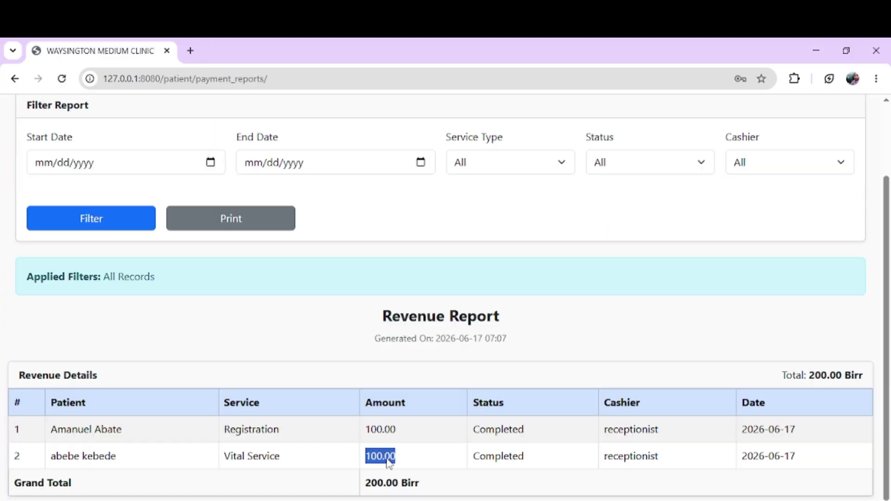
{"action": "double_click", "coordinate": [508, 458]}
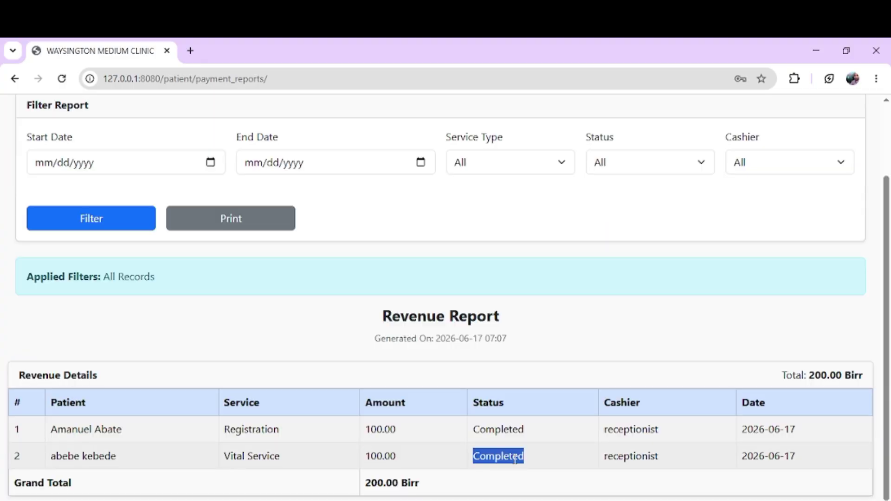
{"action": "double_click", "coordinate": [640, 467]}
{"action": "left_click", "coordinate": [865, 444]}
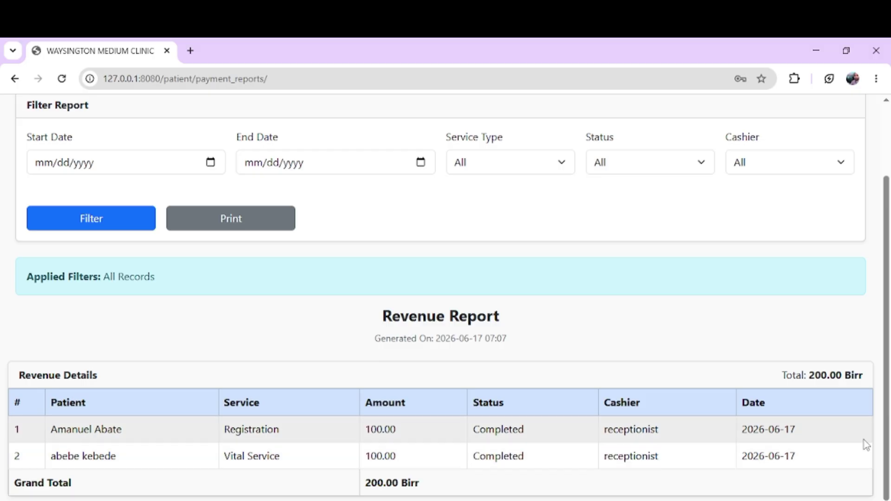
{"action": "triple_click", "coordinate": [818, 376]}
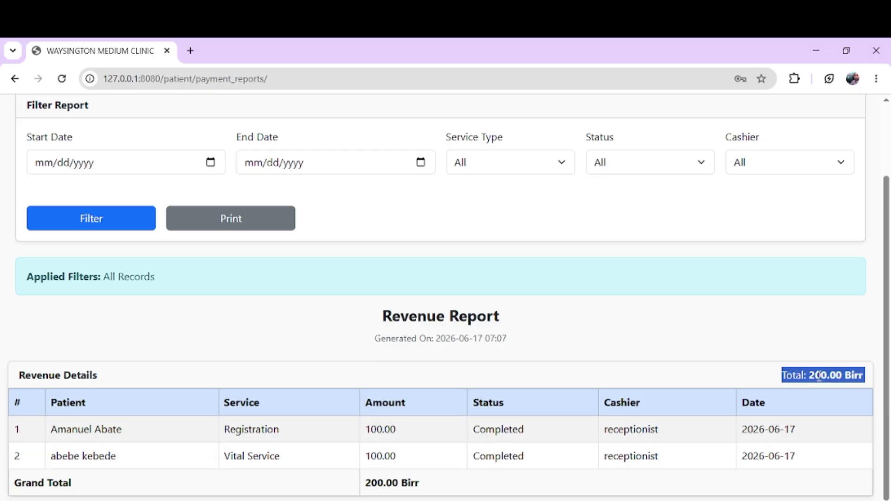
{"action": "left_click", "coordinate": [716, 366]}
{"action": "scroll", "coordinate": [617, 375], "scroll_direction": "up", "scroll_amount": 2}
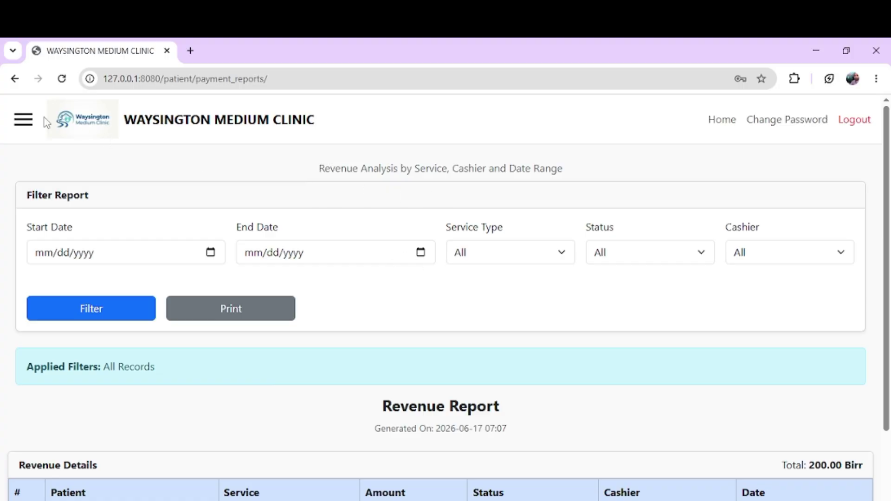
{"action": "left_click", "coordinate": [195, 128]}
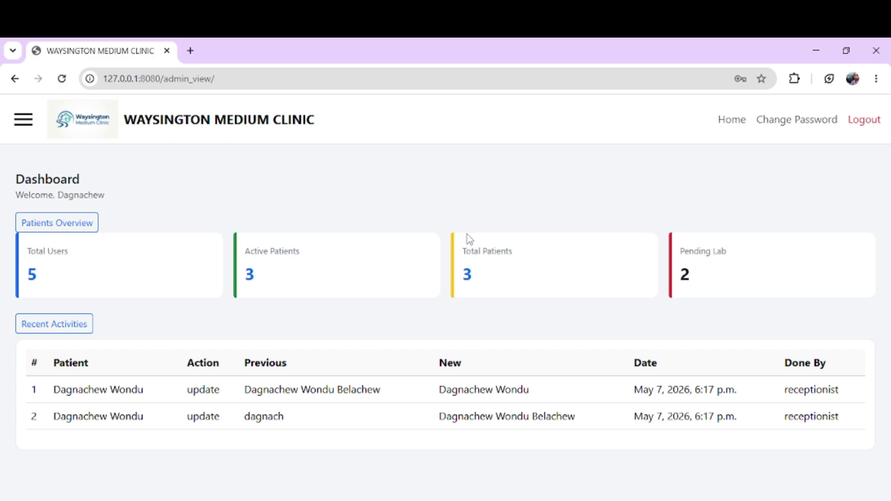
{"action": "left_click", "coordinate": [181, 270]}
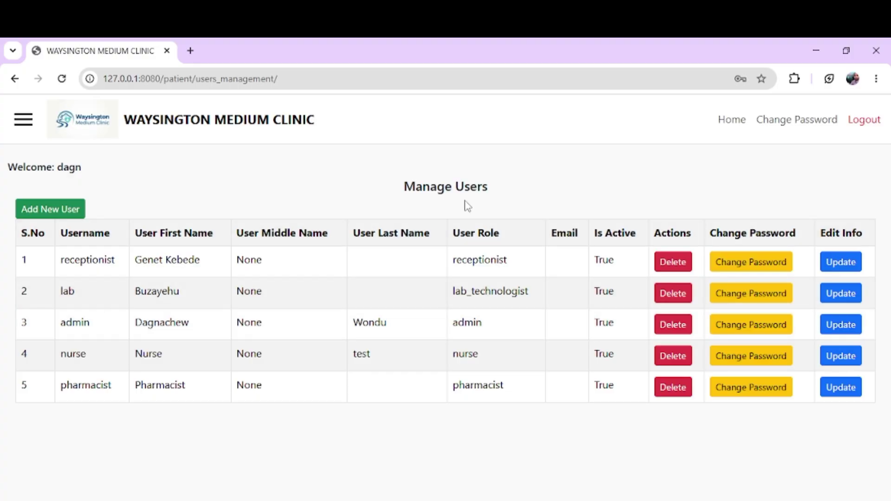
{"action": "left_click", "coordinate": [284, 124]}
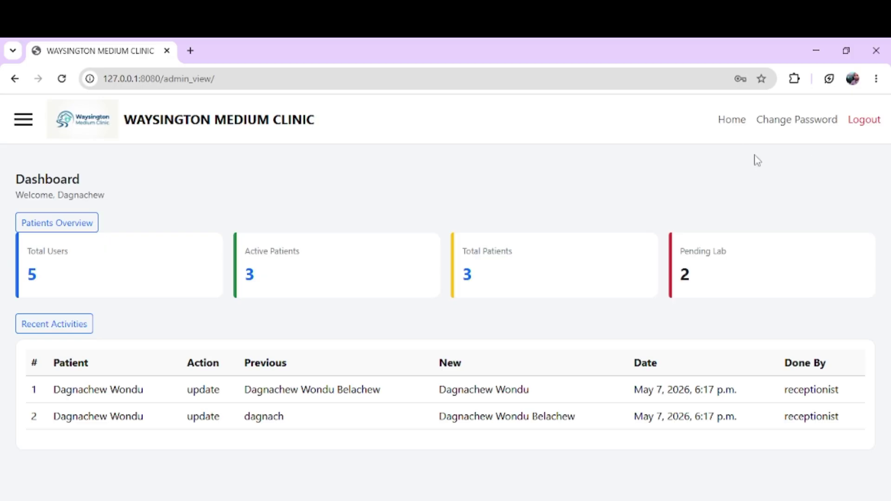
Step: Open Service Management > Parameters and look over entries such as CBC's Hemoglobin and WBC Count
{"action": "left_click", "coordinate": [22, 121]}
{"action": "left_click", "coordinate": [56, 261]}
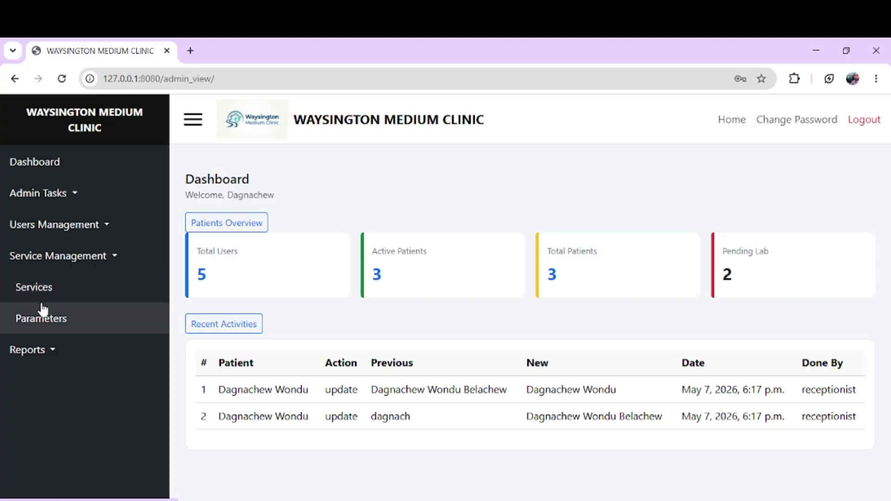
{"action": "left_click", "coordinate": [39, 325]}
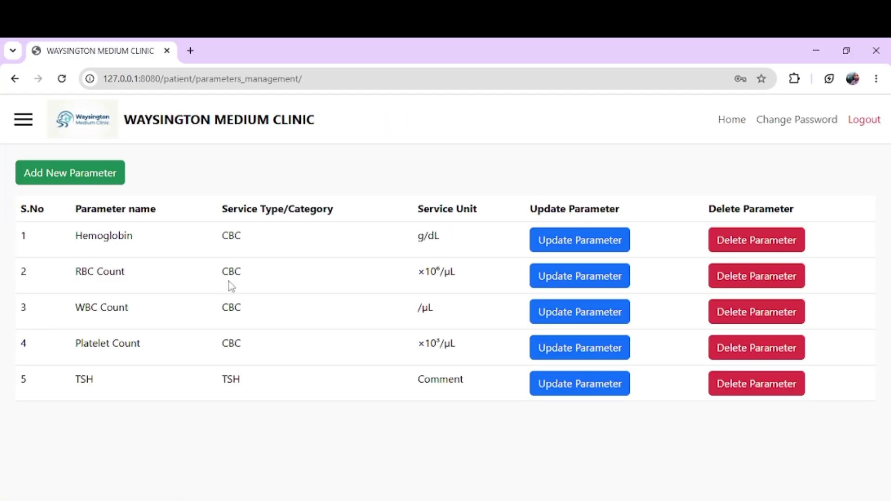
{"action": "left_click_drag", "start_coordinate": [243, 246], "coordinate": [204, 240]}
{"action": "left_click", "coordinate": [124, 248]}
{"action": "double_click", "coordinate": [124, 248]}
{"action": "triple_click", "coordinate": [115, 296]}
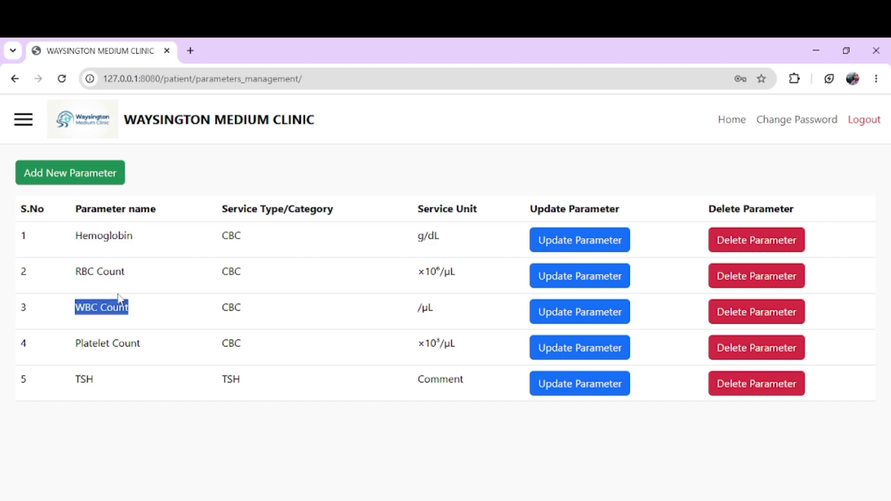